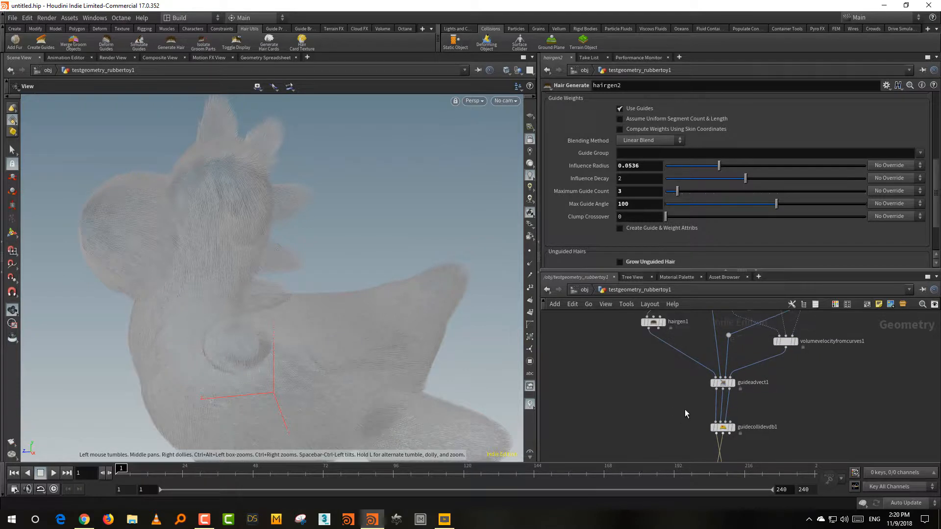
Move the guideadvect1, guidecollidevdb1 and hairgen2 nodes further down to make room above them in the network
drag(671, 371, 735, 414)
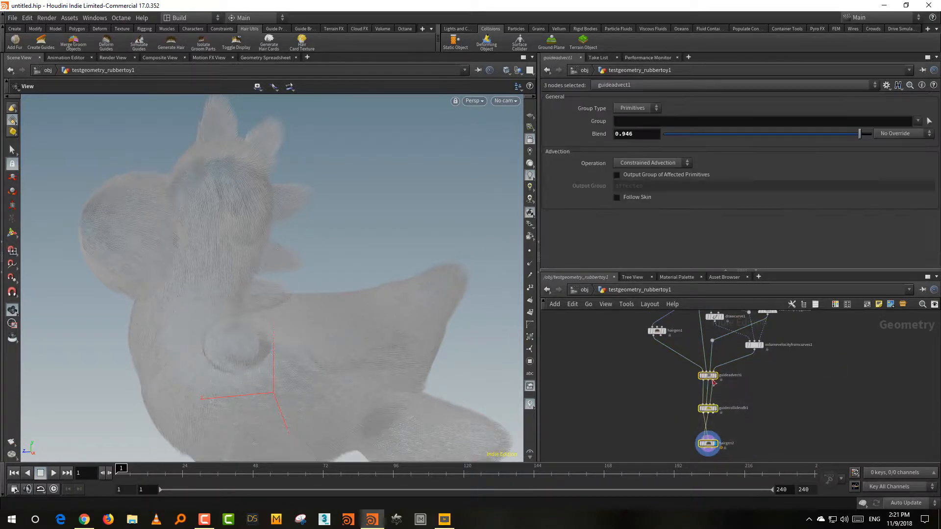
drag(710, 381, 710, 413)
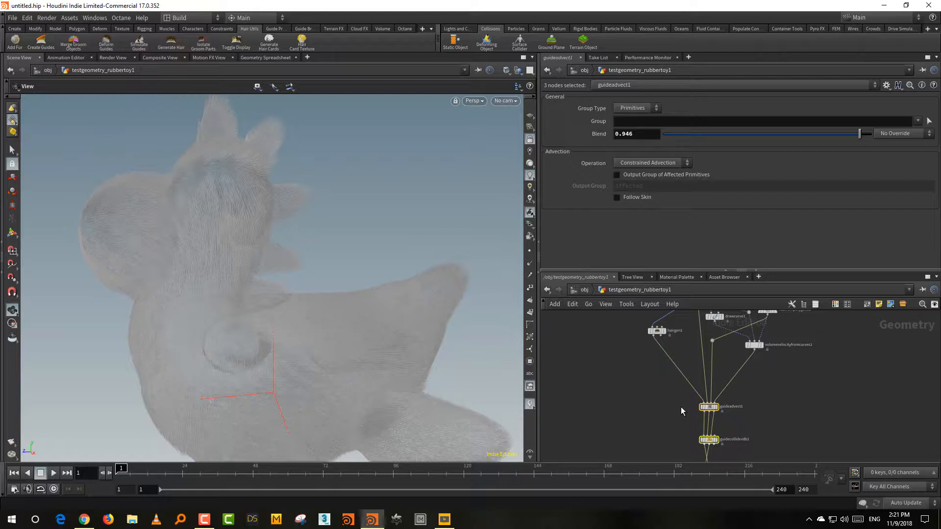
middle_drag(645, 381, 640, 416)
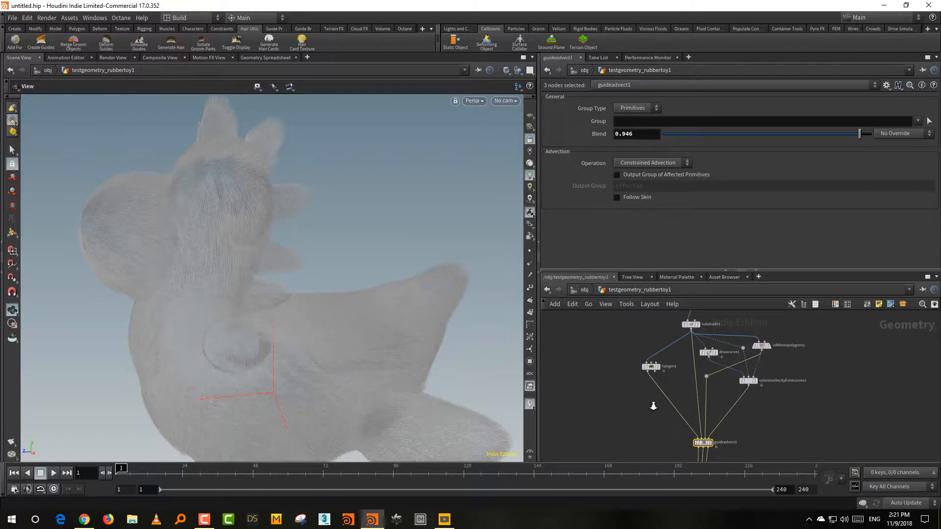
Turn off shading of open curves in the viewport for testgeometry_rubbertoy1 and go back inside its network
click(584, 290)
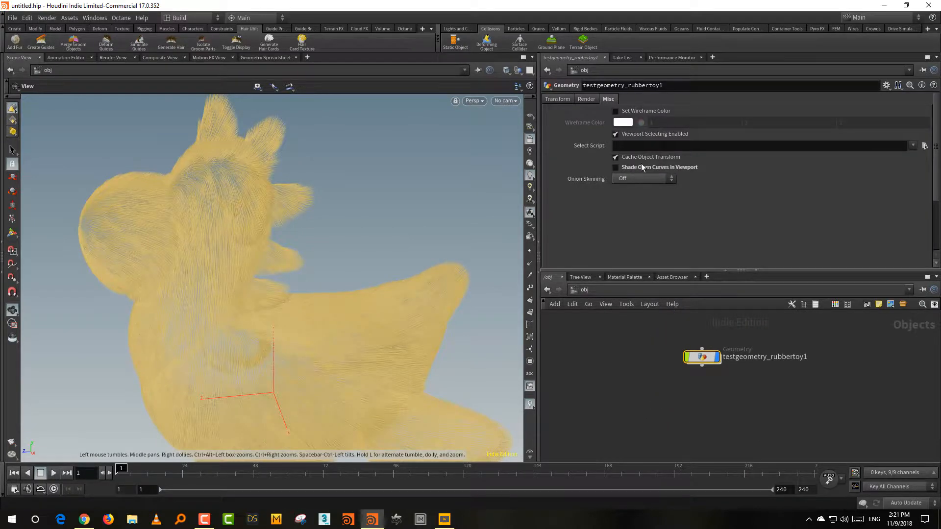
click(642, 168)
double_click(702, 356)
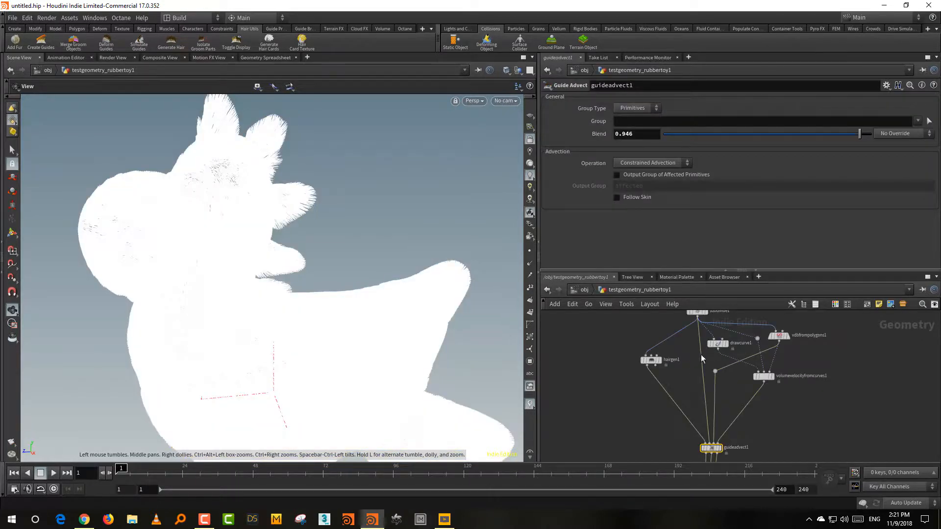
Enlarge the network area and display the output of hairgen1
drag(643, 269, 644, 222)
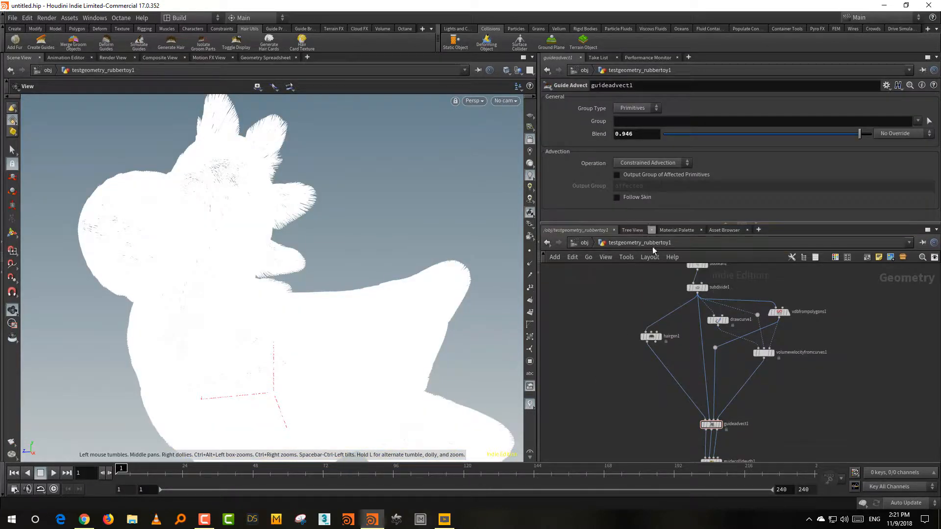
scroll(632, 372, up, 4)
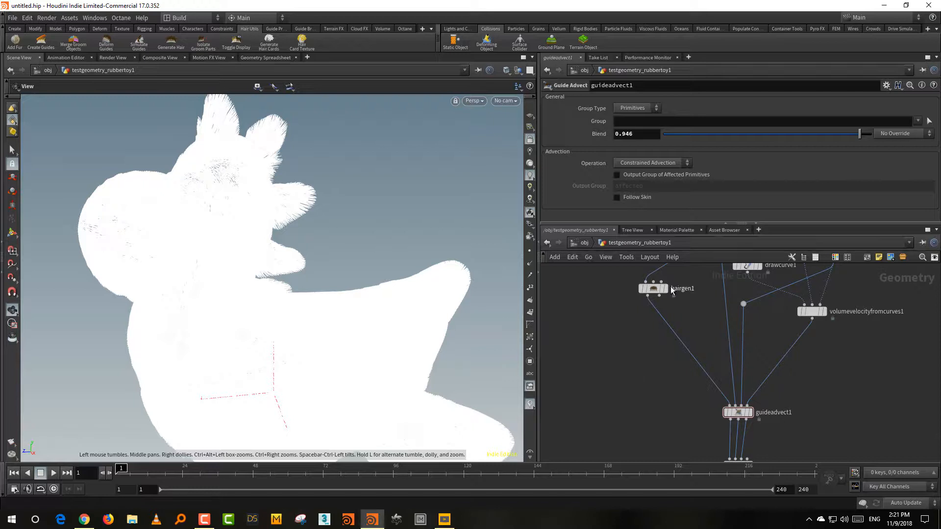
click(664, 289)
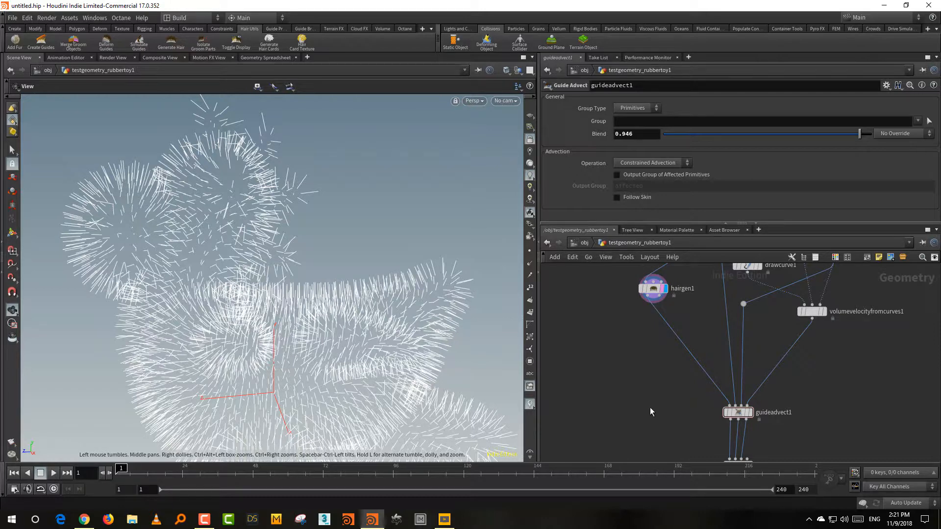
middle_drag(657, 413, 651, 363)
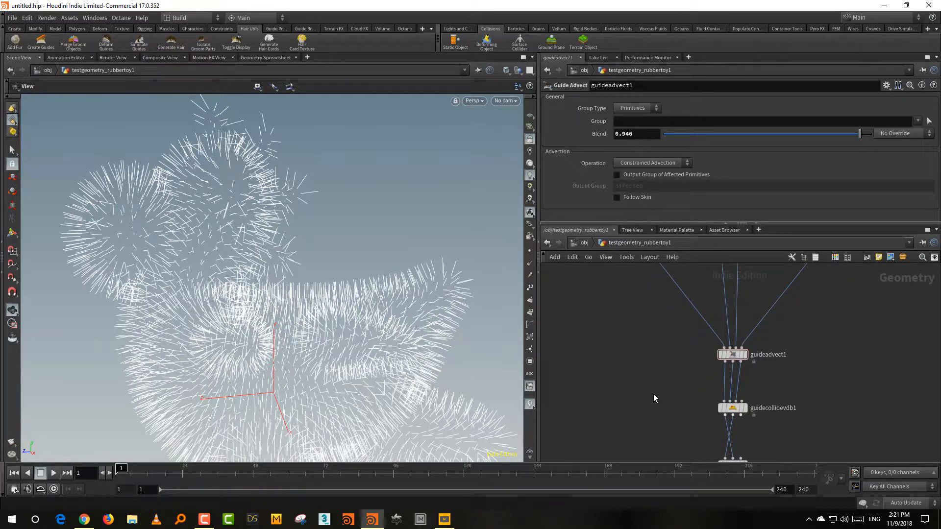
middle_drag(637, 301, 624, 375)
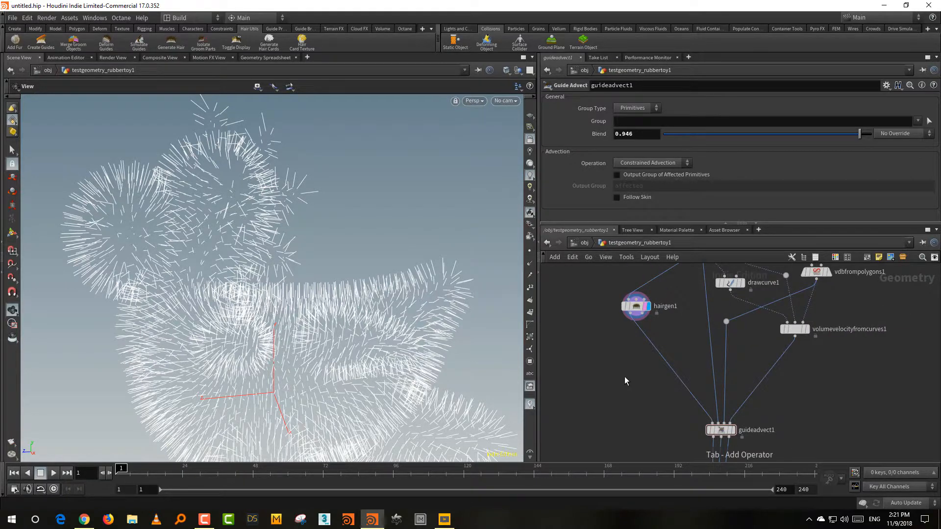
Add a For-Each Primitive loop fed by hairgen1 and display the loop's end node
key(Tab)
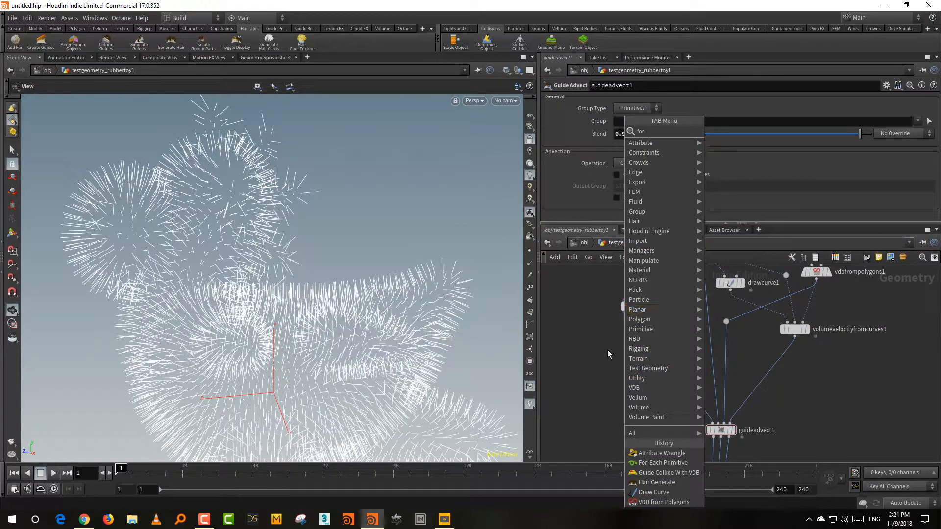
click(764, 169)
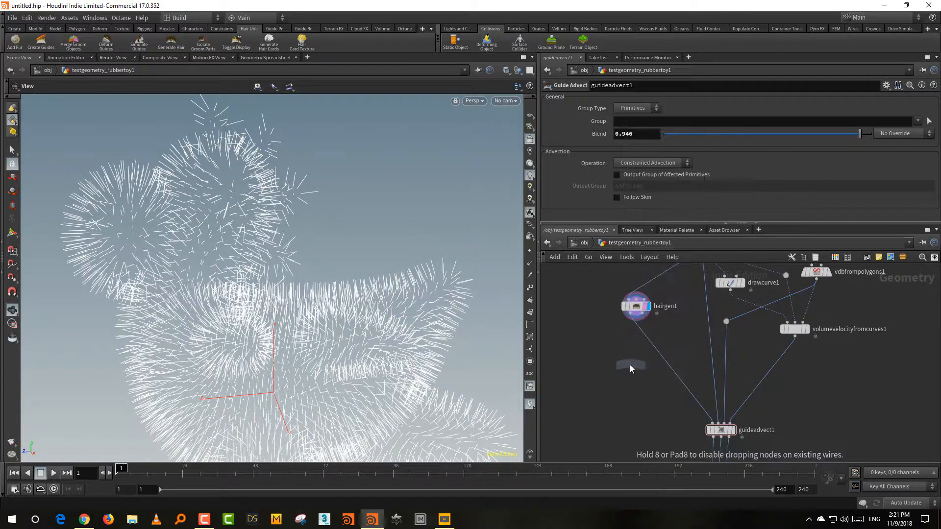
click(630, 365)
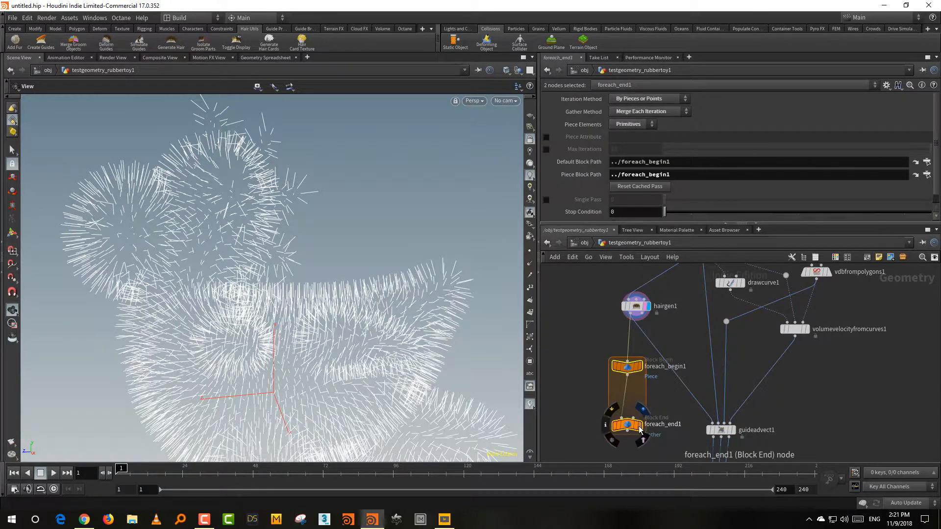
click(637, 427)
Insert an Attribute Wrangle between the loop's begin and end nodes and display its output
key(Tab)
text(w)
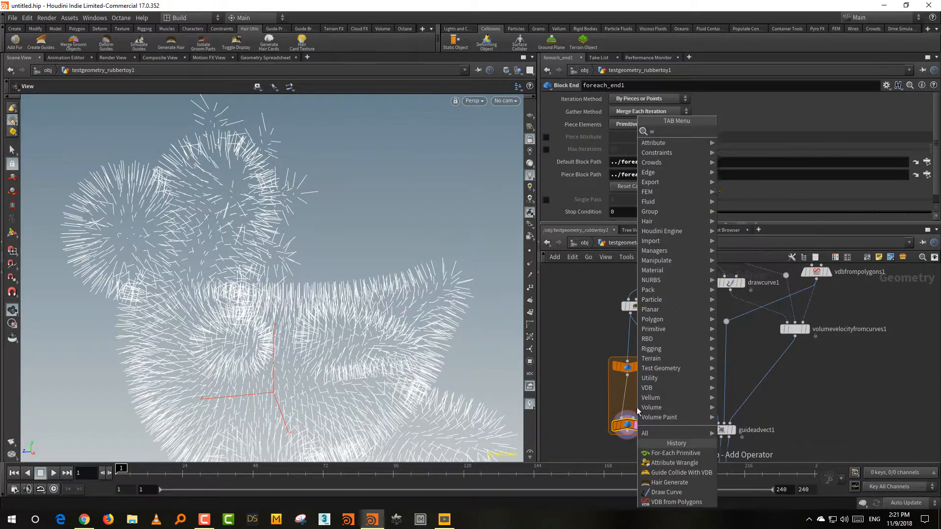
click(759, 131)
click(633, 406)
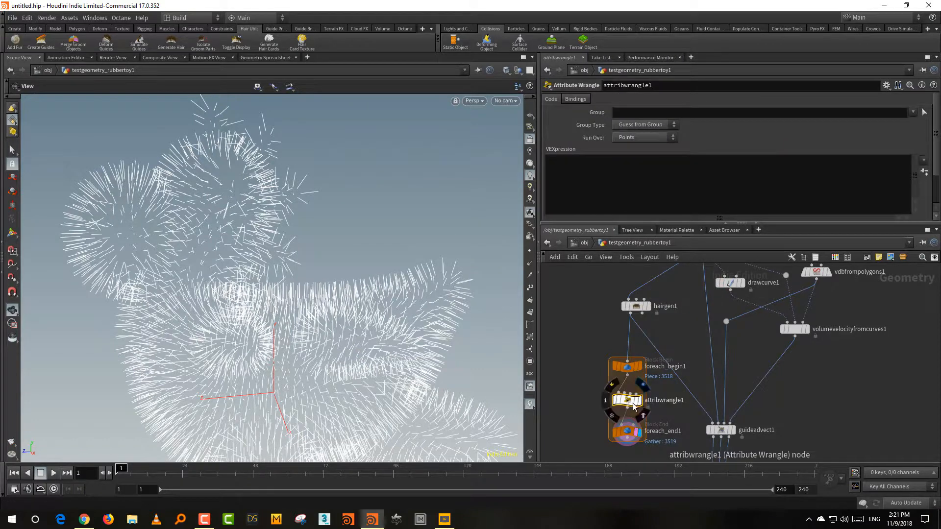
click(638, 401)
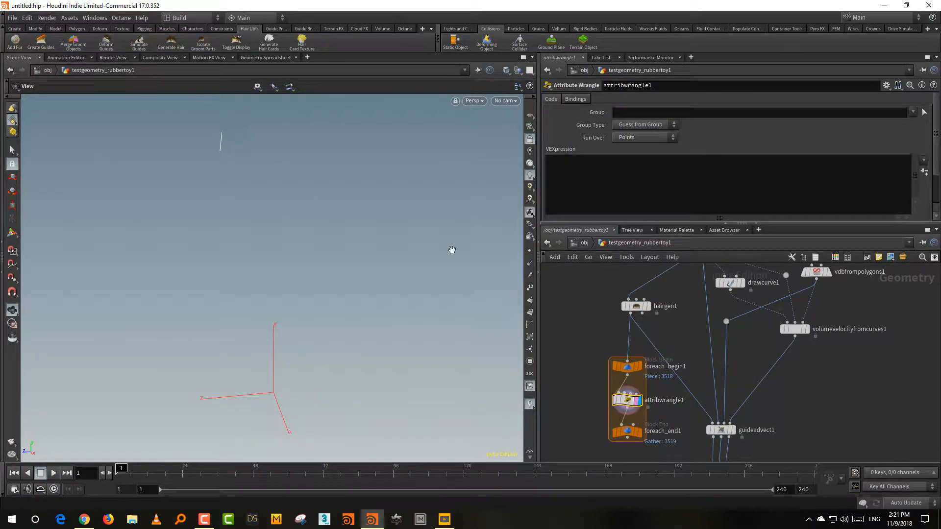
drag(236, 151, 212, 152)
click(886, 86)
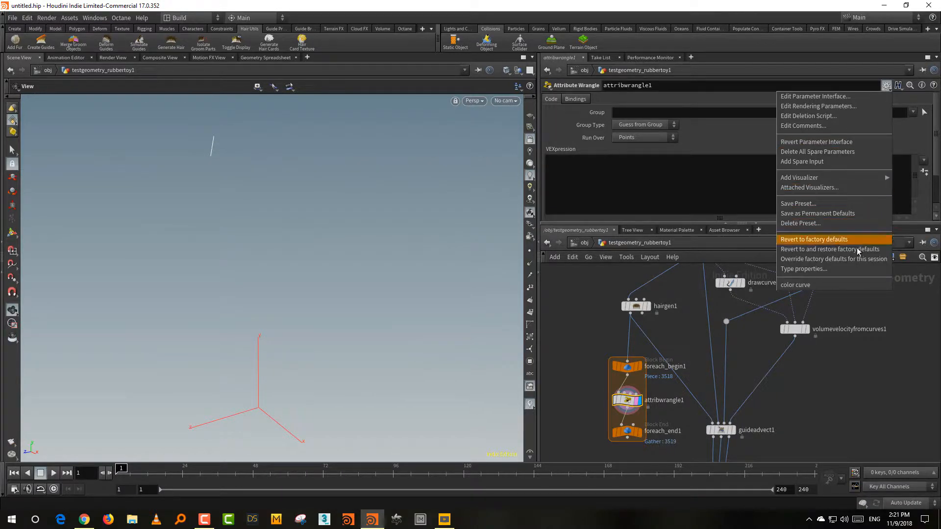
click(839, 285)
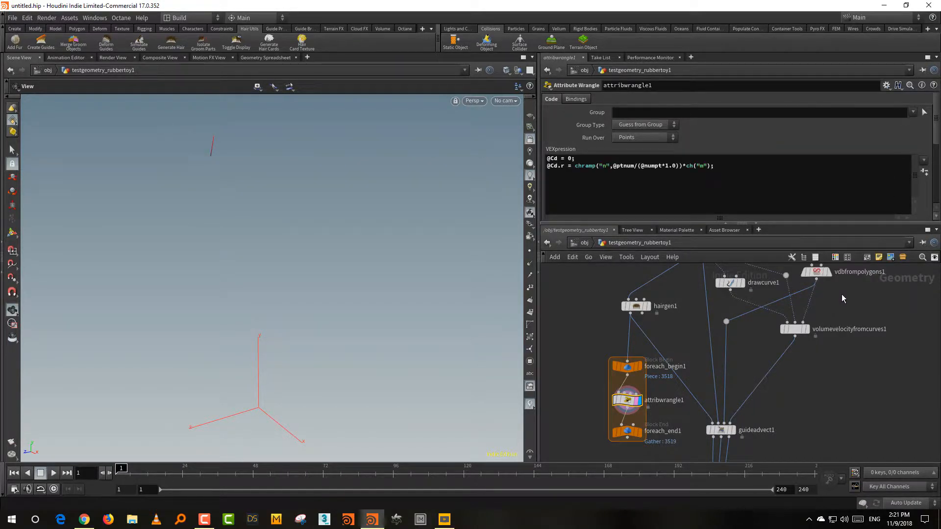
double_click(562, 166)
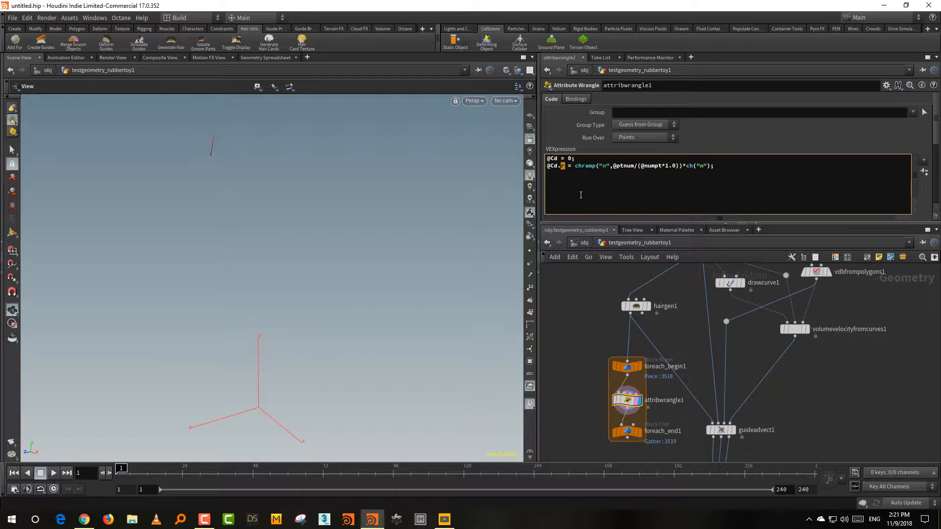
text(b)
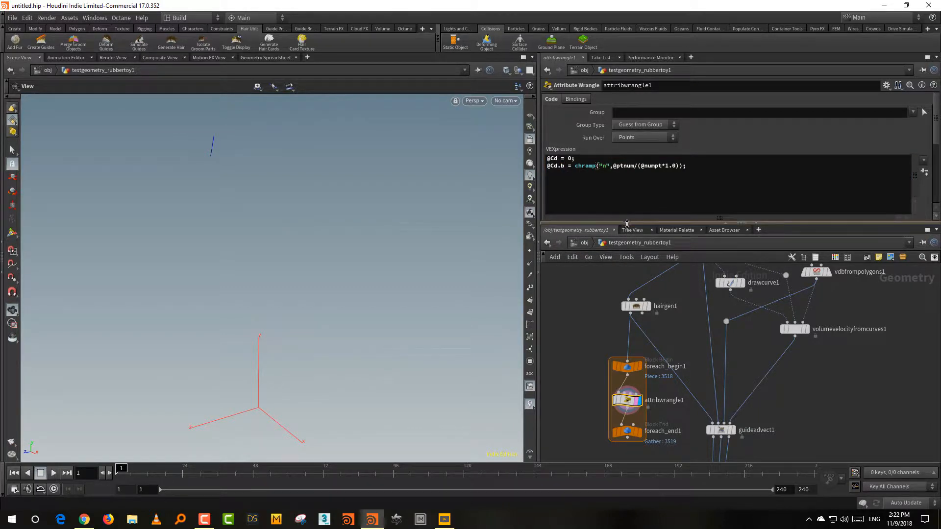
drag(624, 221, 625, 246)
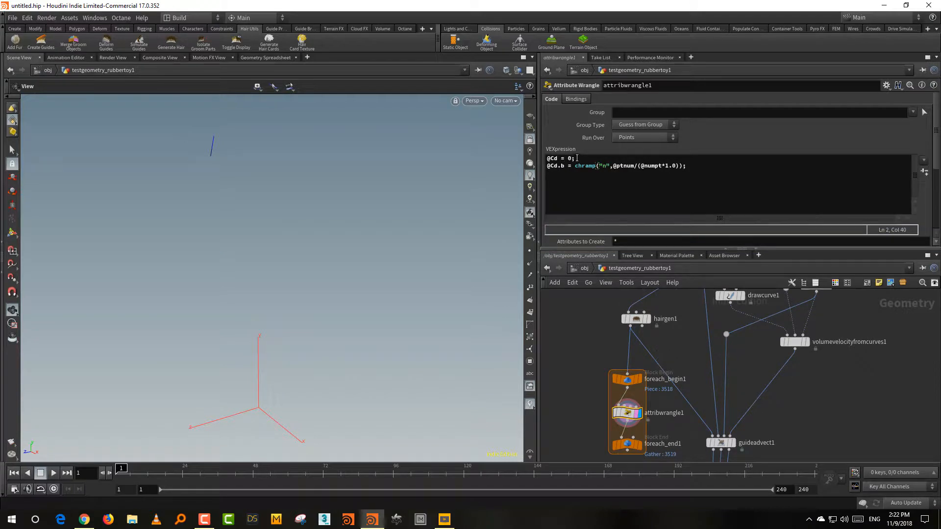
drag(577, 157, 547, 159)
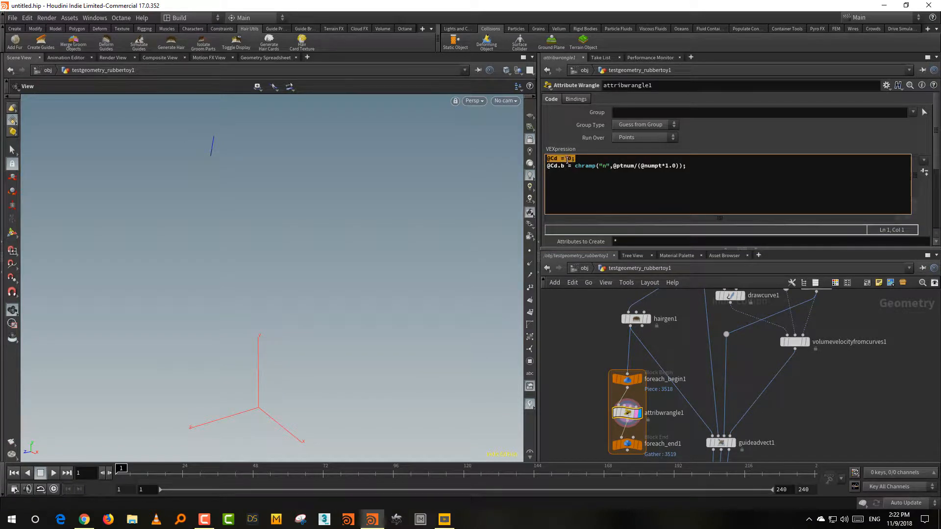
double_click(561, 166)
drag(609, 167, 661, 169)
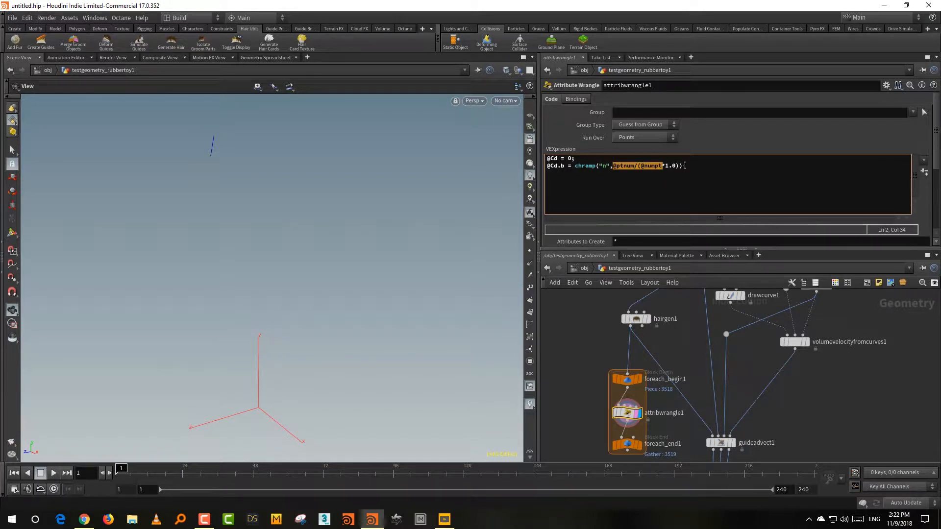
click(684, 168)
Add a point to the wrangle's N ramp at position about 0.49 with a value of about 0.63
scroll(920, 212, down, 3)
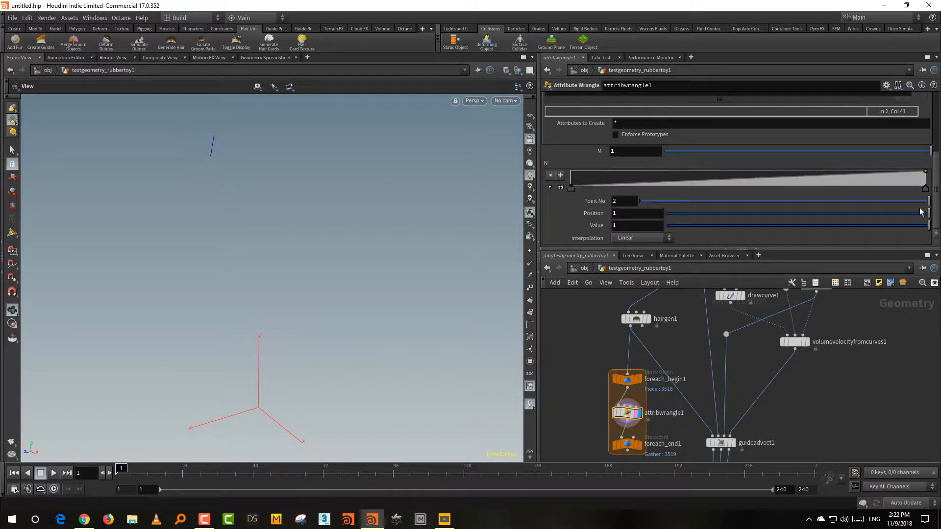
drag(571, 186, 569, 189)
click(745, 177)
Move guideadvect1, guidecollidevdb1 and hairgen2 down and connect the output of foreach_end1 to guideadvect1's first input
scroll(781, 358, down, 4)
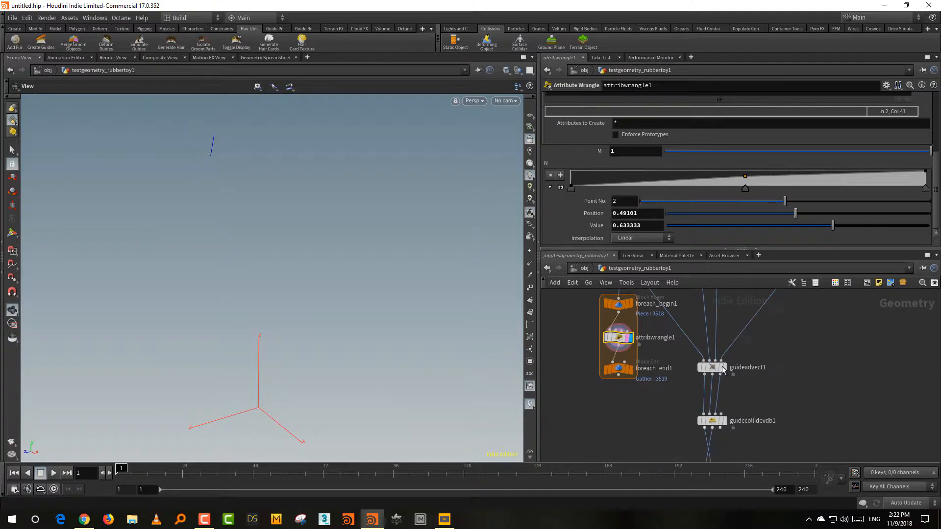
drag(789, 334, 729, 443)
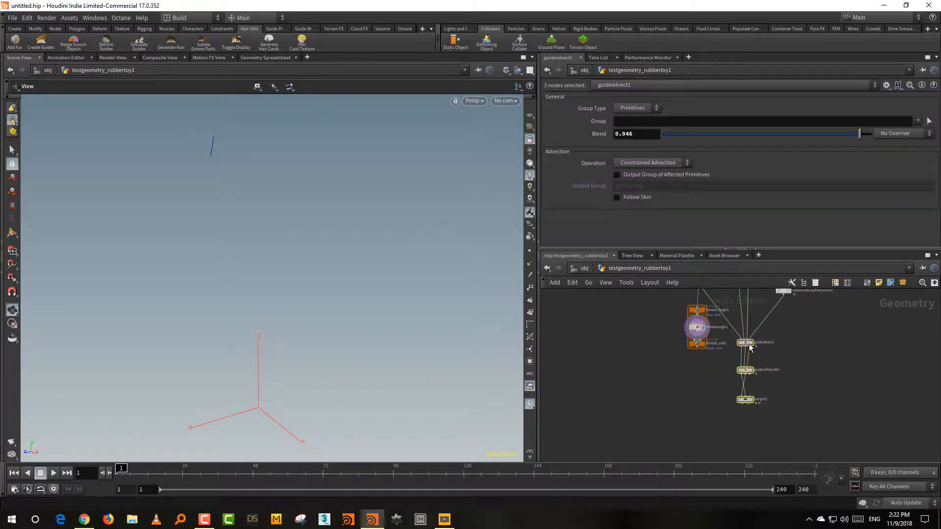
drag(748, 343, 744, 381)
scroll(714, 372, up, 2)
scroll(713, 373, up, 1)
click(701, 359)
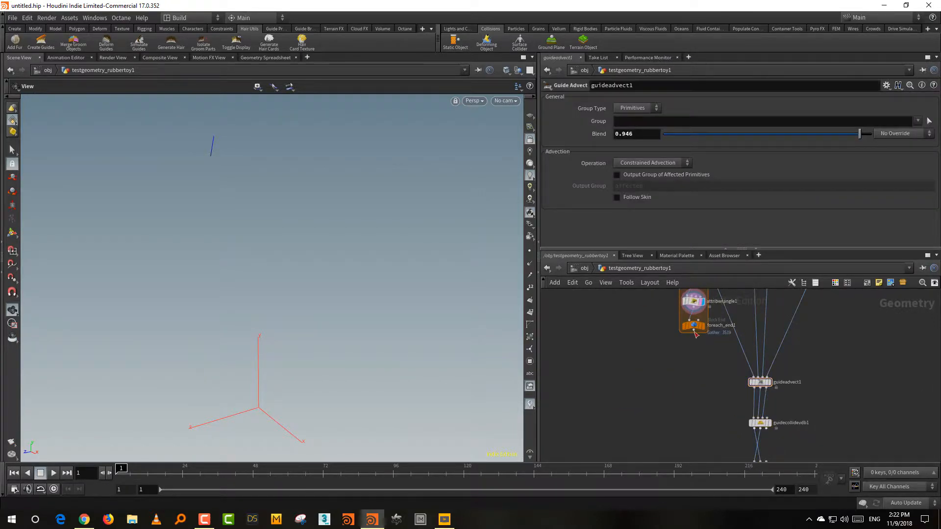
drag(693, 331, 753, 377)
Preview the guides at guideadvect1 and switch the display to the hairgen2 output
middle_drag(798, 386, 794, 347)
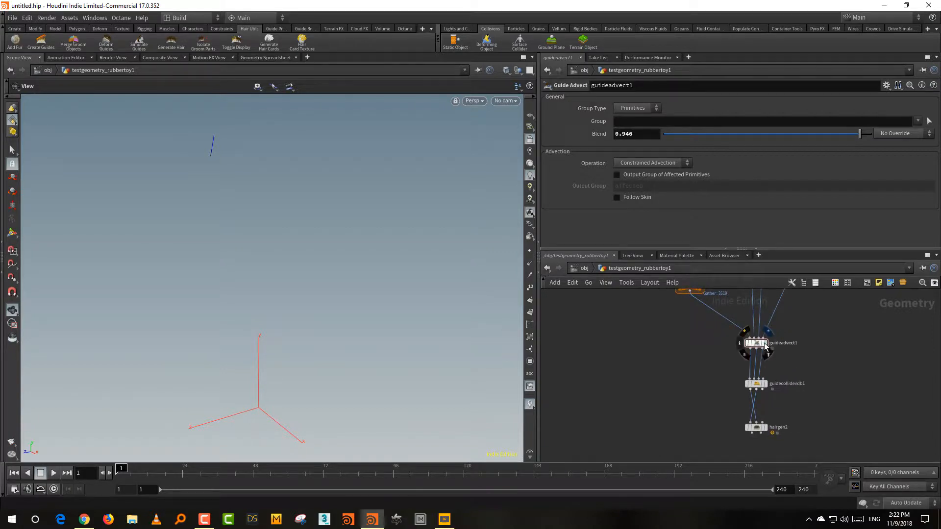
click(763, 343)
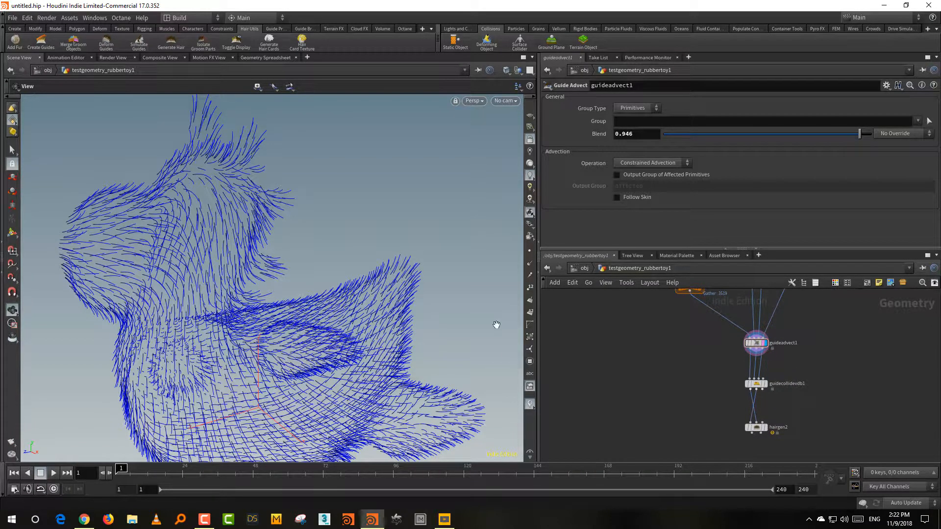
mouse_move(664, 380)
middle_down()
mouse_move(660, 393)
mouse_move(657, 375)
middle_up()
scroll(806, 375, up, 2)
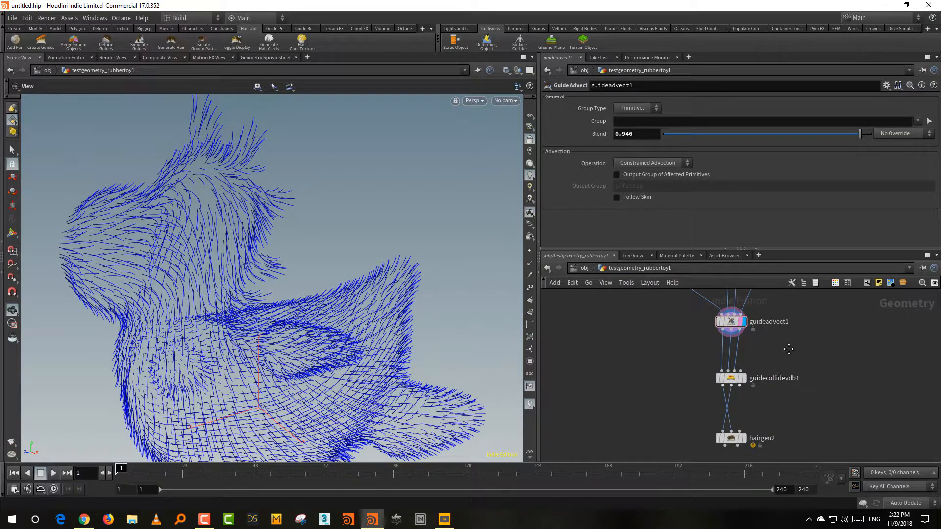
middle_drag(787, 349, 796, 321)
click(756, 410)
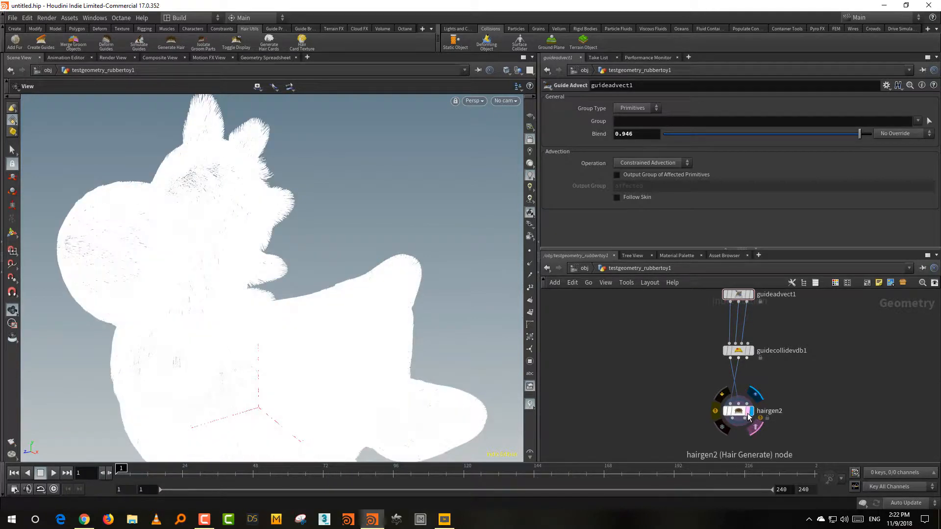
Transfer the guides' Cd point attribute to the generated hair in hairgen2
click(738, 410)
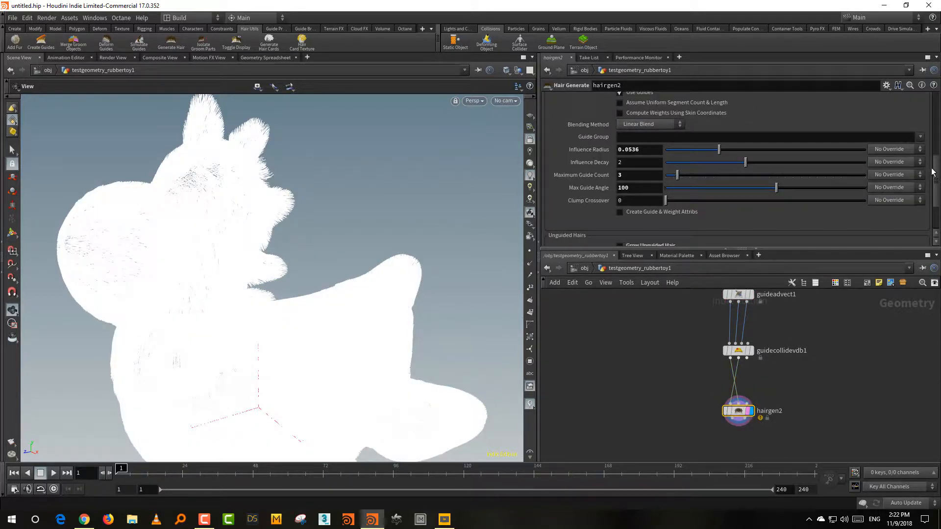
drag(938, 116, 938, 90)
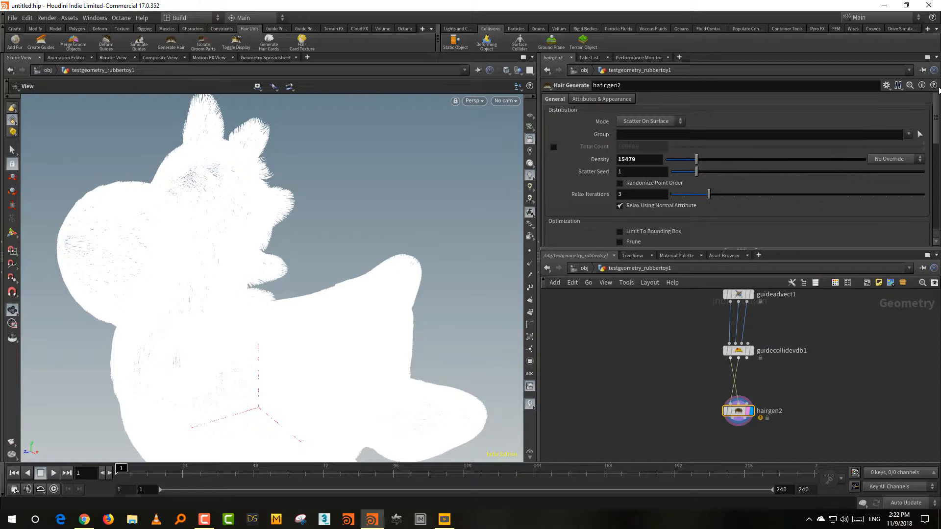
click(614, 101)
drag(935, 143, 935, 202)
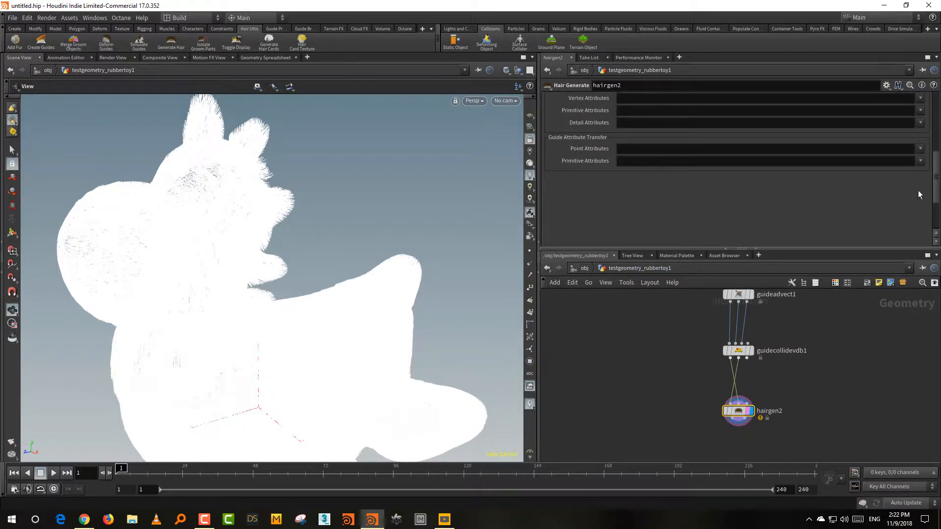
click(597, 149)
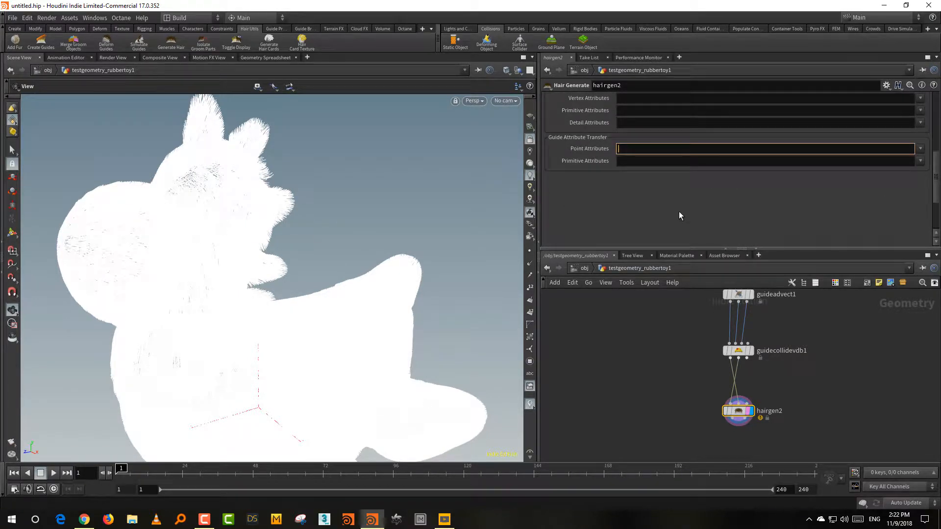
text(Cd)
key(Return)
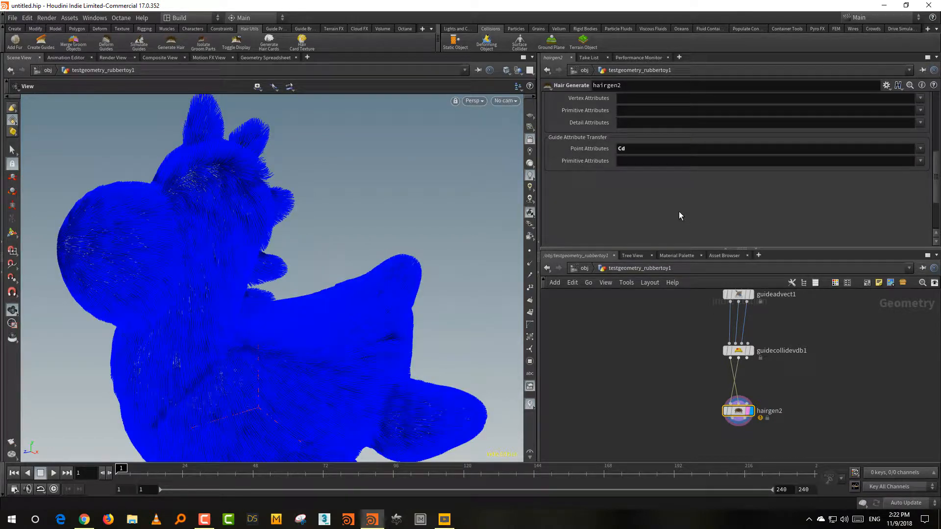
drag(412, 338, 428, 313)
In attribwrangle1's N ramp, lower the middle point to value 0 and place it at position about 0.5
middle_drag(660, 354, 645, 483)
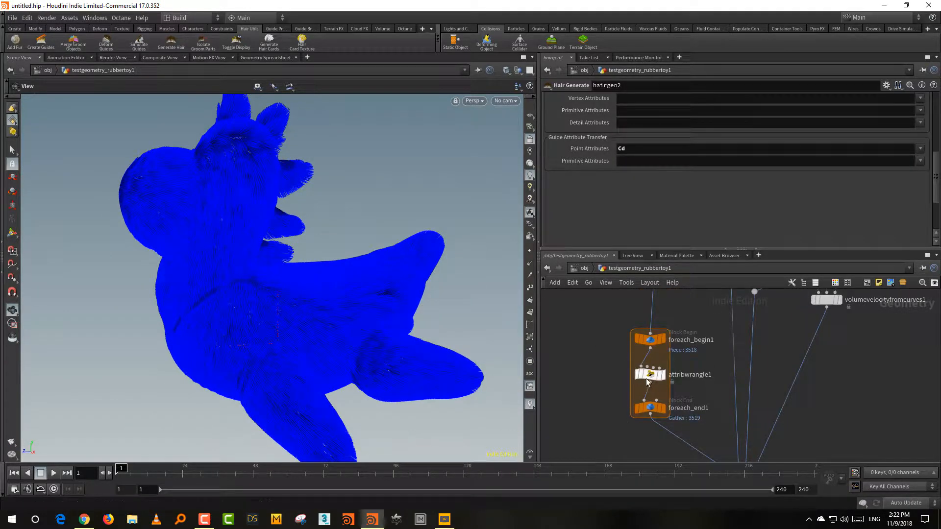
click(650, 376)
drag(745, 179, 777, 192)
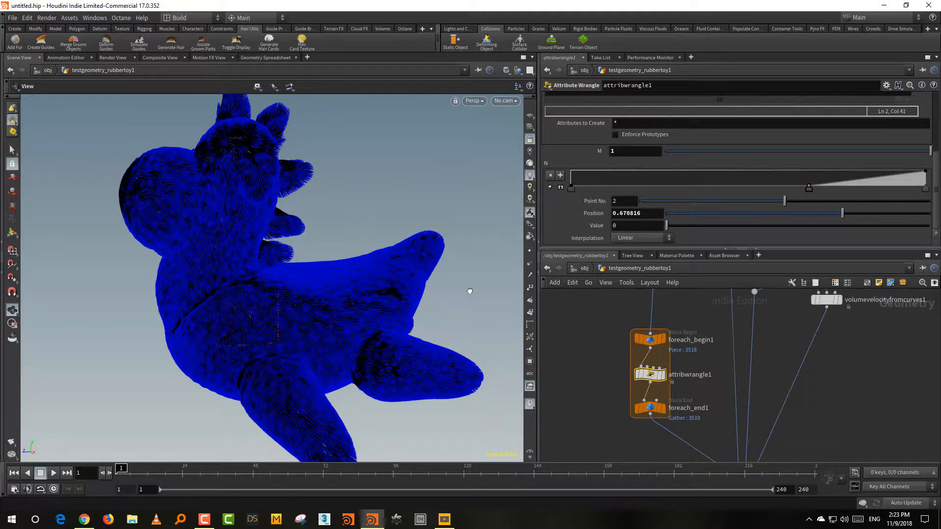
drag(456, 291, 341, 294)
right_drag(341, 294, 342, 274)
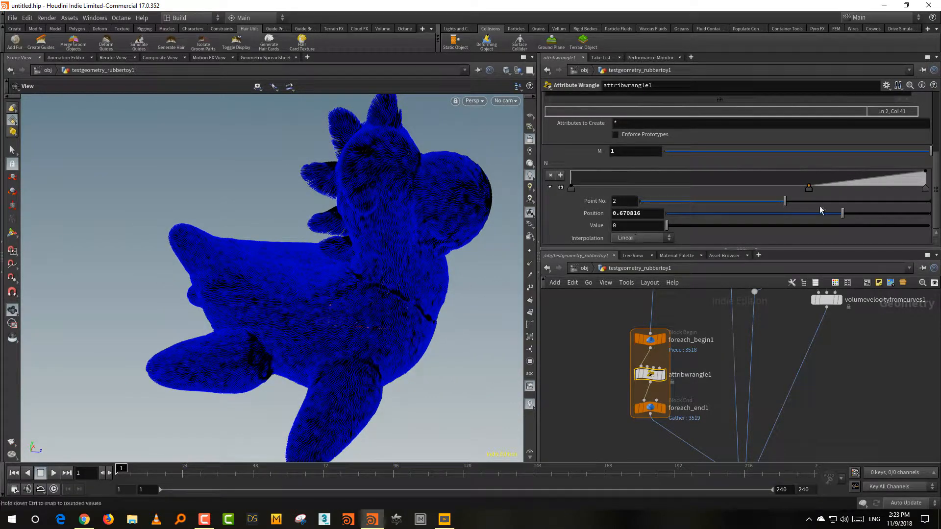
drag(807, 189, 776, 193)
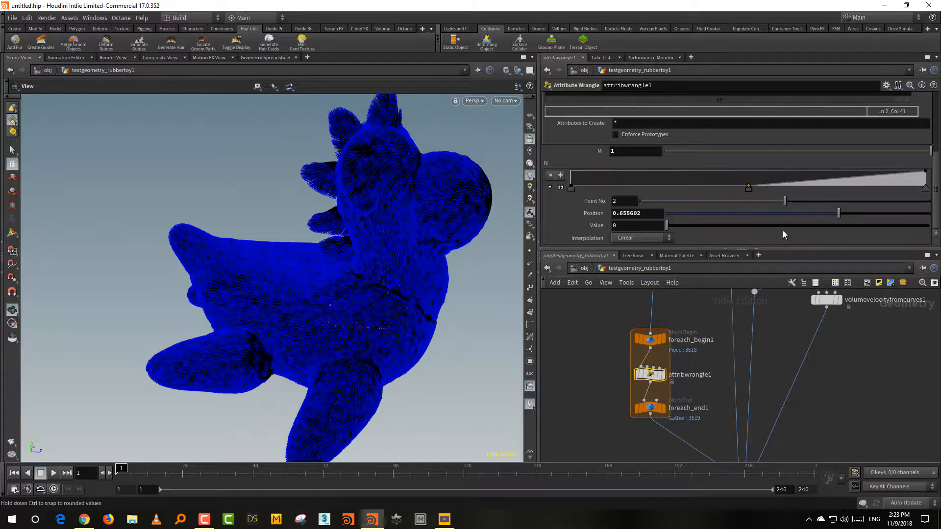
scroll(937, 165, up, 3)
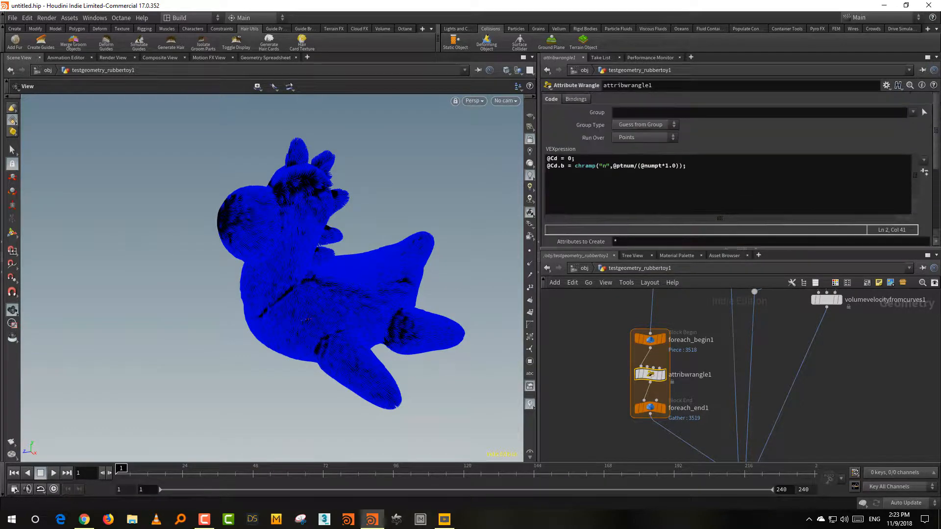
right_click(562, 169)
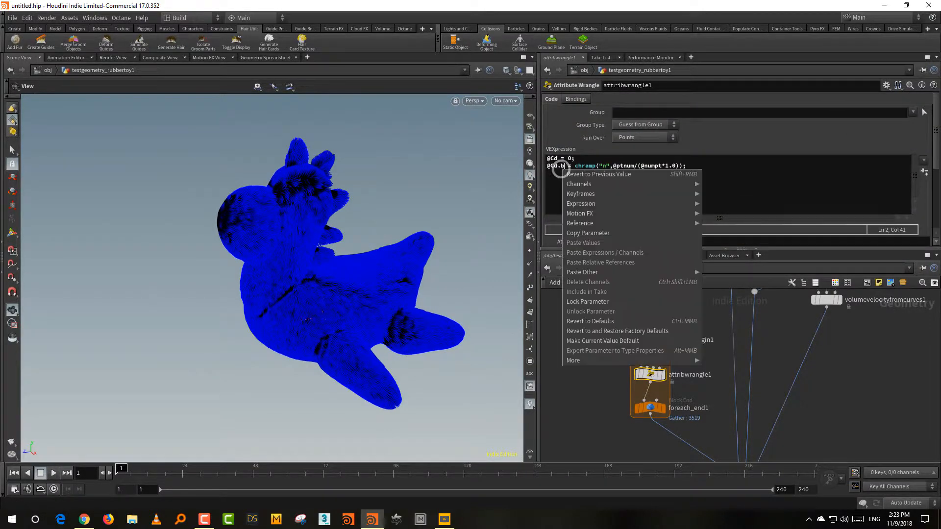
key(Escape)
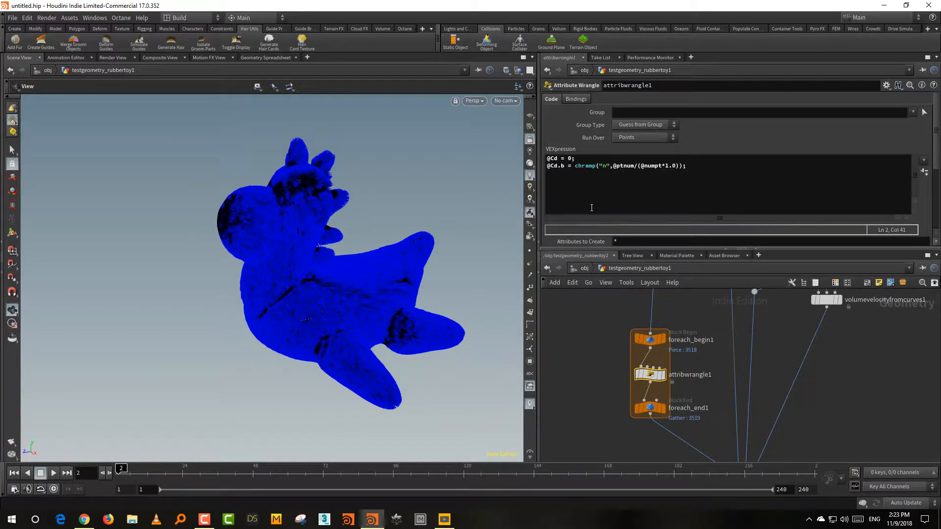
click(564, 165)
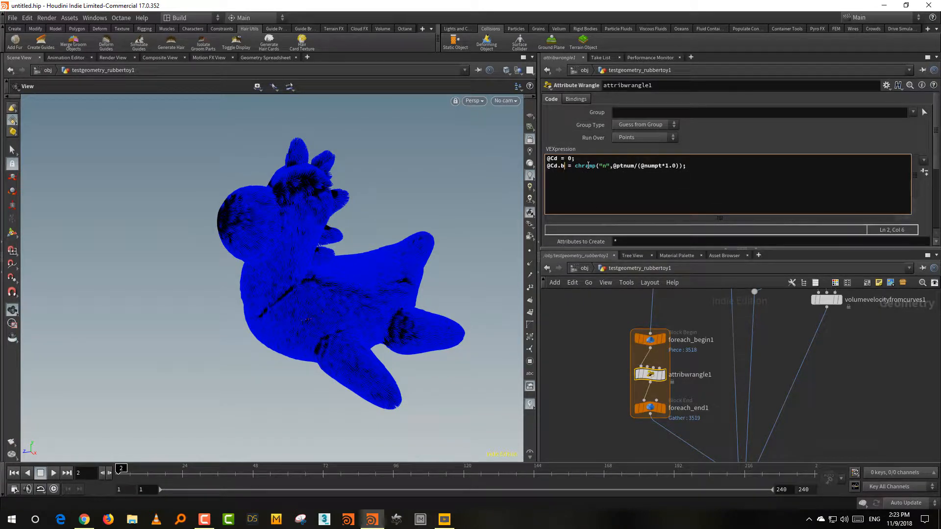
key(BackSpace)
text(g)
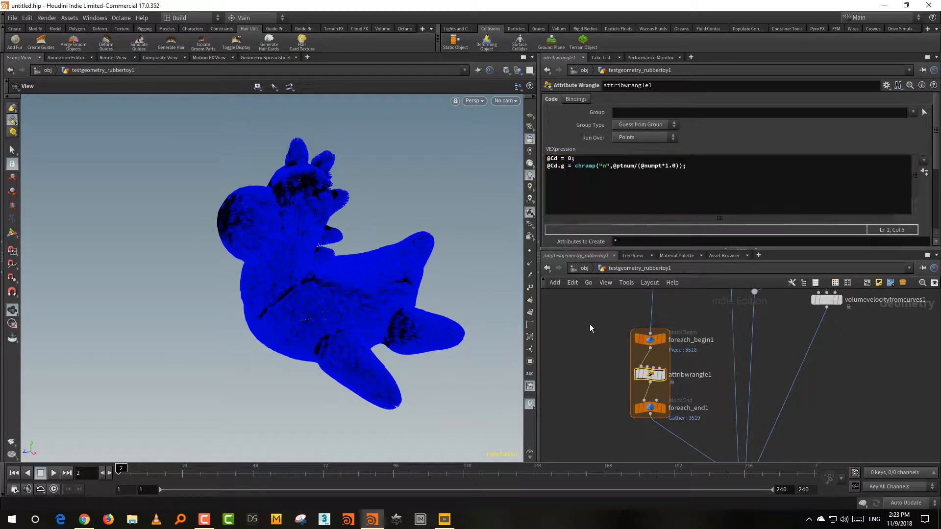
drag(455, 383, 511, 348)
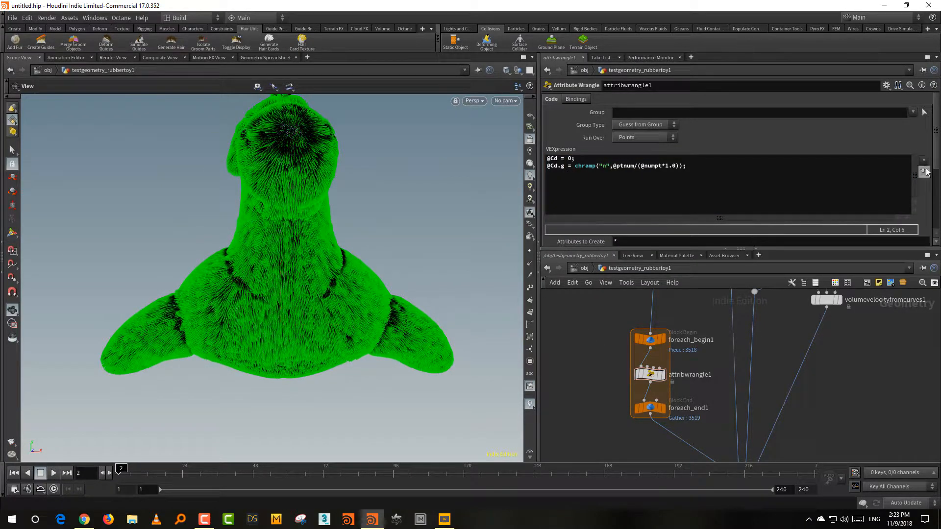
drag(420, 311, 392, 377)
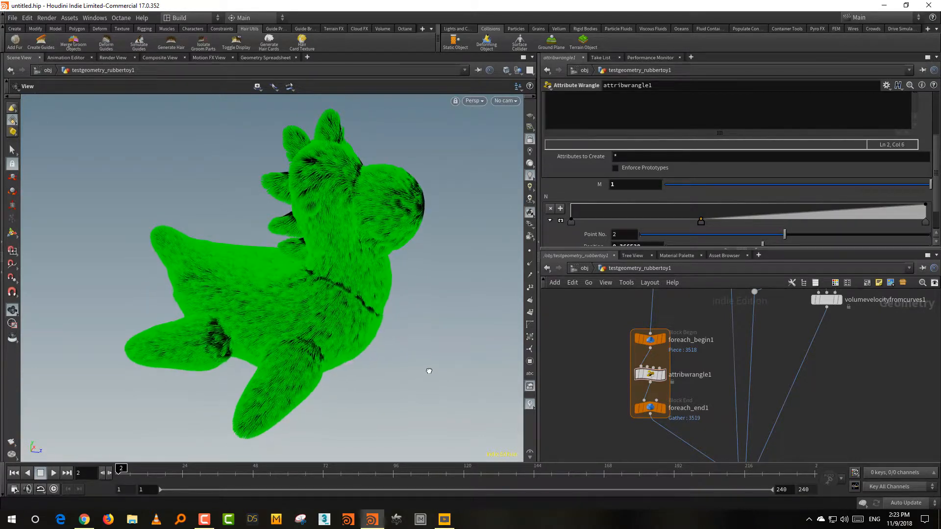
Set the unguided hair length on hairgen1 to about 0.189
drag(680, 250, 687, 160)
middle_drag(831, 386, 825, 313)
middle_drag(809, 414, 814, 339)
middle_drag(770, 403, 763, 375)
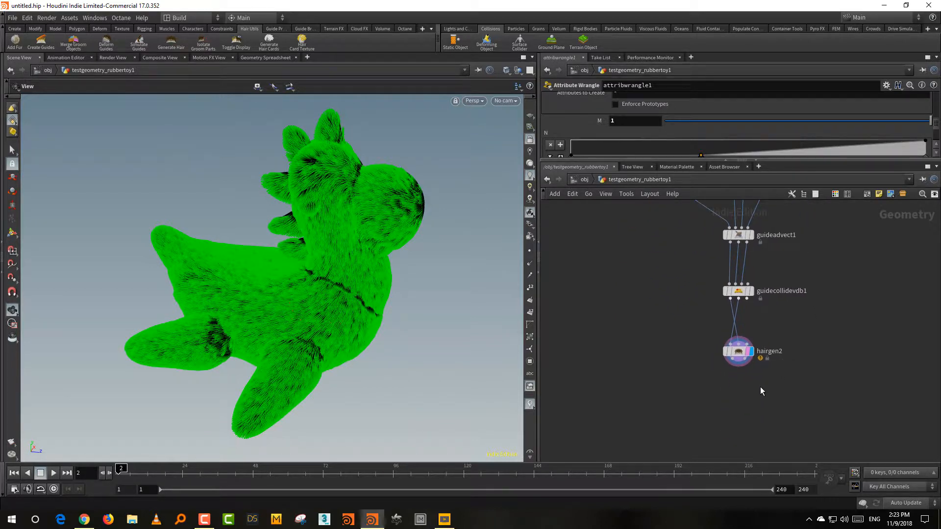
middle_drag(704, 390, 705, 524)
middle_drag(681, 337, 687, 437)
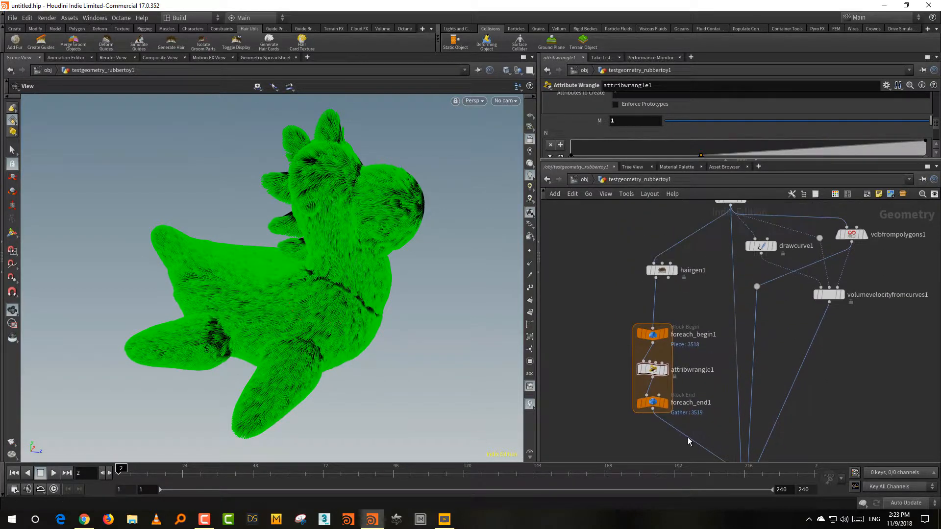
click(661, 270)
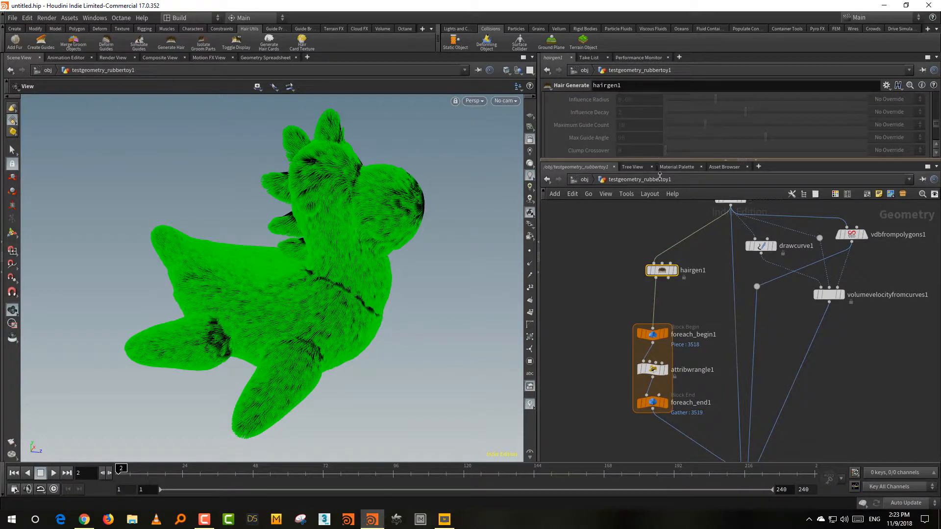
drag(657, 160, 657, 259)
scroll(857, 209, down, 3)
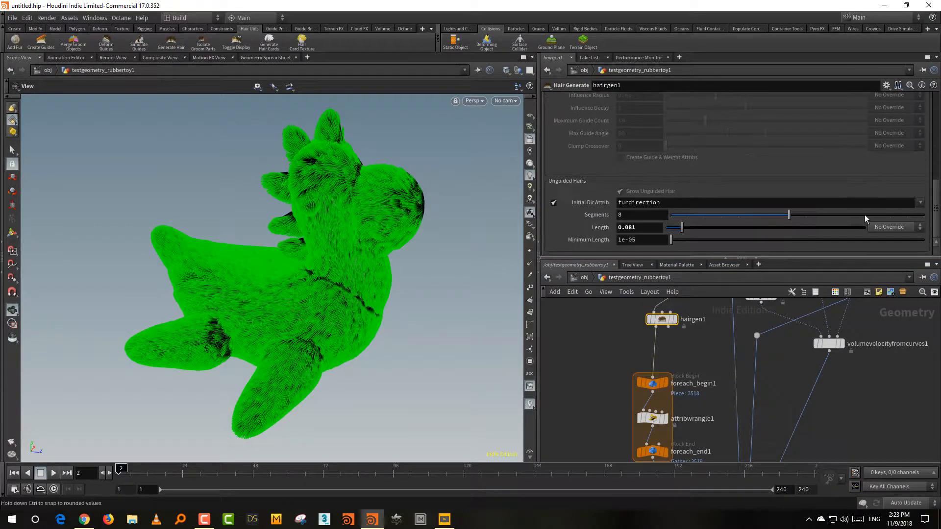
click(701, 228)
drag(700, 231, 698, 231)
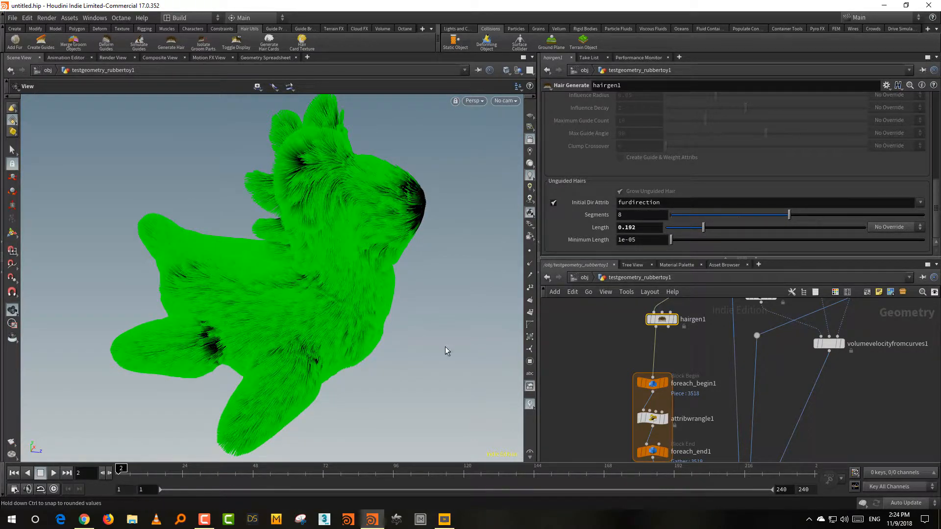
mouse_move(424, 351)
mouse_down()
mouse_move(345, 330)
mouse_move(343, 361)
mouse_move(426, 337)
mouse_up()
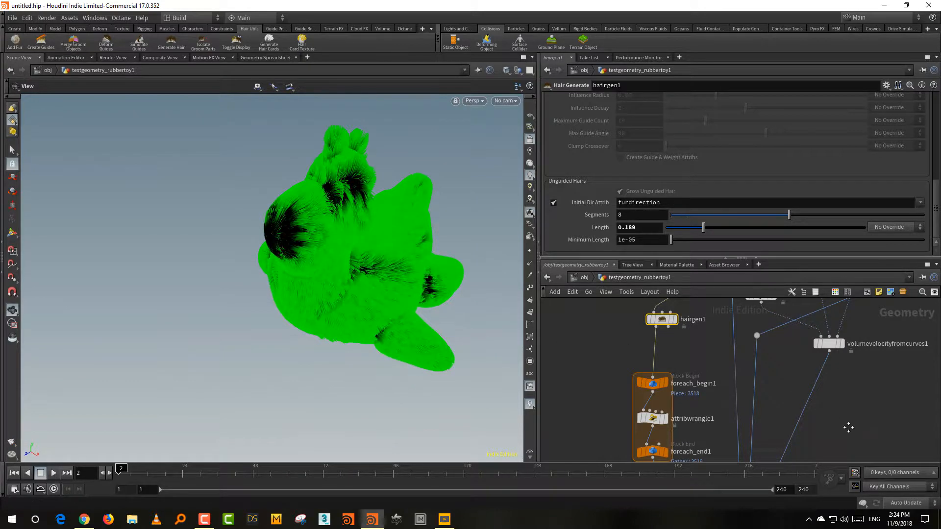
Add a Hair Clump node below hairgen2
middle_drag(849, 427, 837, 262)
middle_drag(813, 445, 811, 330)
key(Tab)
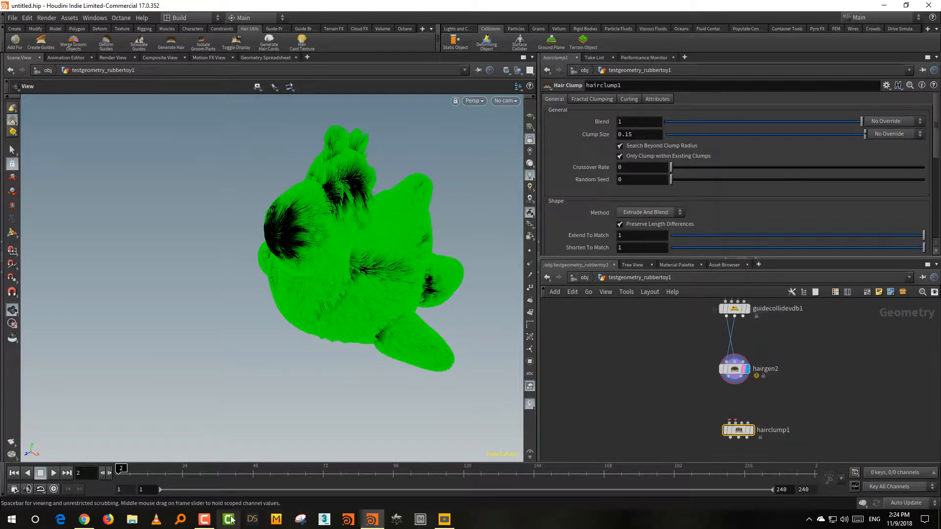
click(206, 519)
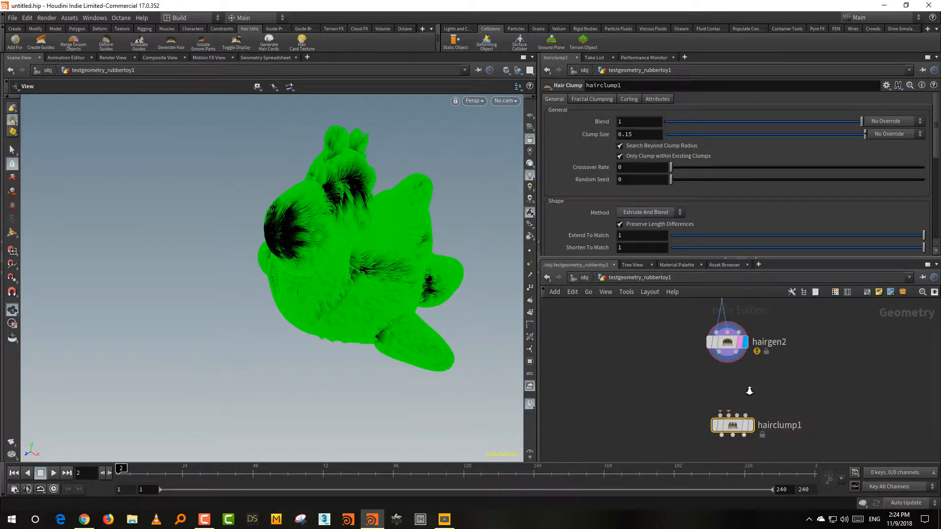
Connect hairgen2's first and second outputs to the matching inputs of hairclump1 and display the clumped hair
scroll(748, 389, up, 2)
middle_drag(742, 404, 734, 387)
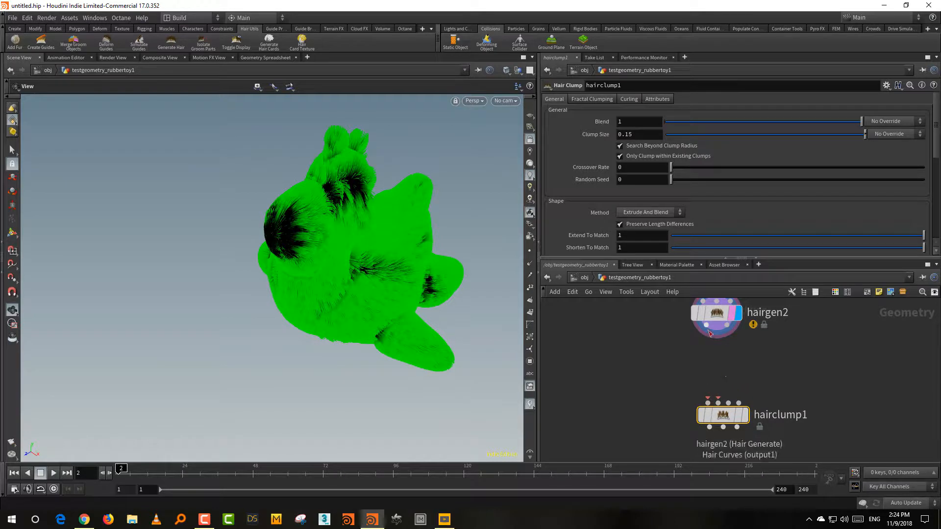
drag(708, 331, 707, 402)
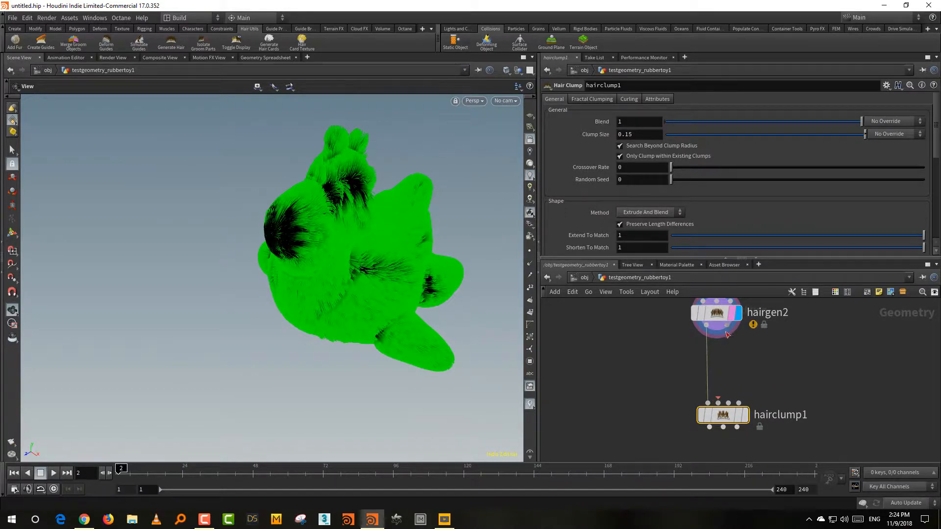
drag(726, 335, 718, 403)
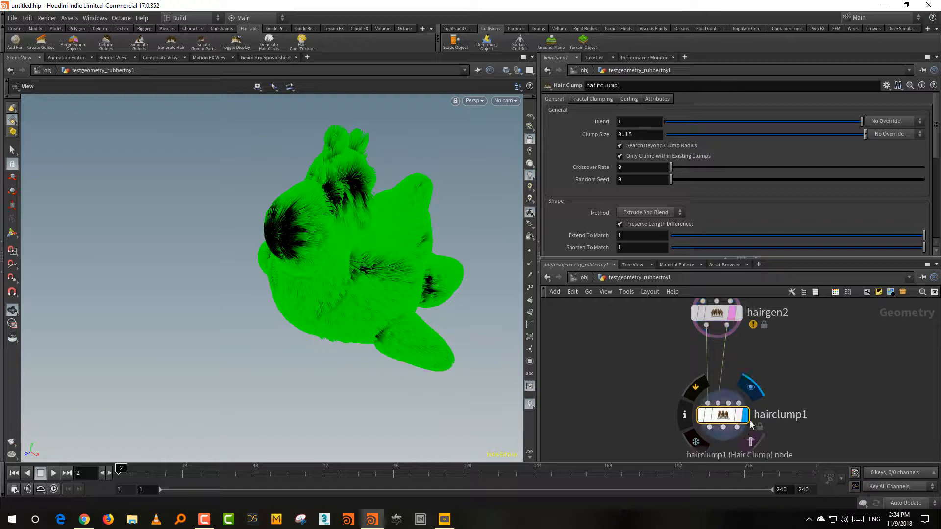
click(750, 421)
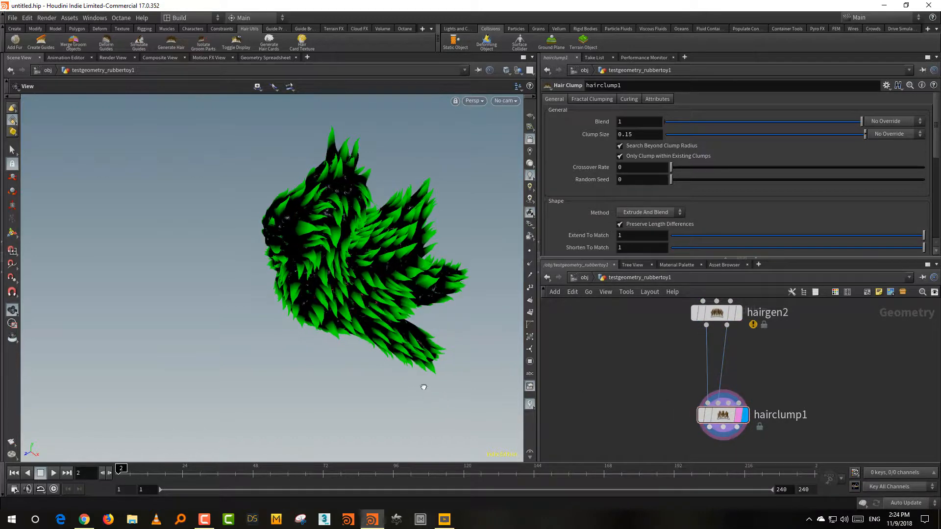
drag(423, 387, 336, 361)
middle_drag(336, 361, 269, 374)
scroll(270, 374, up, 4)
Remove the middle point from attribwrangle1's N ramp, leaving a straight ramp from 0 to 1
middle_drag(628, 319, 625, 472)
middle_drag(674, 355, 668, 395)
click(596, 380)
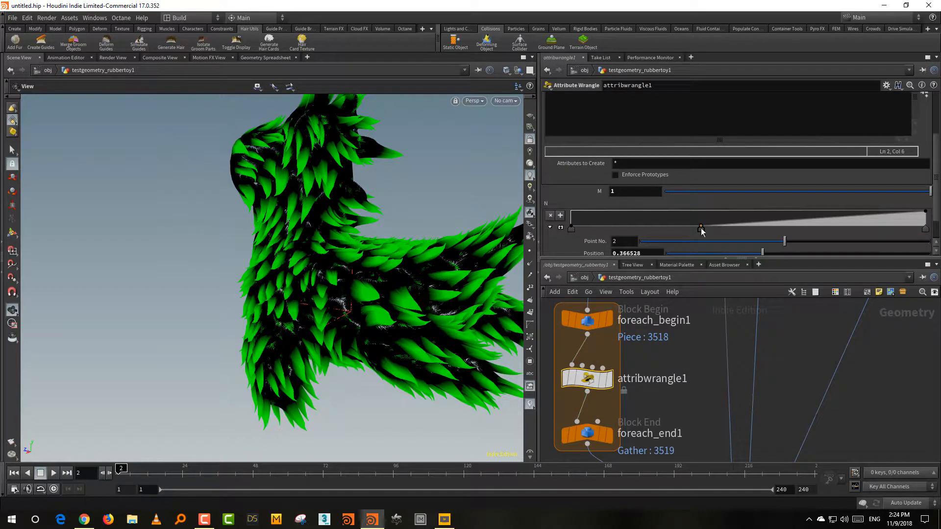
drag(707, 288, 709, 322)
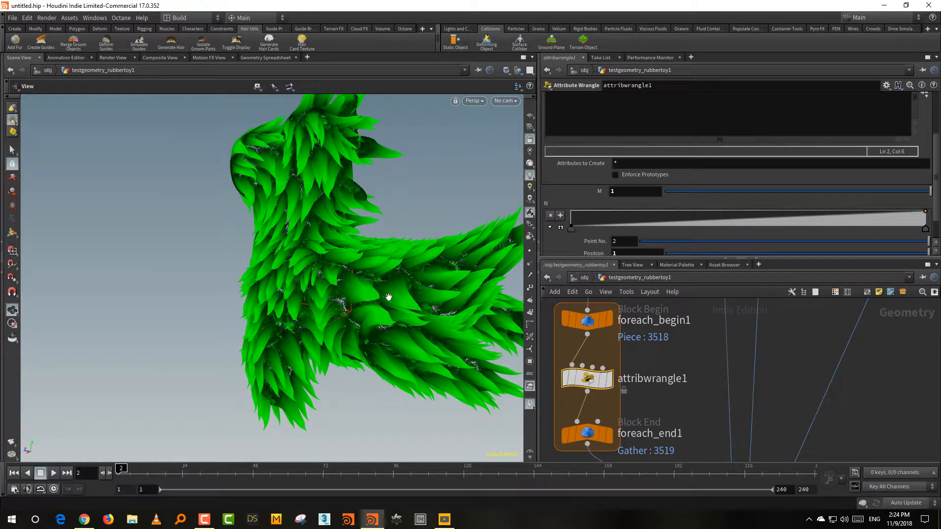
right_drag(386, 278, 326, 353)
drag(326, 352, 458, 336)
middle_drag(417, 335, 333, 361)
right_drag(334, 361, 380, 334)
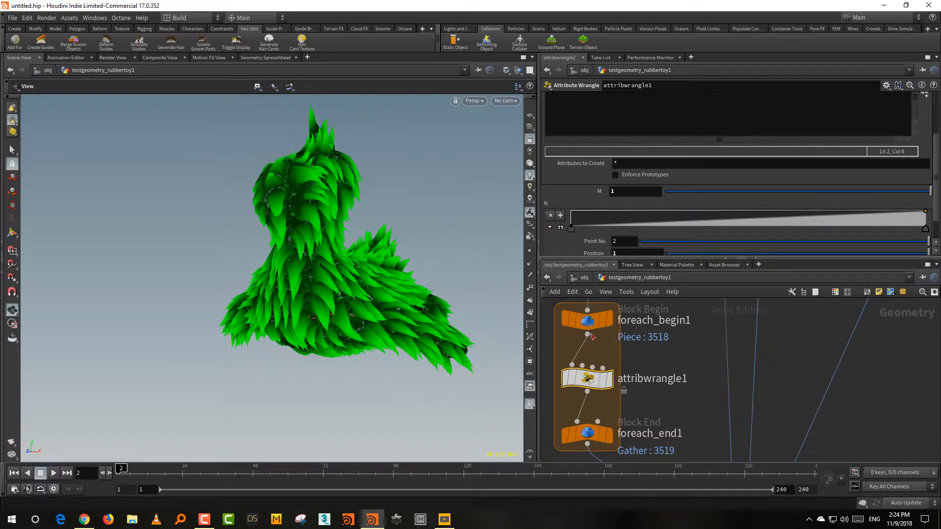
Set the clump size on hairclump1 to 0.07
middle_drag(874, 424, 862, 322)
middle_drag(858, 442, 867, 332)
middle_drag(843, 407, 830, 348)
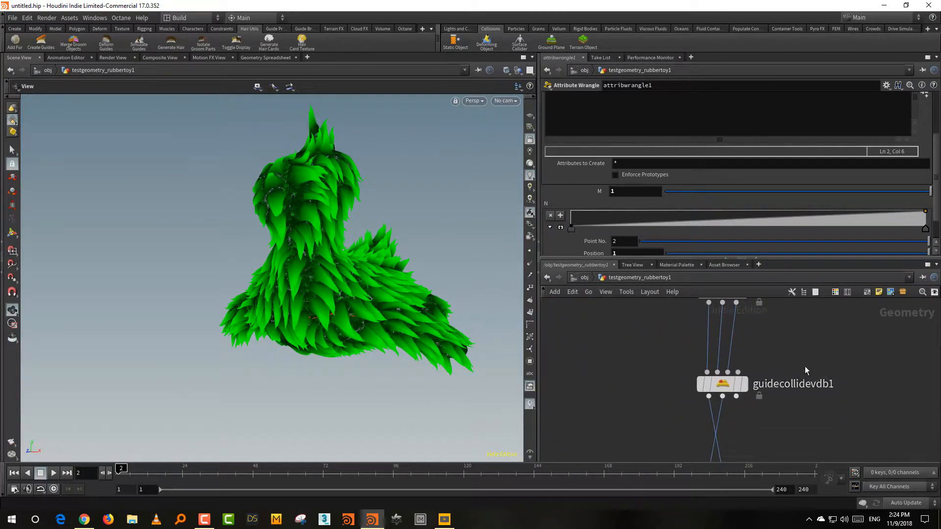
middle_drag(802, 458, 817, 375)
click(757, 401)
middle_drag(803, 451, 811, 384)
click(757, 435)
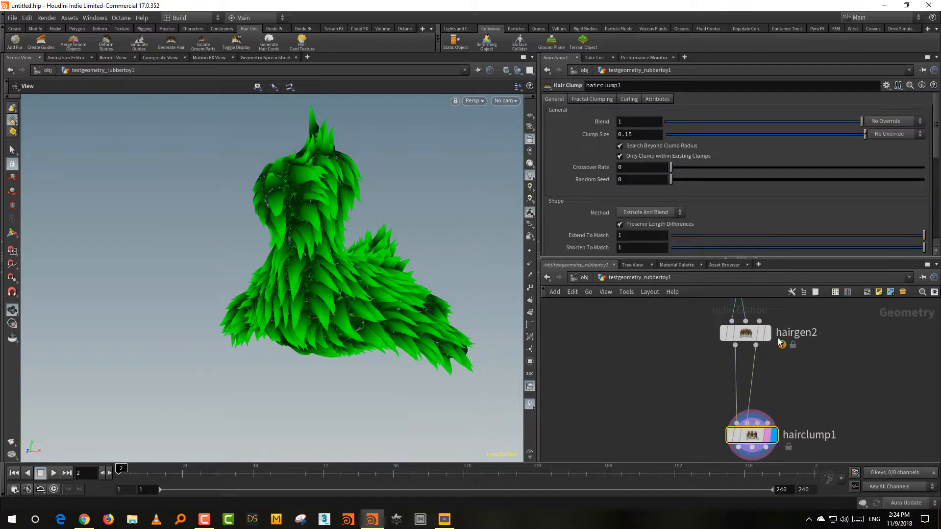
drag(742, 258, 742, 323)
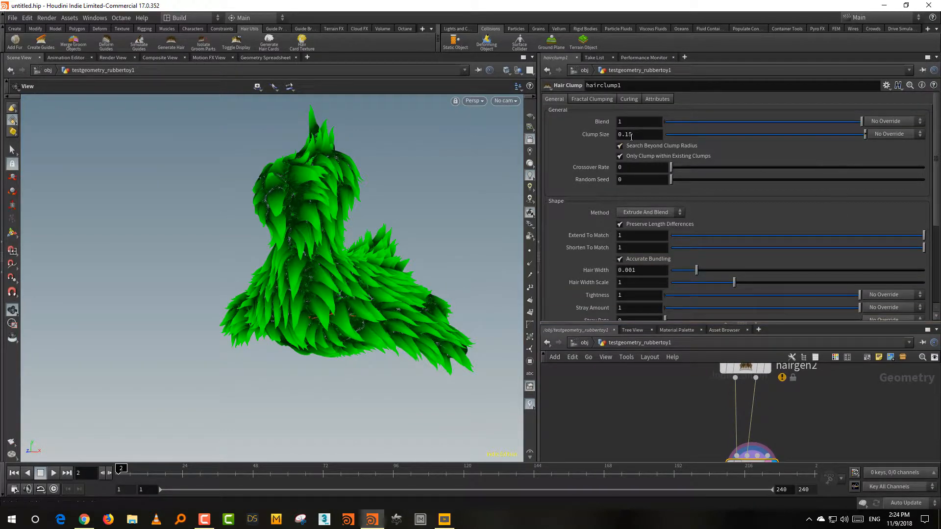
click(804, 134)
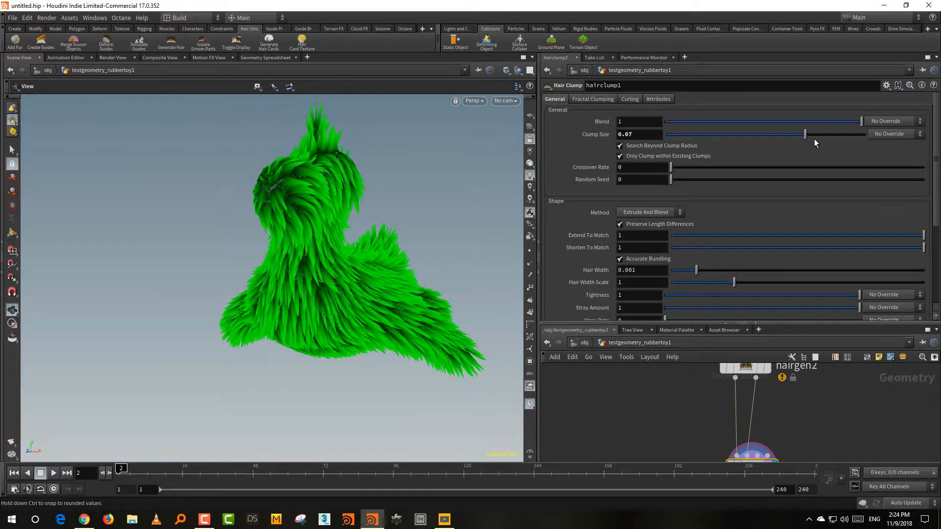
Increase the clump size on hairclump1 to 0.0926
click(850, 136)
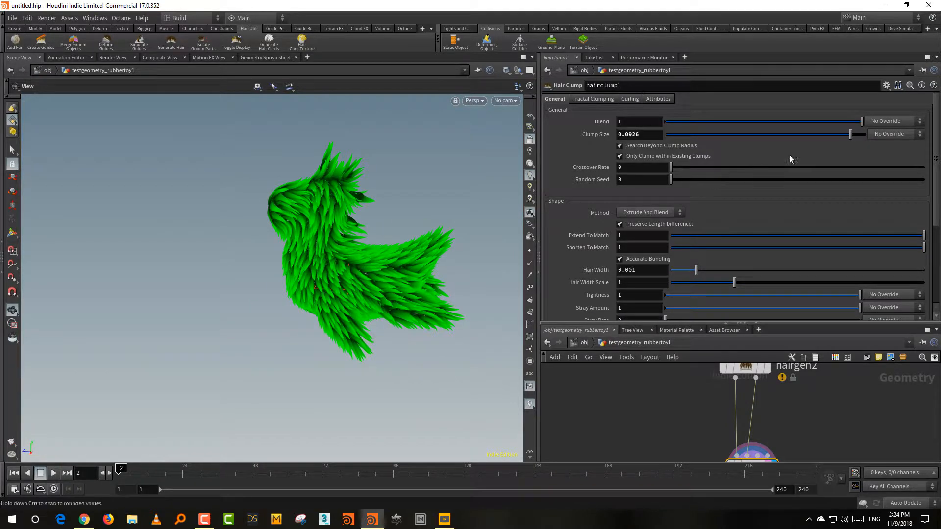
Test lower Blend values on hairclump1 down to 0 and restore Blend to 1, keeping the crossover rate at 0
click(813, 124)
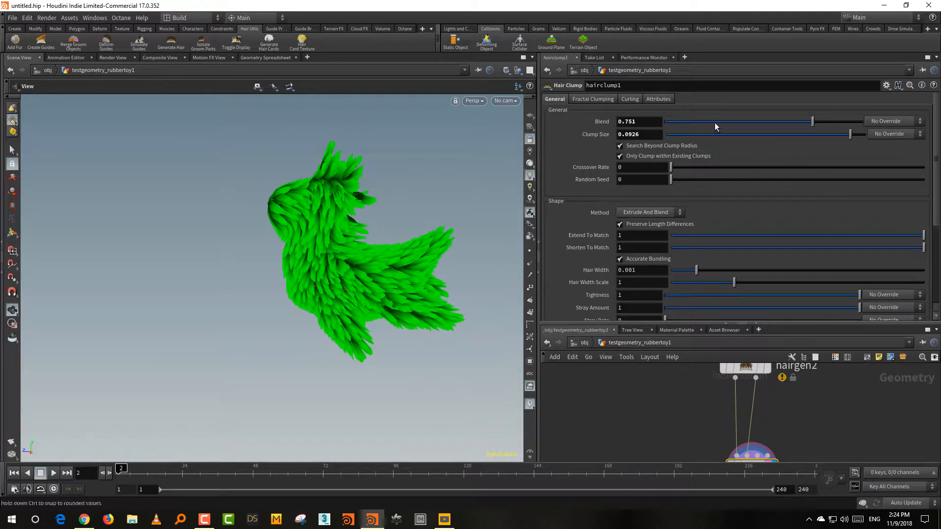
drag(715, 127, 657, 125)
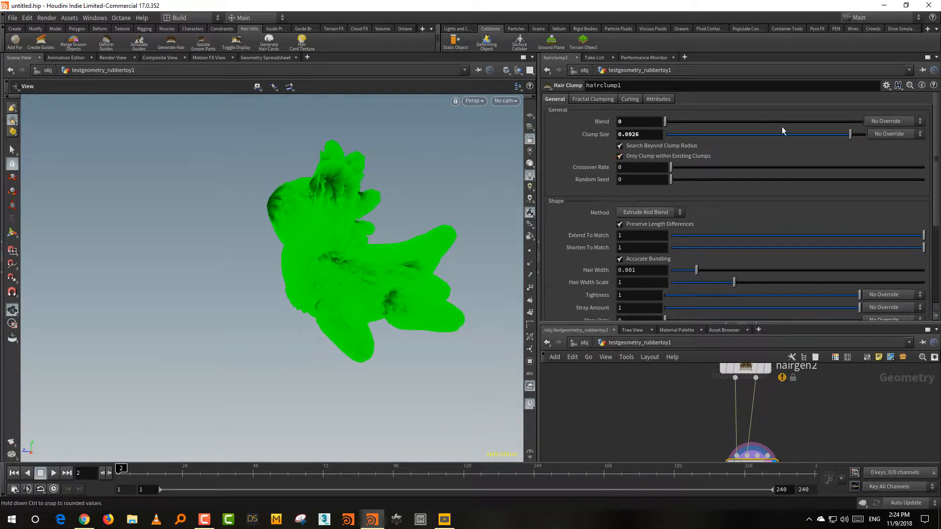
drag(776, 122, 871, 124)
drag(691, 170, 669, 177)
Set the stray rate in hairclump1's shape settings to 0.108
drag(934, 218, 936, 285)
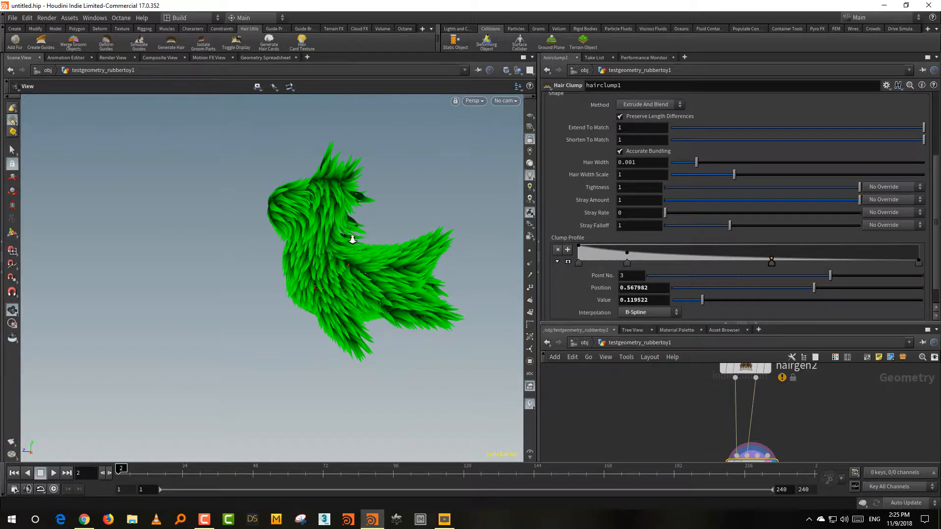
scroll(349, 240, up, 8)
scroll(366, 232, up, 3)
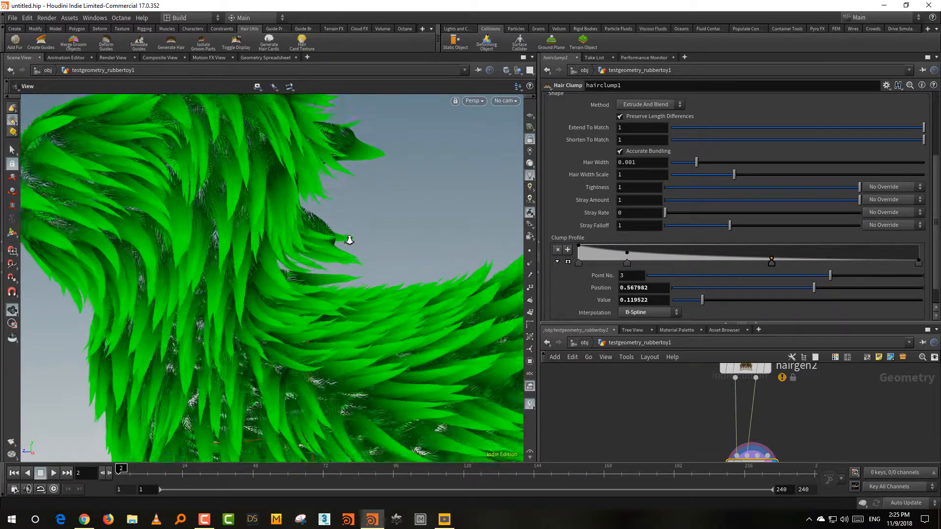
drag(665, 212, 685, 215)
Raise hairclump1's clump profile by setting point 2's value to 0.857 and point 3's value to 0.505
click(627, 264)
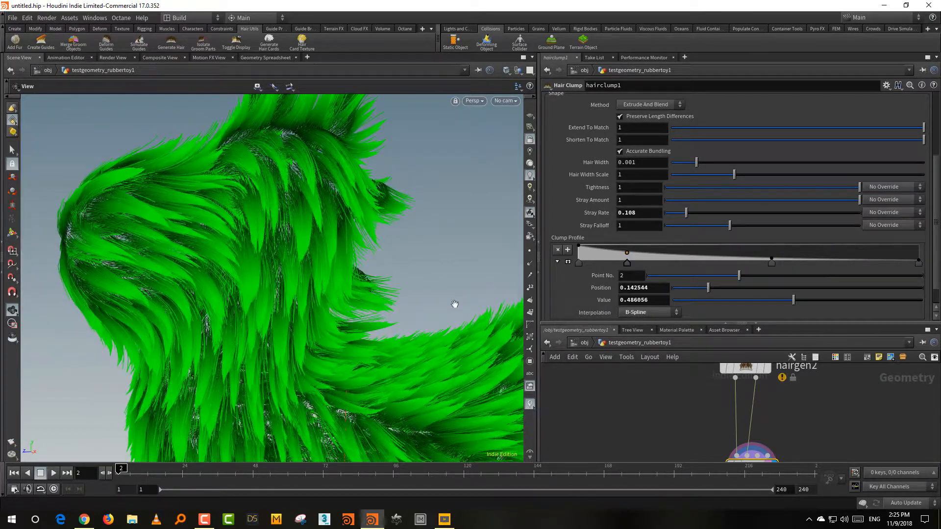
drag(847, 304, 886, 300)
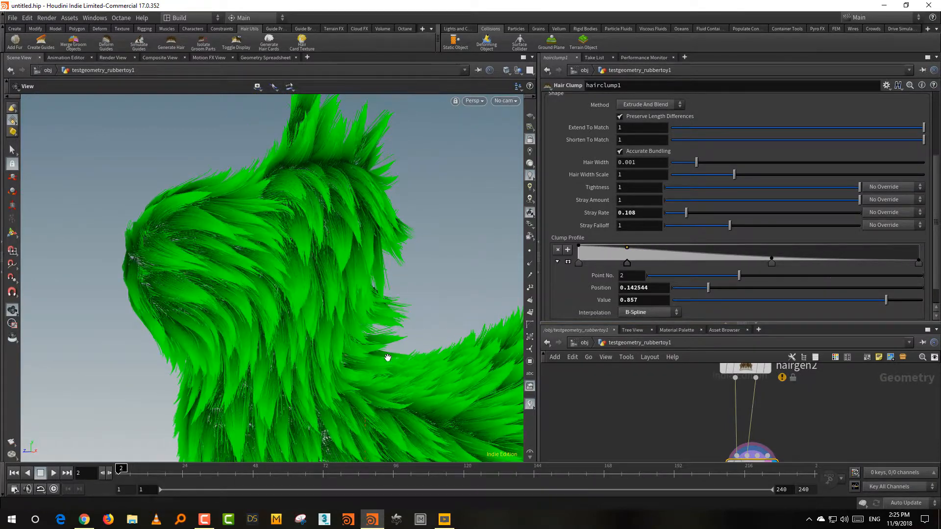
click(772, 260)
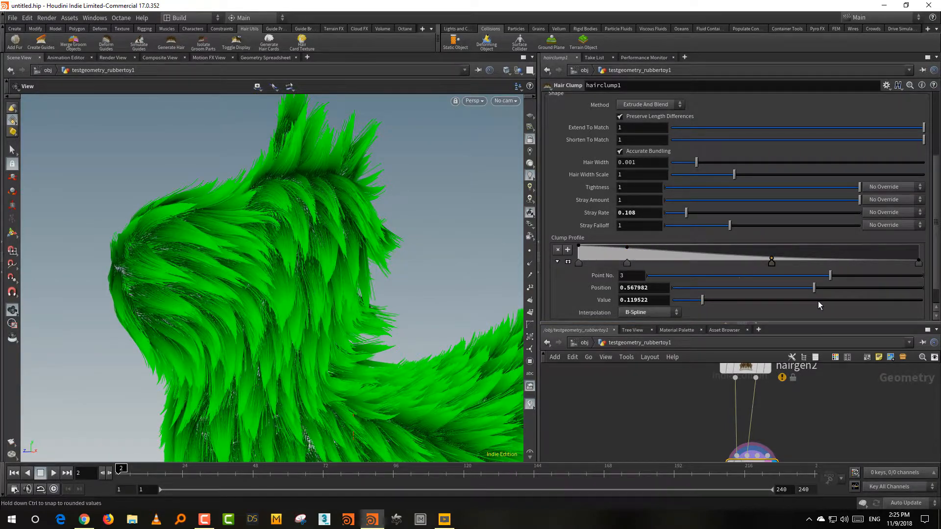
drag(823, 300, 798, 300)
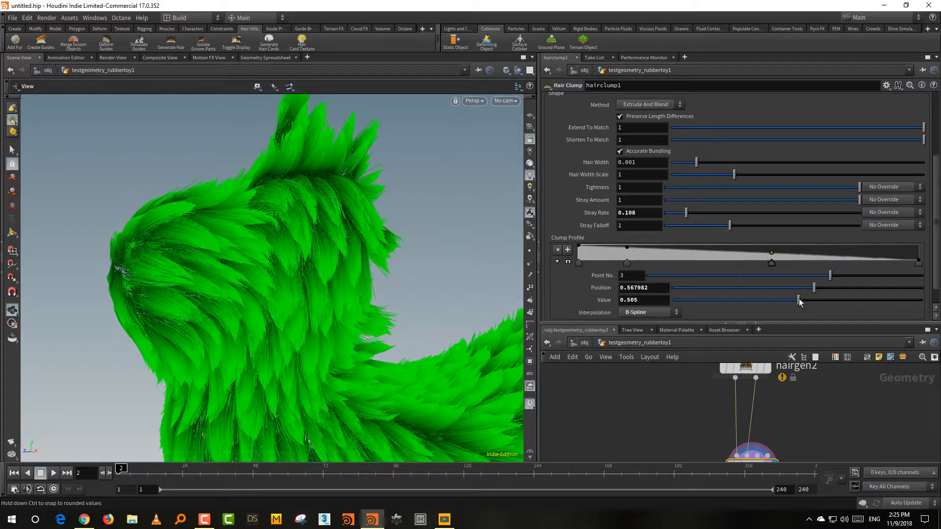
right_drag(434, 342, 369, 408)
middle_drag(384, 318, 320, 266)
drag(320, 266, 433, 337)
key(space+g)
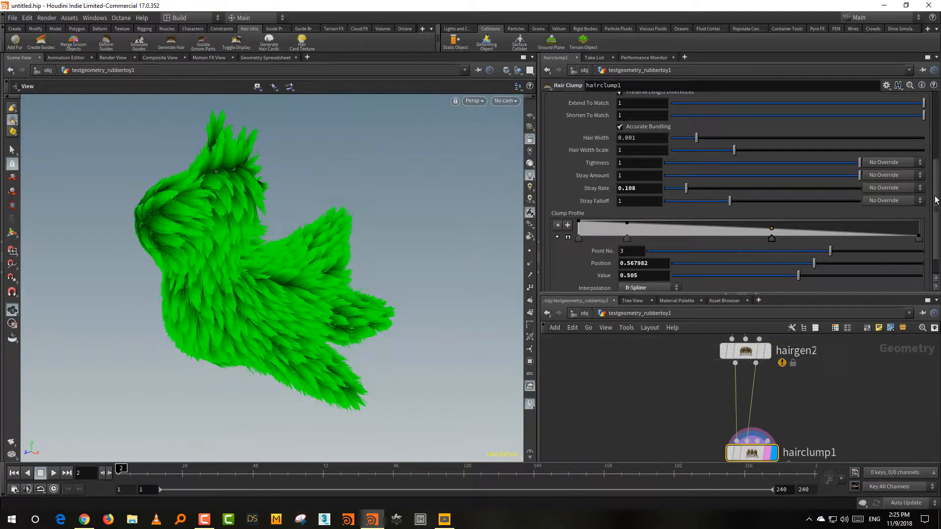
Apply fractal clumping on hairclump1 to break the fur into finer clumps
drag(936, 200, 936, 133)
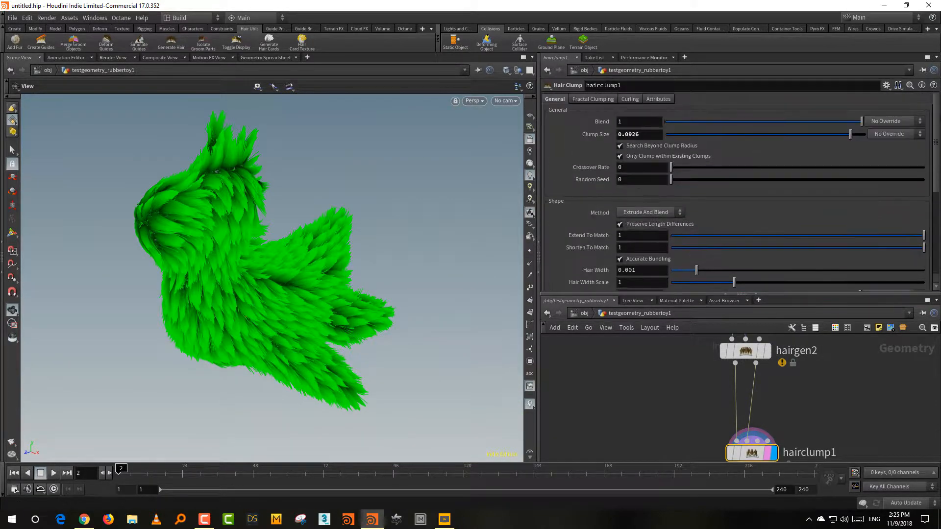
right_drag(269, 248, 296, 219)
middle_drag(296, 219, 293, 254)
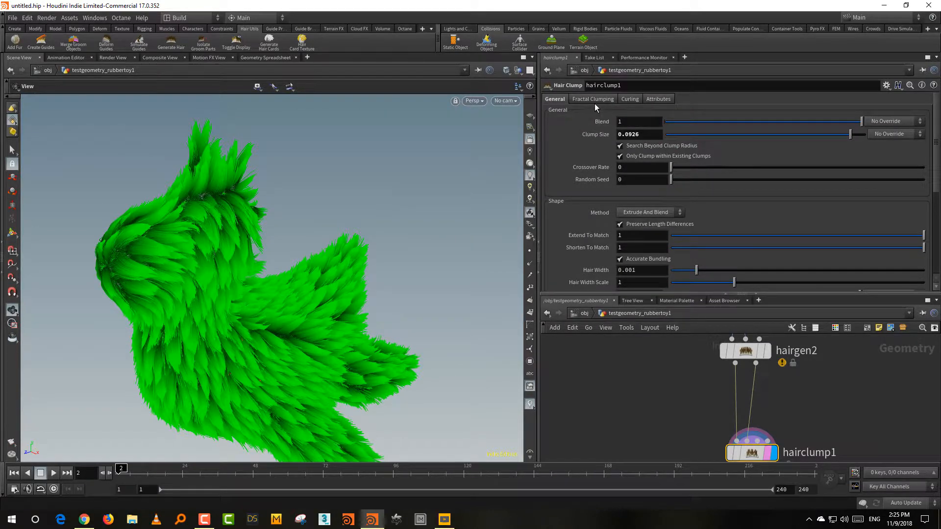
click(593, 99)
drag(712, 116, 705, 115)
click(713, 114)
Enable curling on hairclump1 and set its amplitude to 0.0266
click(632, 99)
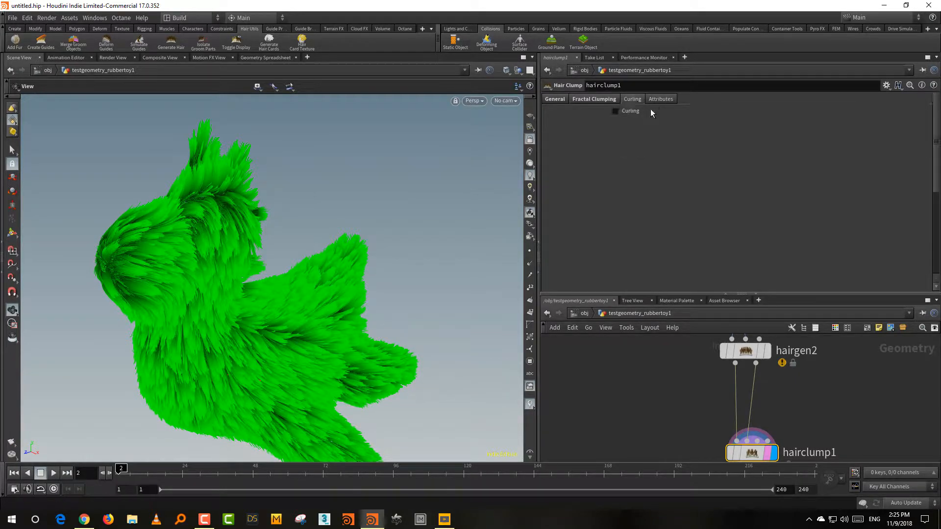
click(633, 110)
click(767, 124)
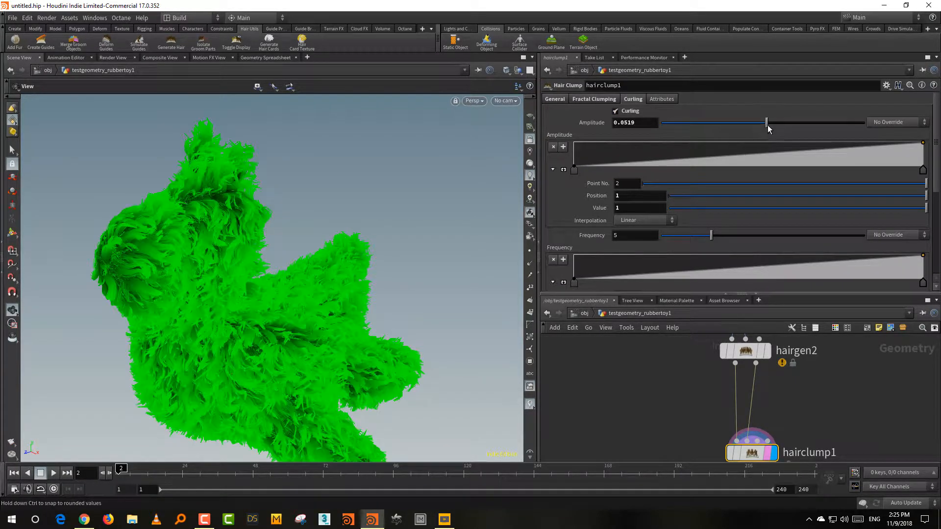
drag(757, 128, 743, 125)
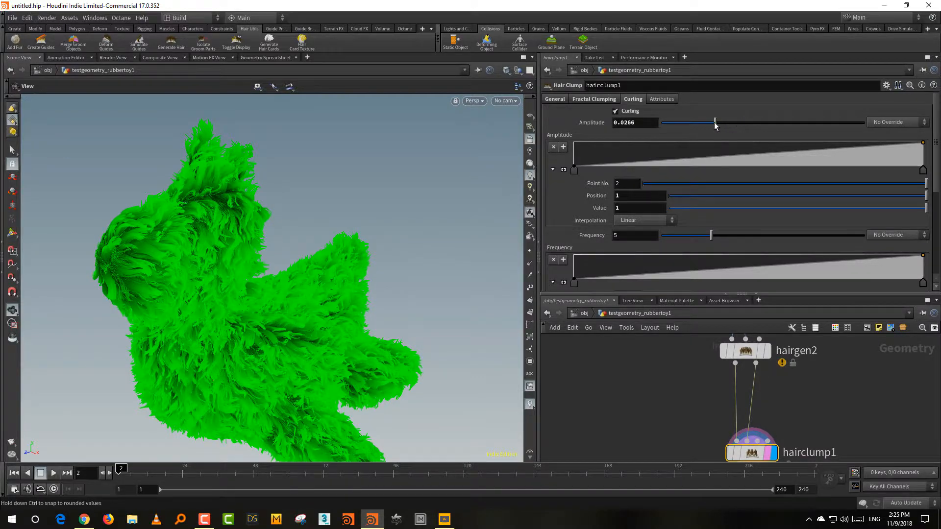
Examine the curled, clumped fur on the toy from several sides
drag(420, 310, 269, 330)
middle_drag(269, 343, 266, 361)
right_drag(266, 361, 301, 330)
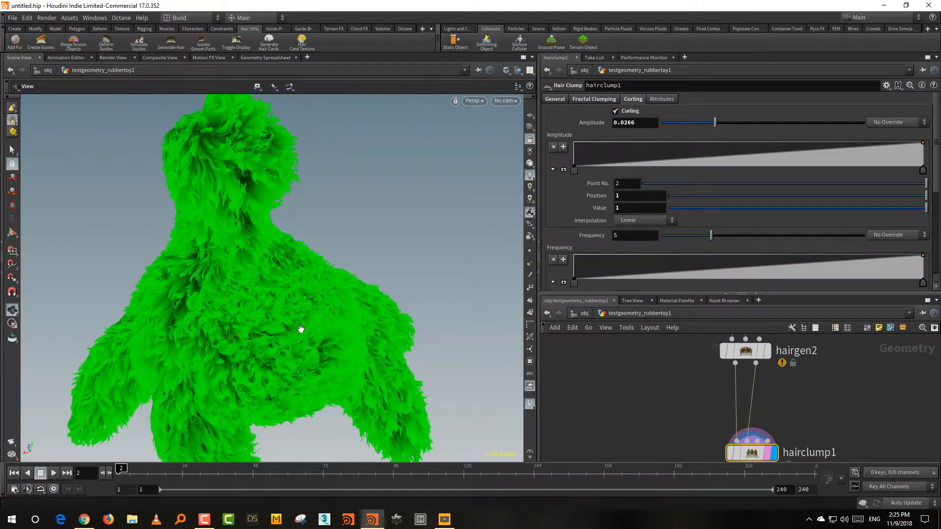
drag(301, 329, 330, 342)
right_drag(330, 343, 378, 331)
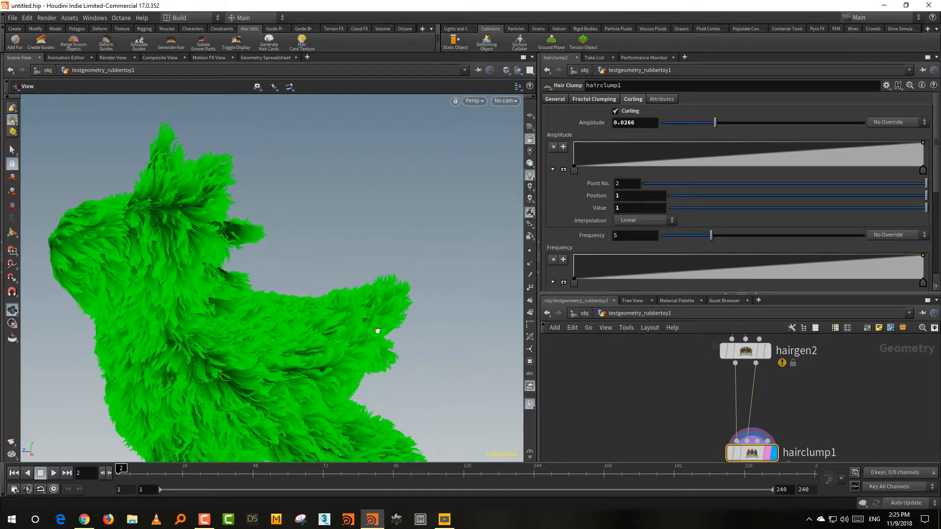
drag(377, 330, 347, 335)
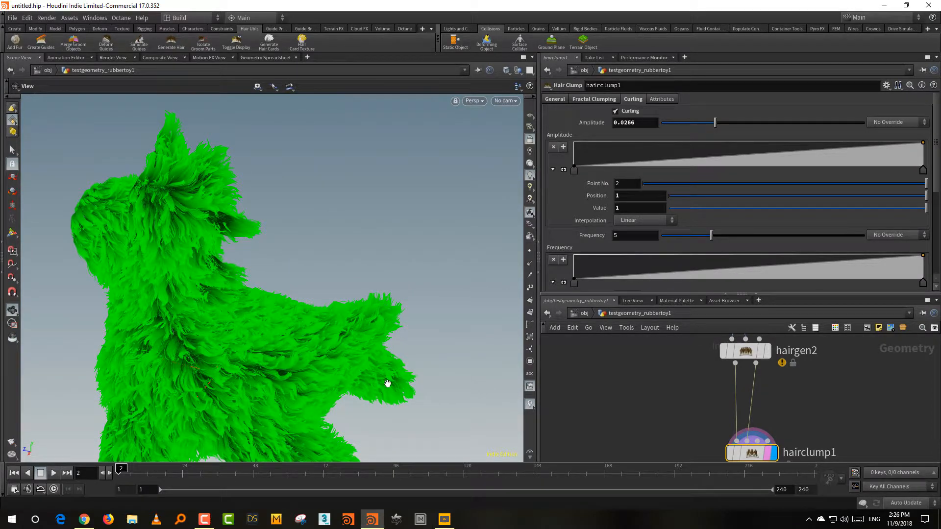
drag(387, 383, 473, 309)
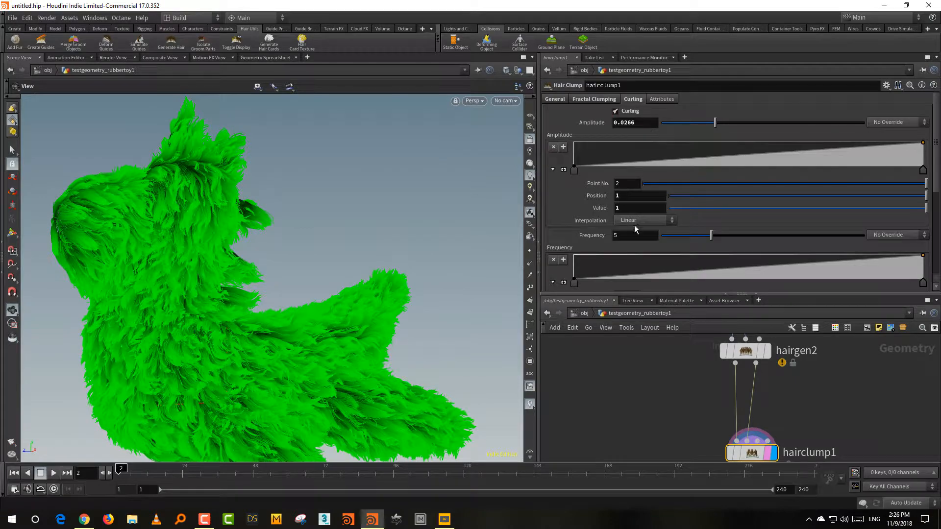
Check the Shade Open Curves In Viewport option on the testgeometry_rubbertoy1 object and return to its geometry network
click(585, 314)
click(640, 170)
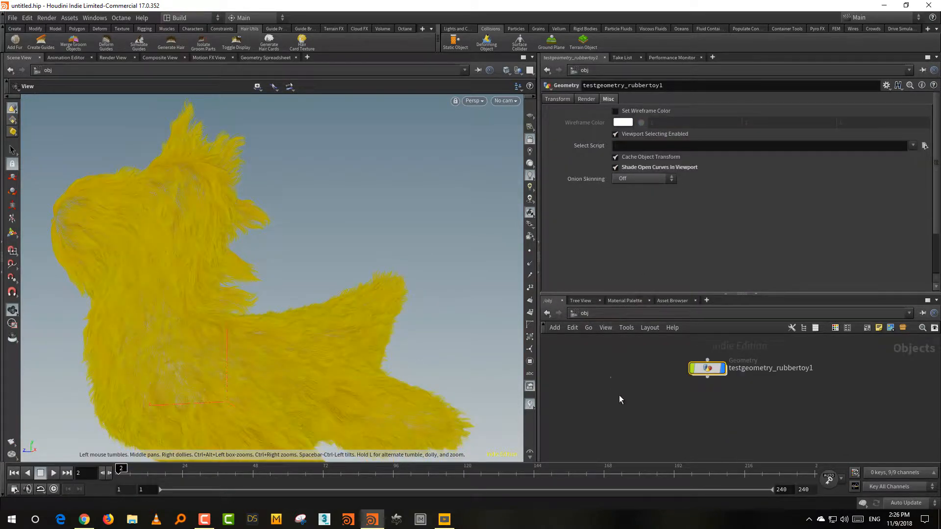
mouse_move(430, 346)
mouse_down()
mouse_move(330, 382)
mouse_move(309, 379)
mouse_move(323, 332)
mouse_move(460, 315)
mouse_move(485, 360)
mouse_move(426, 352)
mouse_move(619, 214)
mouse_up()
double_click(707, 368)
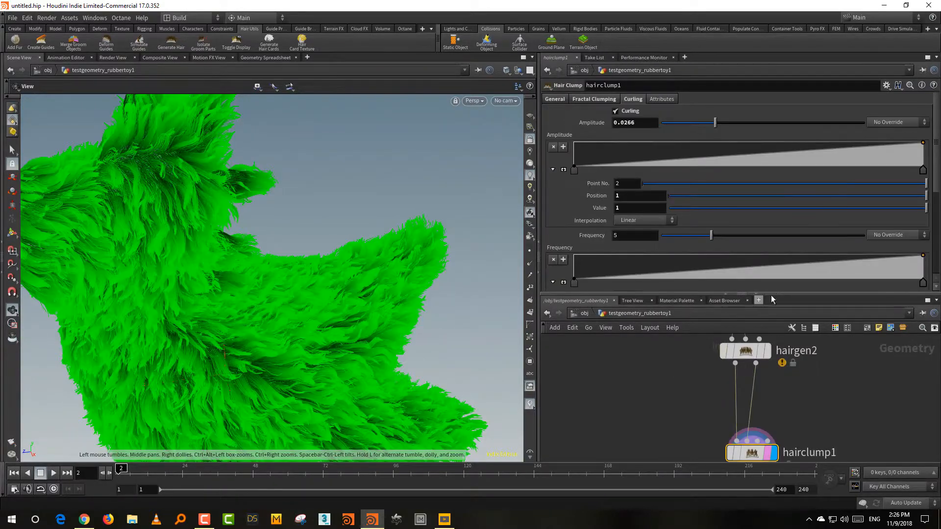
Set the unguided hair length on hairgen1 to 0.253
drag(771, 295, 770, 233)
scroll(368, 343, down, 3)
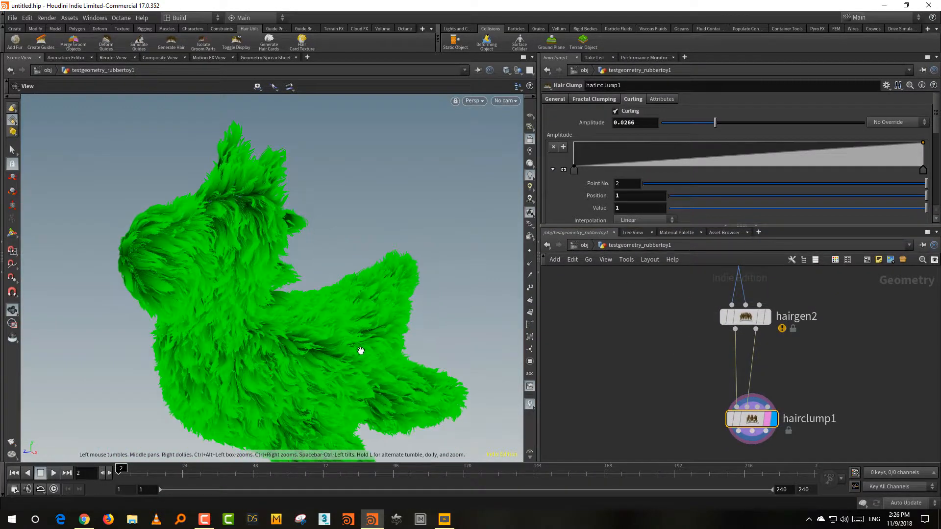
drag(359, 351, 392, 338)
middle_drag(662, 294, 661, 406)
middle_drag(666, 328, 691, 450)
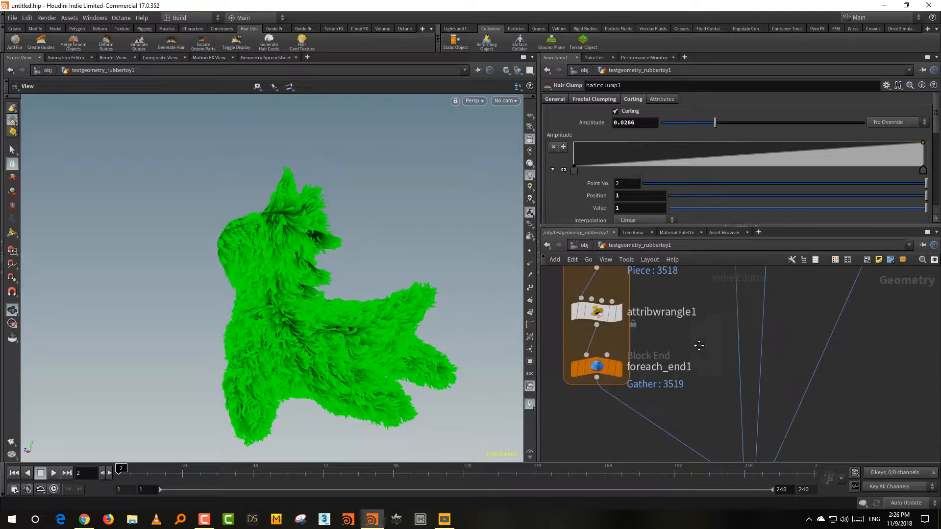
middle_drag(697, 346, 689, 475)
drag(677, 402, 625, 360)
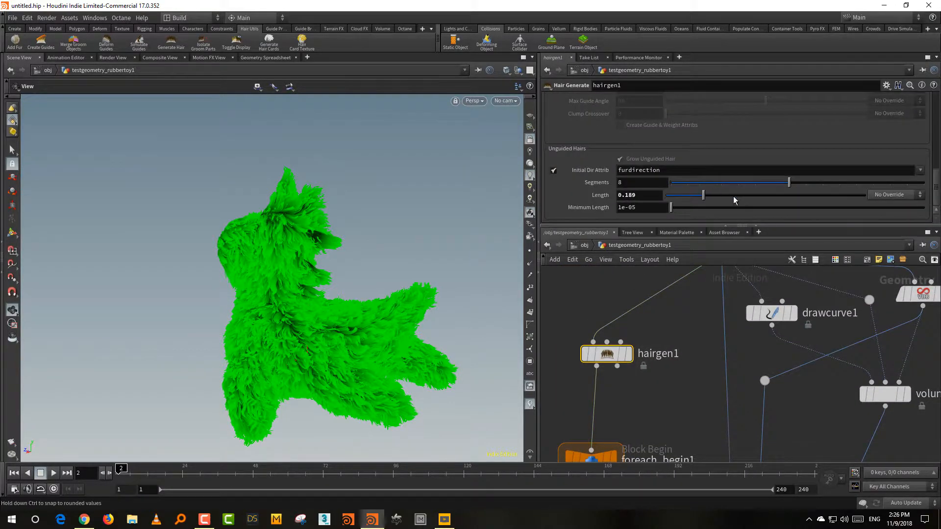
click(731, 195)
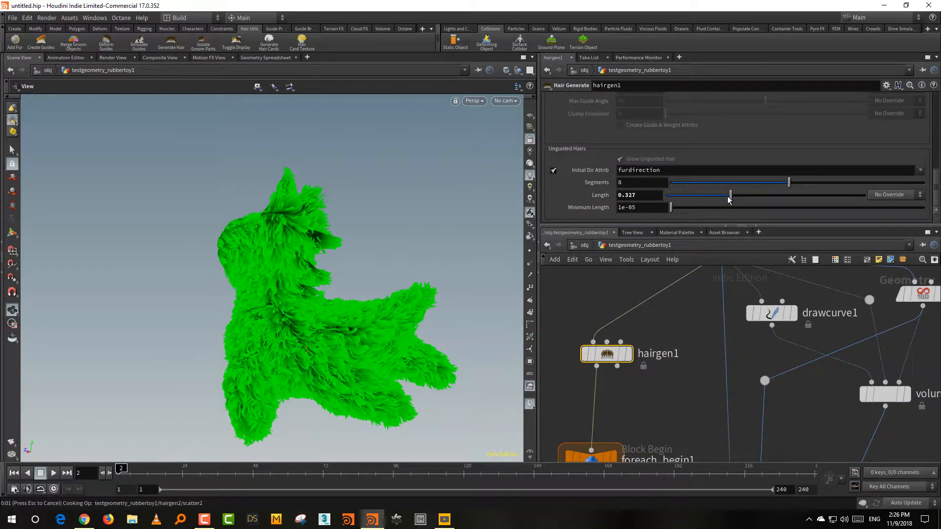
drag(724, 200, 717, 197)
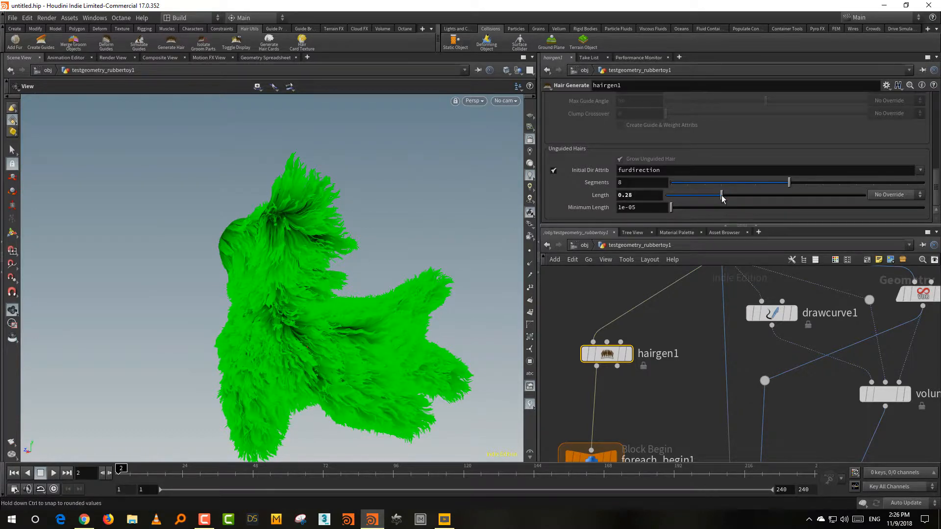
Display the subdivide1 node so the bare toy mesh is shown instead of the fur
drag(414, 292, 335, 255)
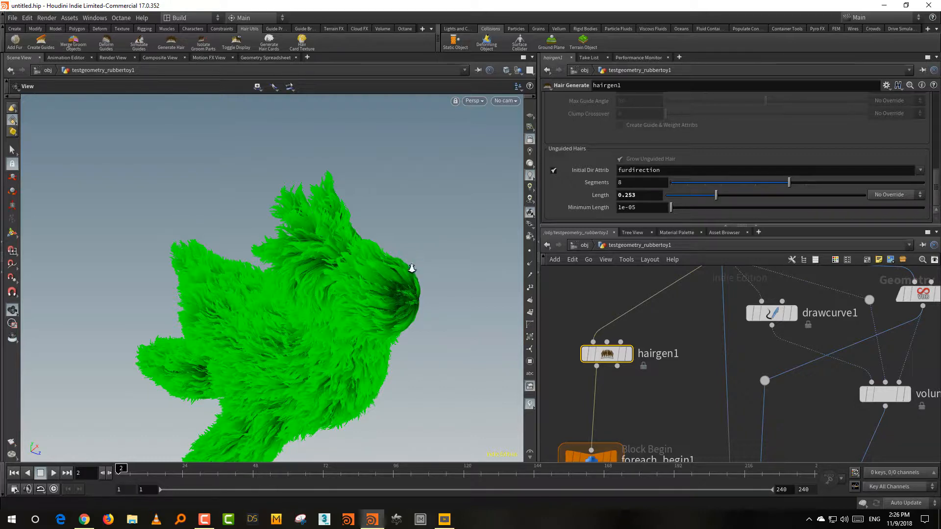
drag(414, 269, 283, 379)
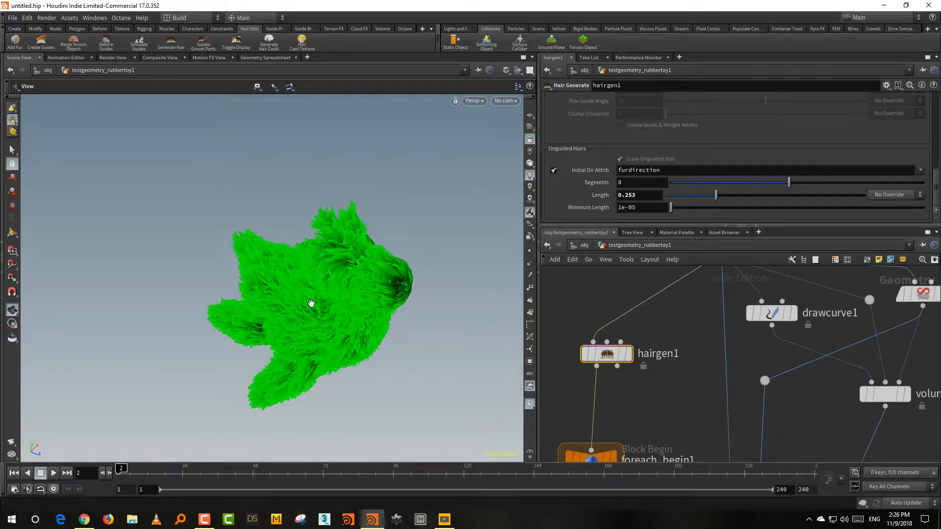
drag(321, 287, 311, 325)
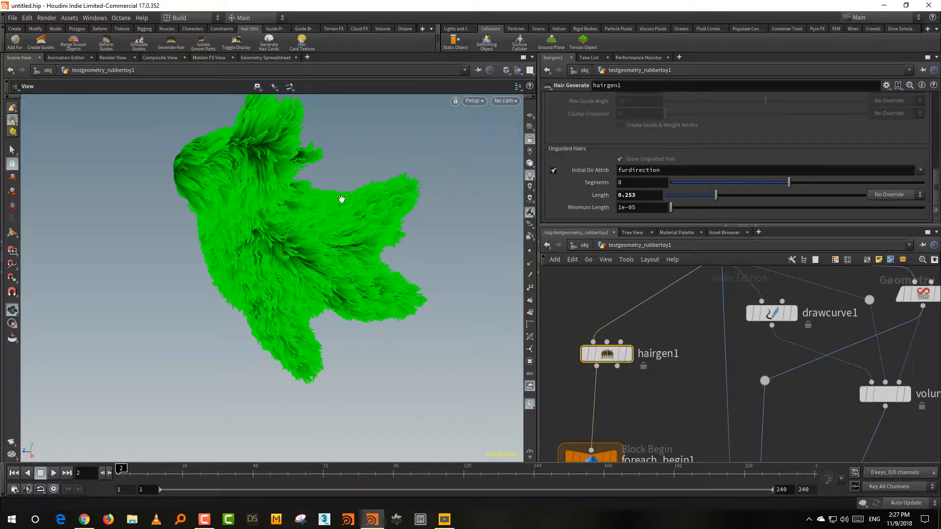
drag(372, 199, 345, 196)
scroll(666, 385, down, 5)
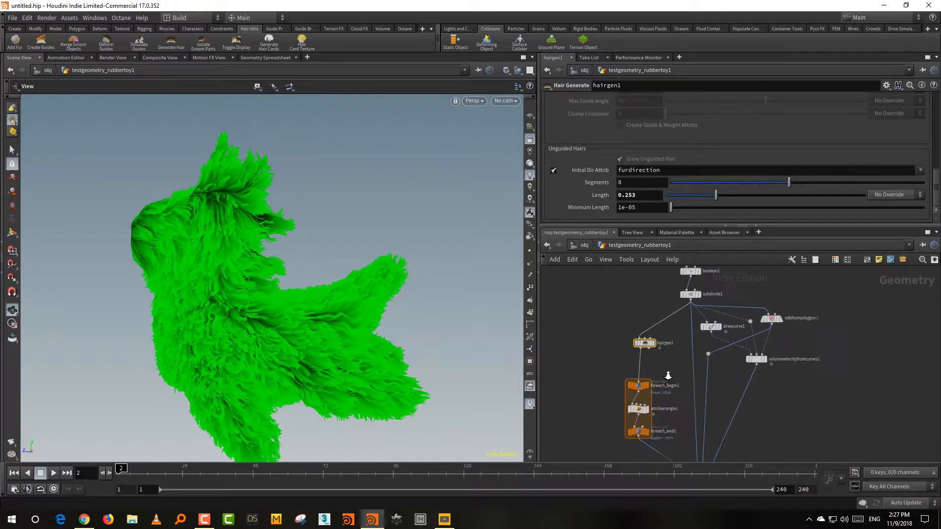
mouse_move(646, 344)
scroll(666, 337, up, 3)
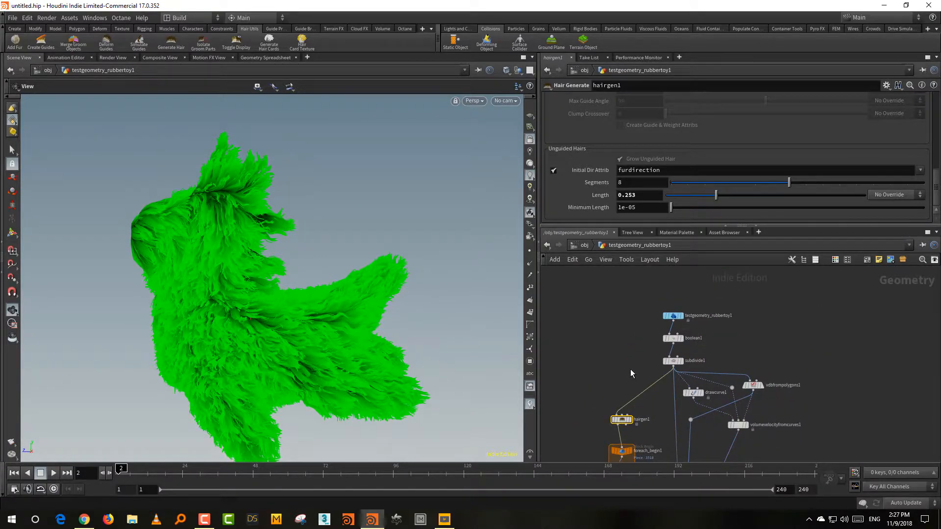
click(709, 355)
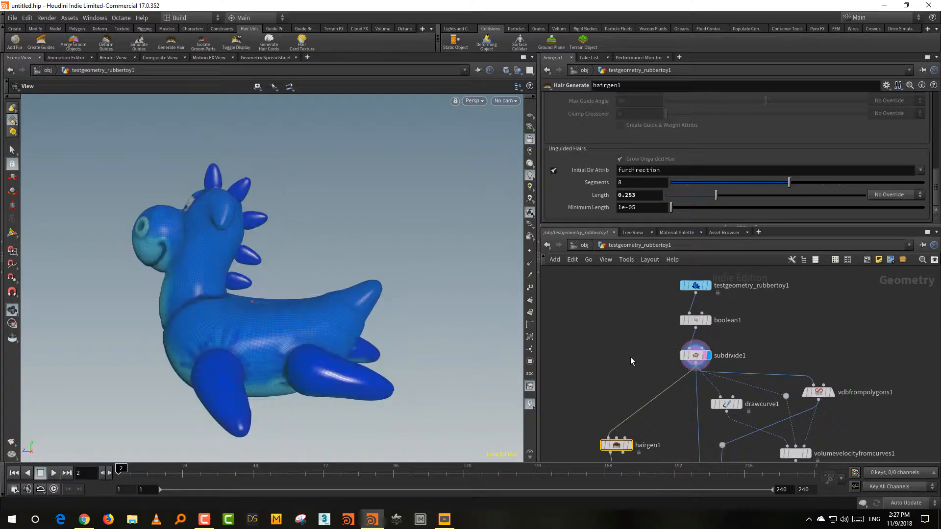
Add an Attribute Wrangle node near subdivide1 and enter "f@densty = 1;" as its VEXpression
scroll(628, 349, up, 2)
key(Tab)
text(wrang)
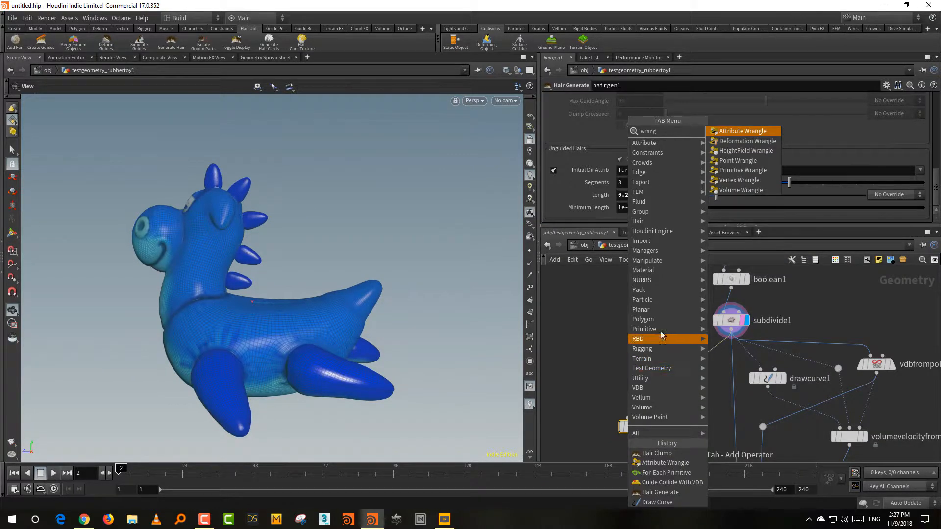
click(739, 132)
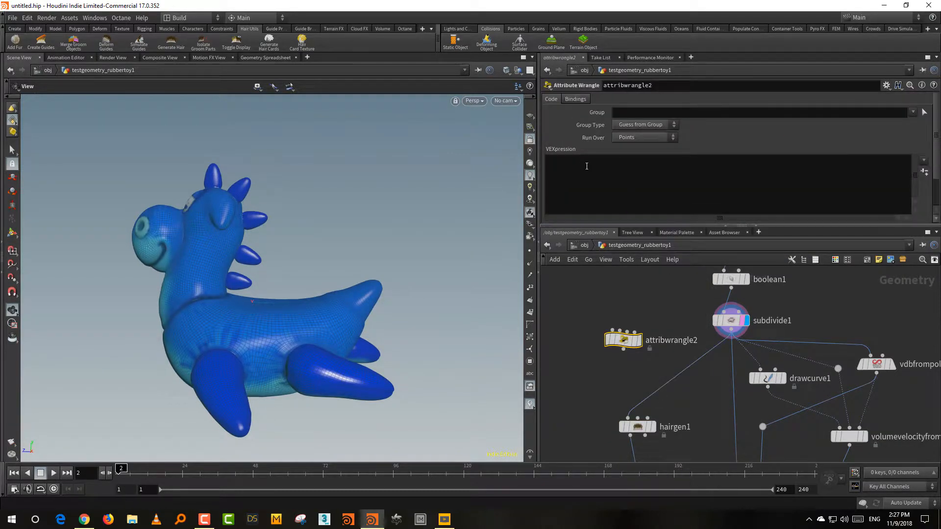
click(571, 162)
text(f@densty = 1)
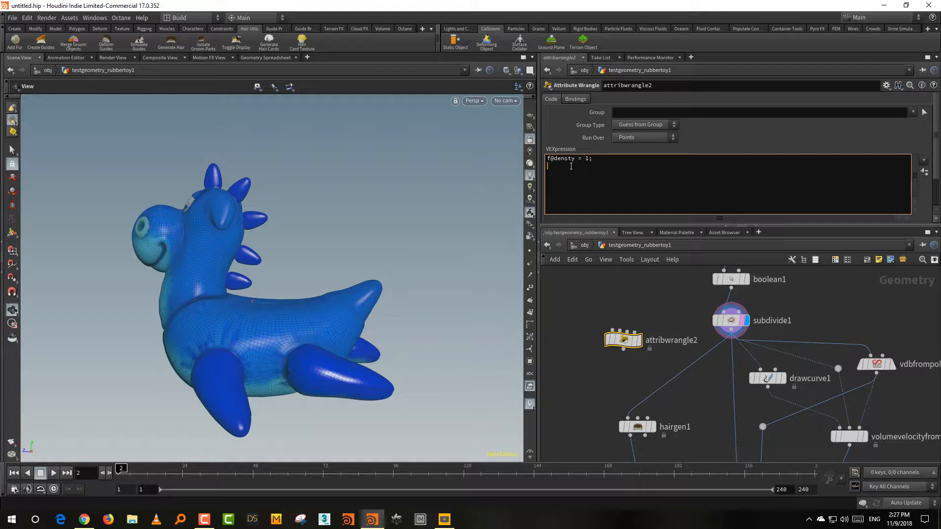
Add the lines "f@long = 0.3;" and "f@curl = 0;" to the VEXpression of attribwrangle2
text(@long = 0.3)
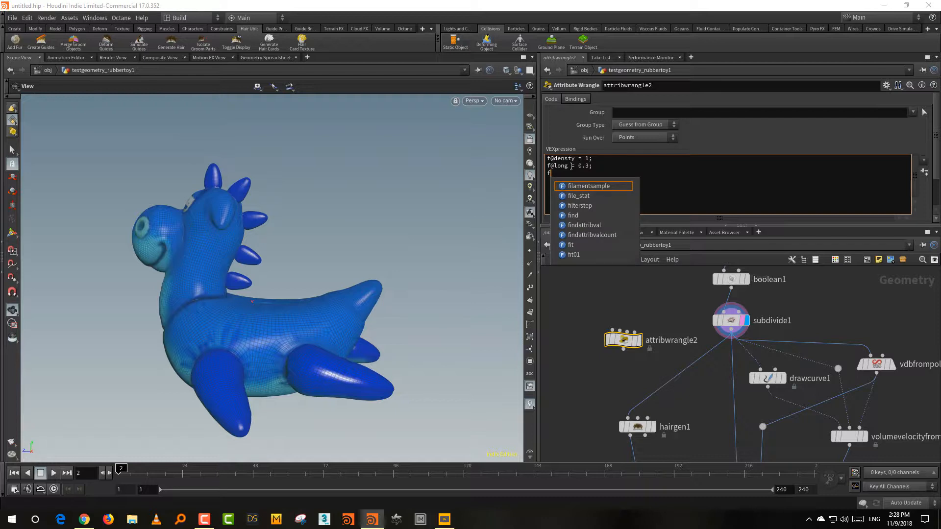
text(@)
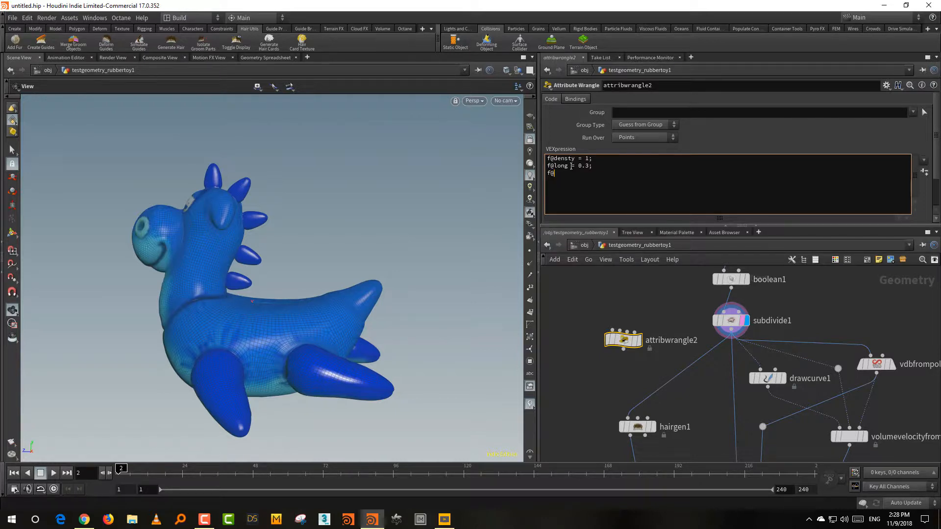
text(curl = 0;)
Wire the output of subdivide1 into the first input of attribwrangle2, display the wrangle and place it beside the hair branch
click(732, 337)
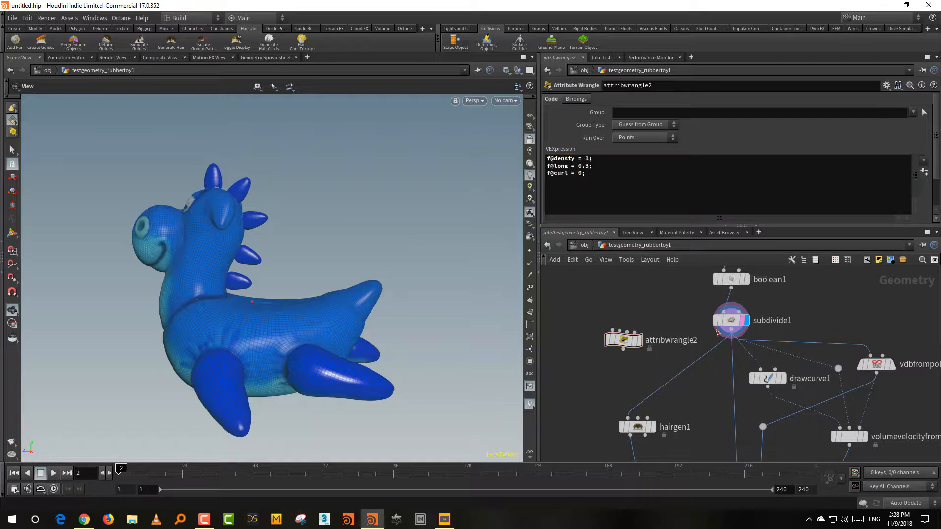
click(612, 329)
scroll(635, 339, down, 5)
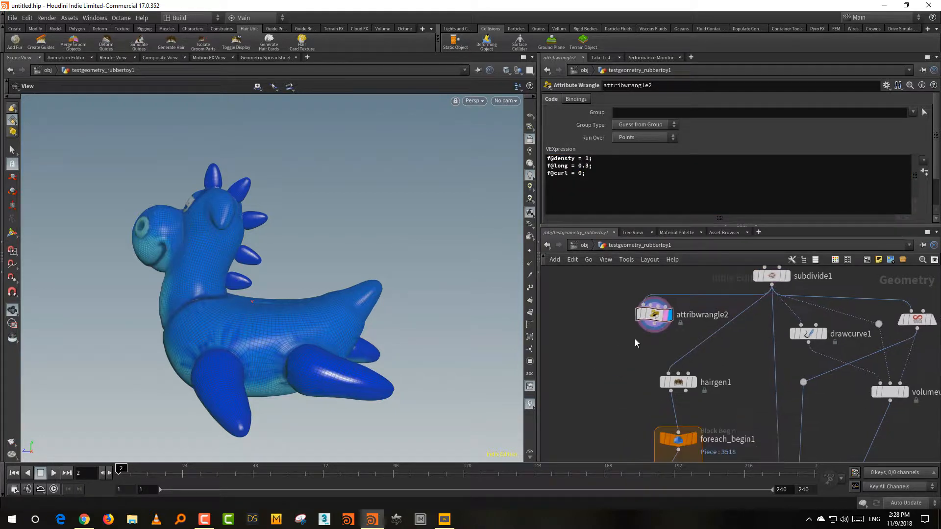
drag(643, 333, 596, 333)
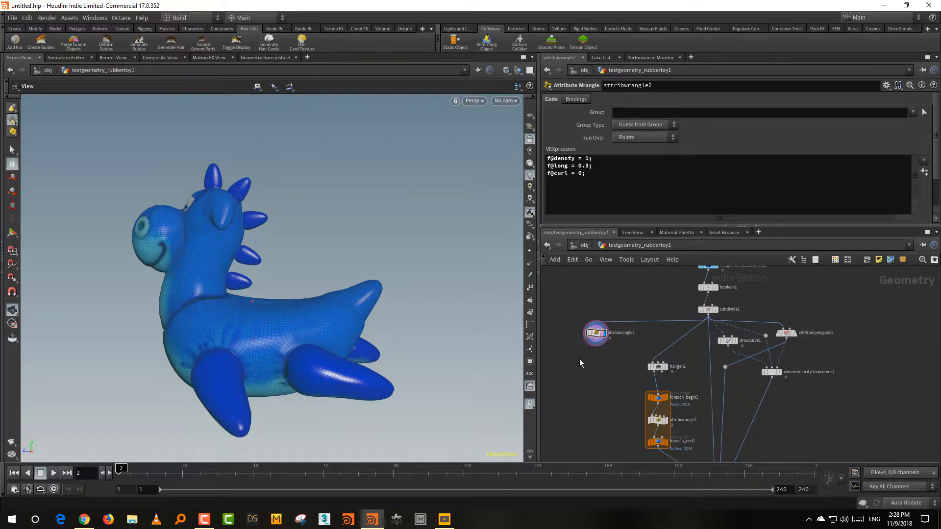
Add a Paint node below attribwrangle2, wire the wrangle into it and display it
scroll(621, 338, up, 5)
key(Tab)
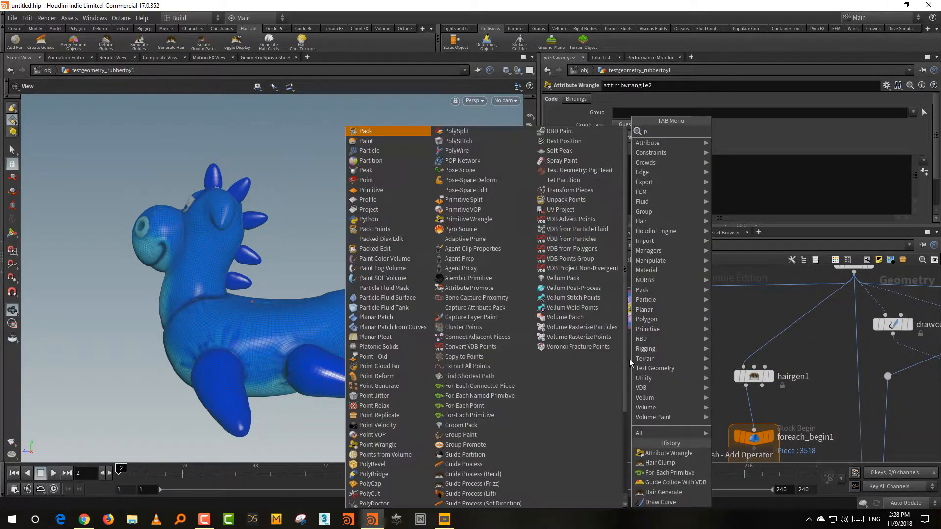
text(paint)
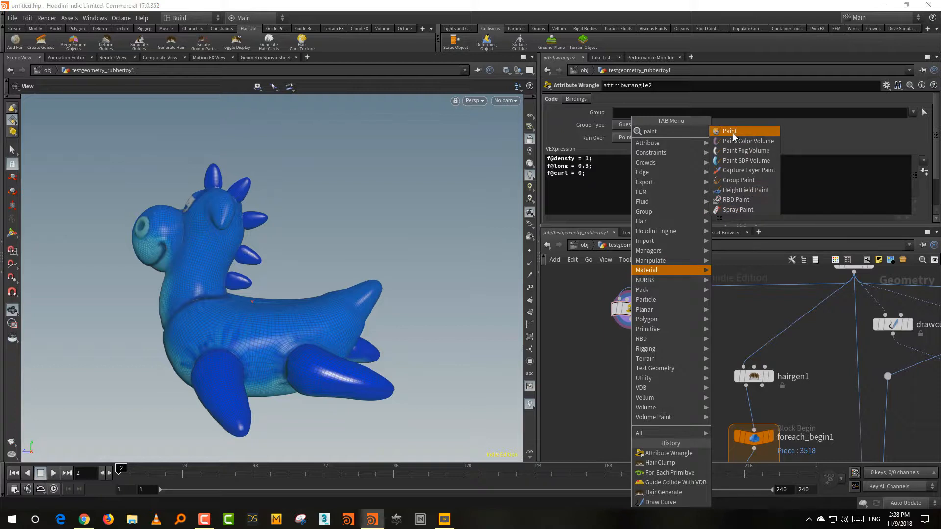
click(733, 132)
click(632, 393)
drag(631, 320, 632, 380)
click(647, 390)
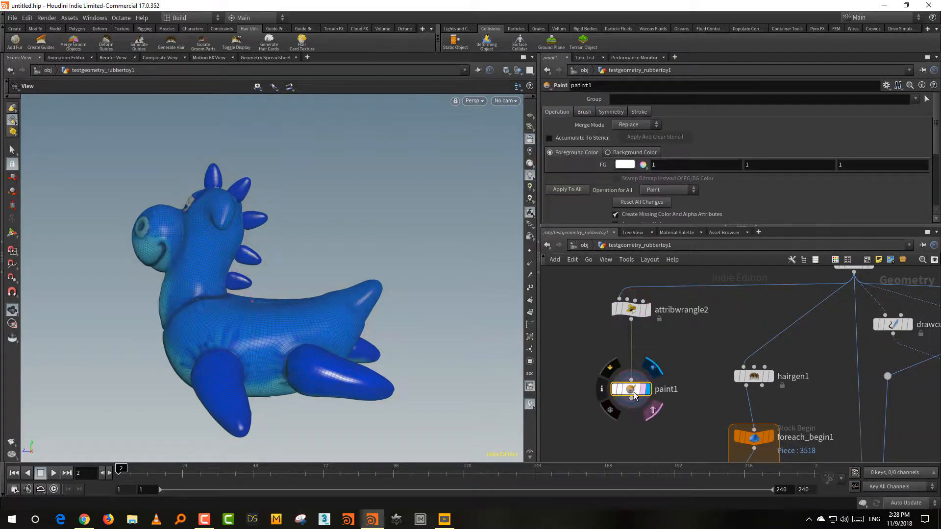
Enable Override Color on paint1 and set the overridden attribute to density
drag(604, 226, 604, 327)
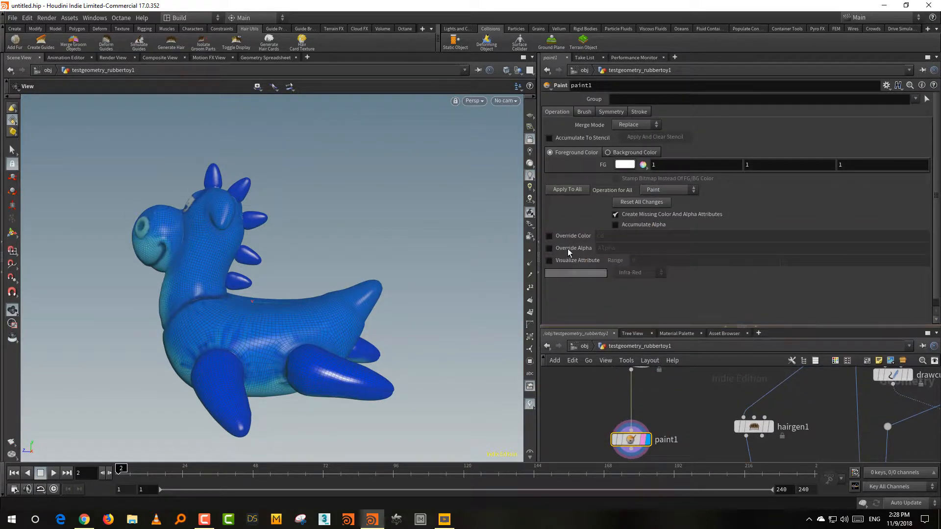
click(549, 236)
text(density)
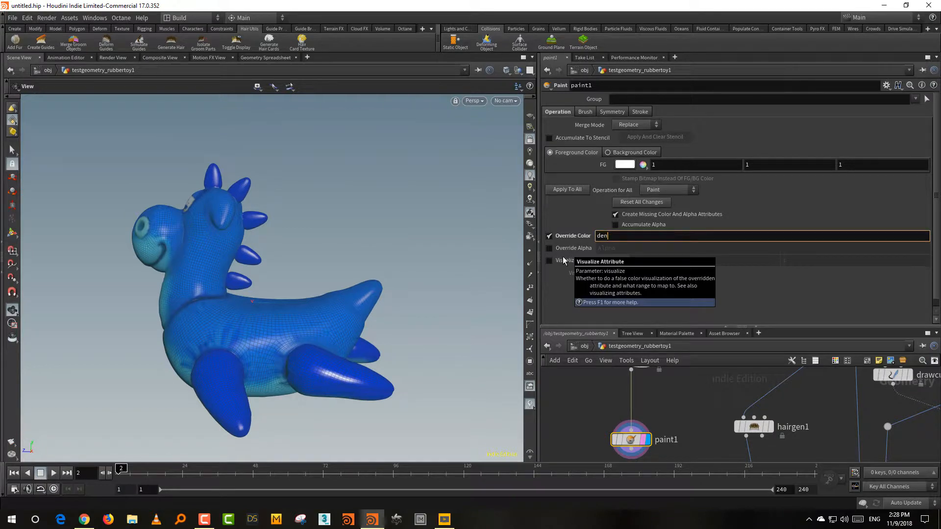
key(Return)
click(563, 257)
Turn off Add Shader on the testgeometry_rubbertoy1 node, then select paint1 again
drag(350, 300, 381, 244)
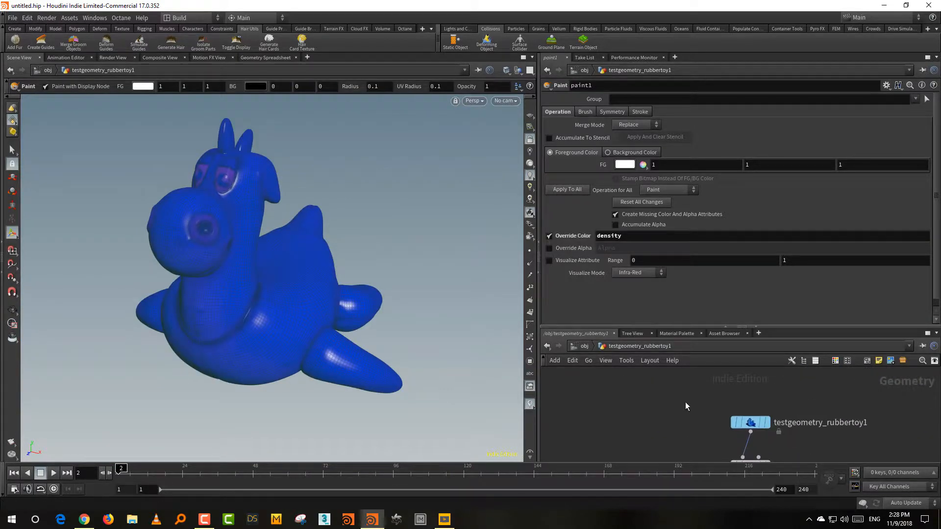
click(750, 423)
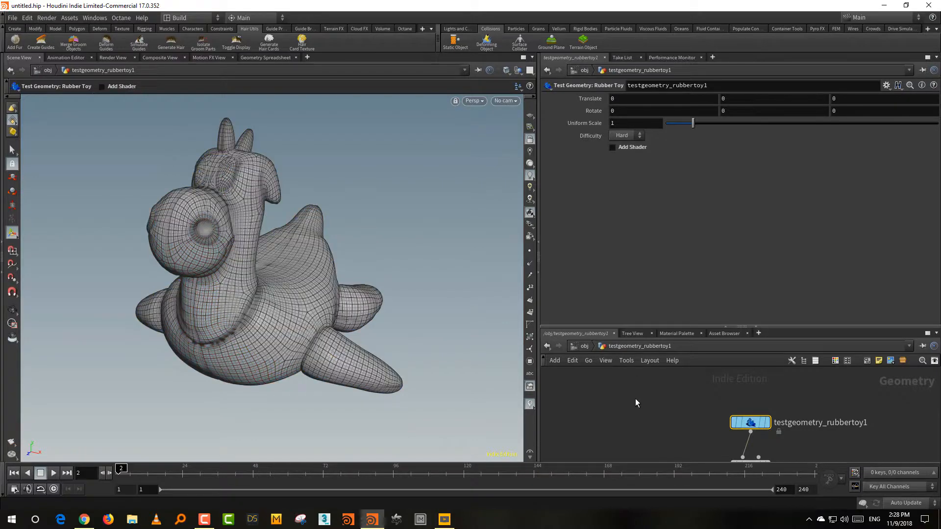
middle_drag(648, 377, 661, 265)
middle_drag(617, 437, 639, 401)
click(593, 422)
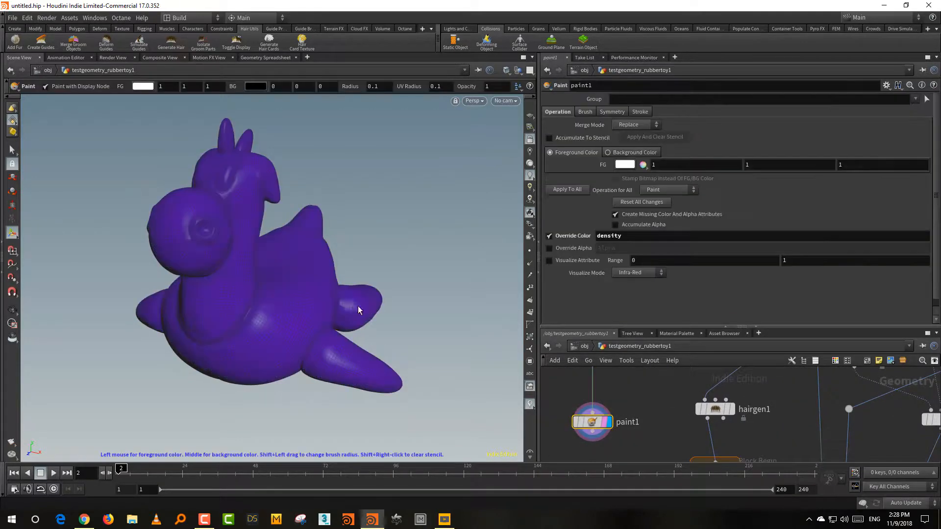
Set paint1's foreground color to black (0, 0, 0) and reduce the brush radius to about 0.071
alt+drag(296, 255, 340, 244)
middle_drag(641, 407, 645, 479)
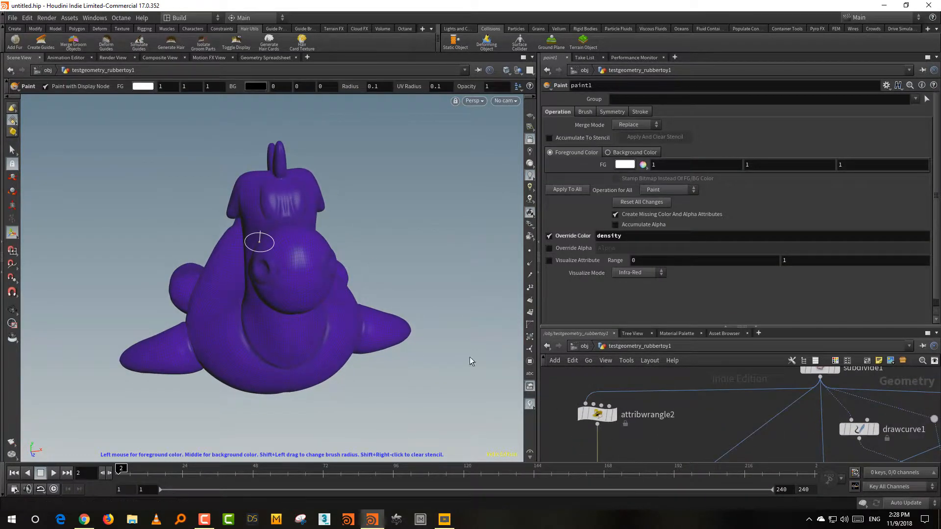
alt+right_drag(292, 187, 349, 204)
alt+middle_drag(315, 152, 305, 232)
alt+drag(305, 233, 361, 229)
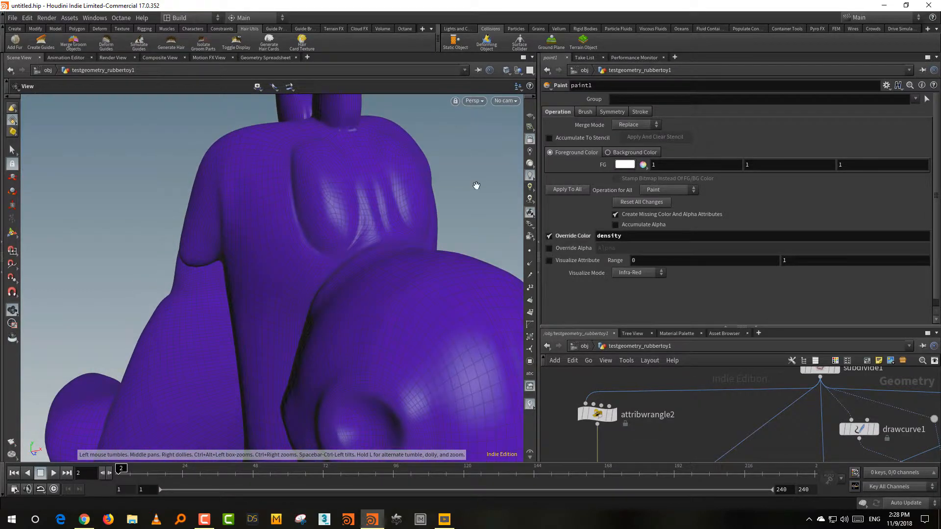
click(629, 165)
drag(746, 225, 639, 230)
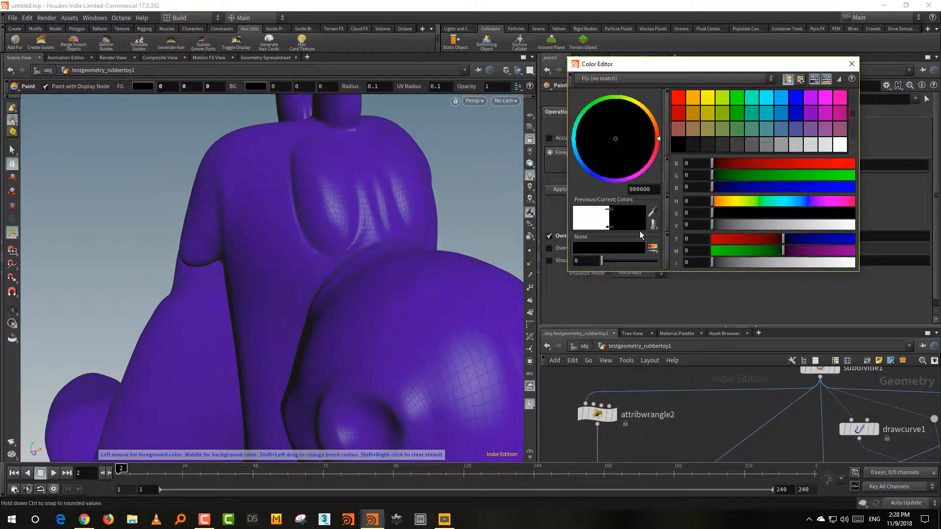
click(852, 64)
mouse_move(416, 262)
alt+mouse_down()
mouse_move(397, 235)
mouse_move(409, 269)
mouse_move(365, 284)
alt+mouse_up()
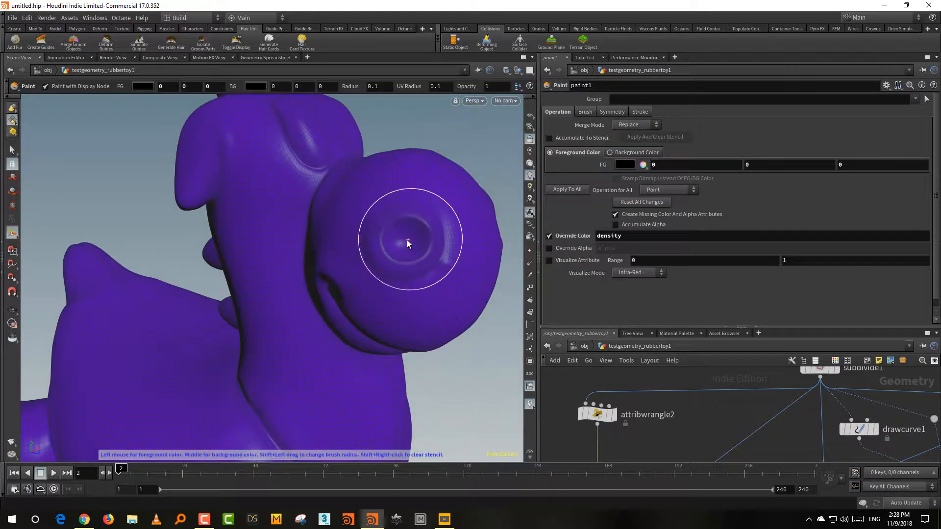
mouse_move(409, 240)
shift+mouse_down()
mouse_move(398, 244)
mouse_move(406, 236)
shift+mouse_up()
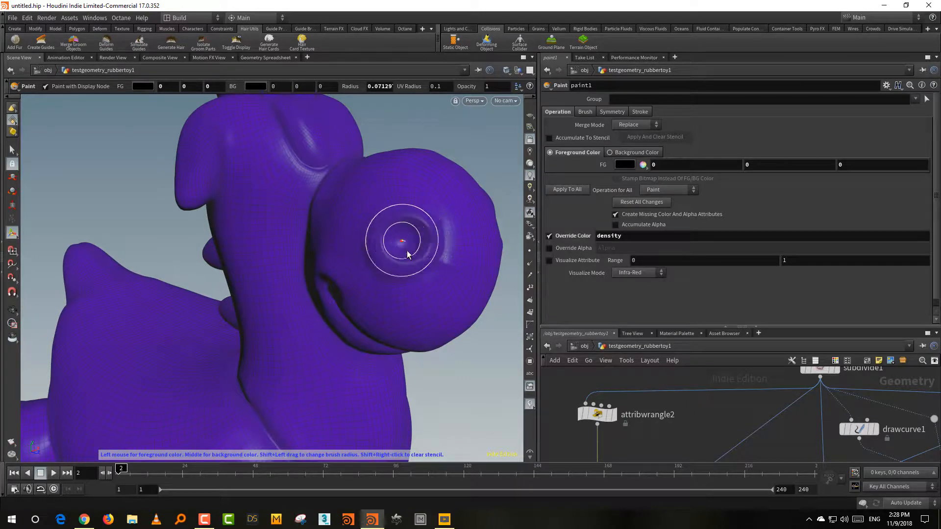
Correct the misspelled attribute name in attribwrangle2's first expression line to density and select paint1 again
middle_drag(692, 424, 682, 432)
click(587, 422)
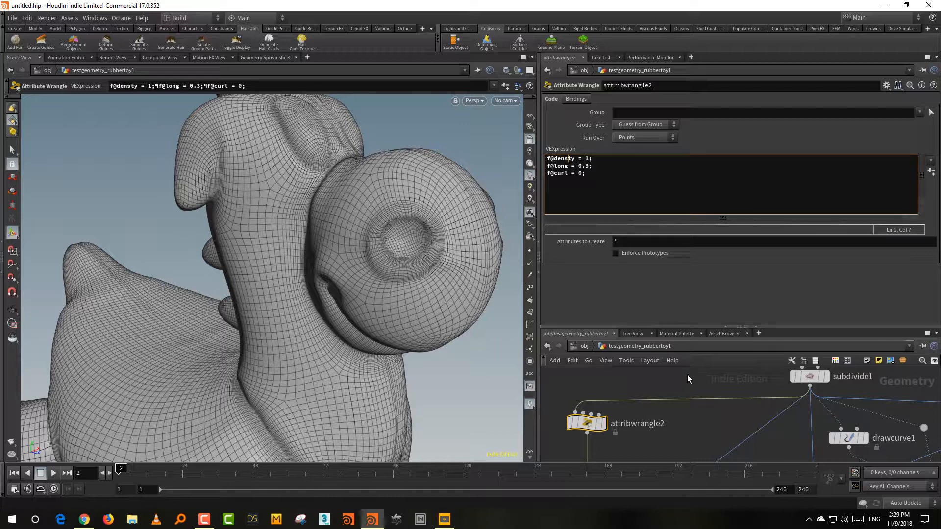
click(699, 421)
middle_drag(667, 444, 685, 342)
click(604, 399)
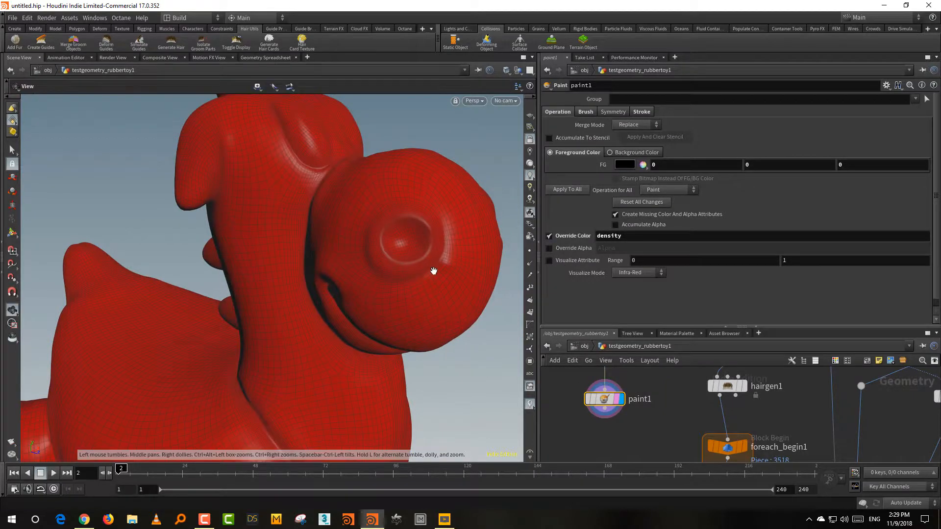
Undo the last brush stroke and paint zero density over both nostrils of the toy
mouse_move(430, 268)
alt+mouse_down()
mouse_move(384, 264)
mouse_move(386, 282)
mouse_move(381, 275)
alt+mouse_up()
key(ctrl+z)
alt+drag(452, 294, 262, 265)
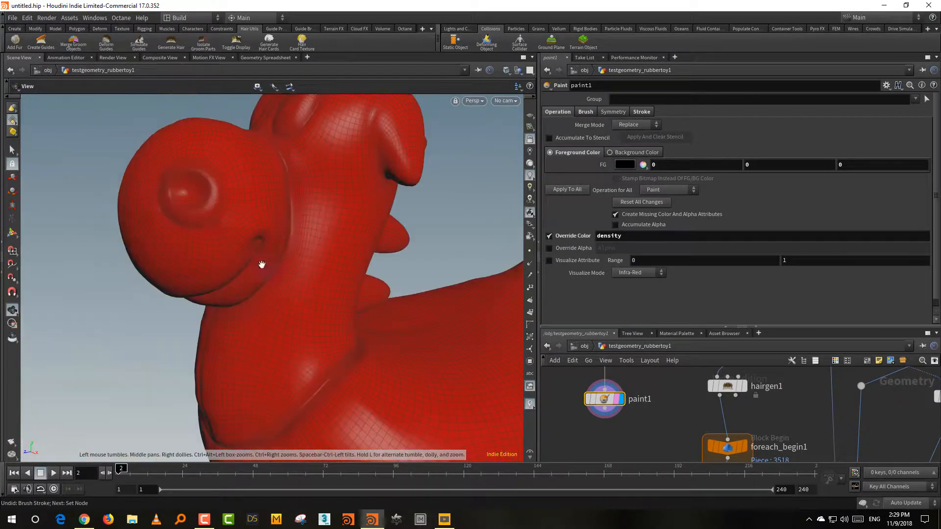
drag(192, 194, 191, 195)
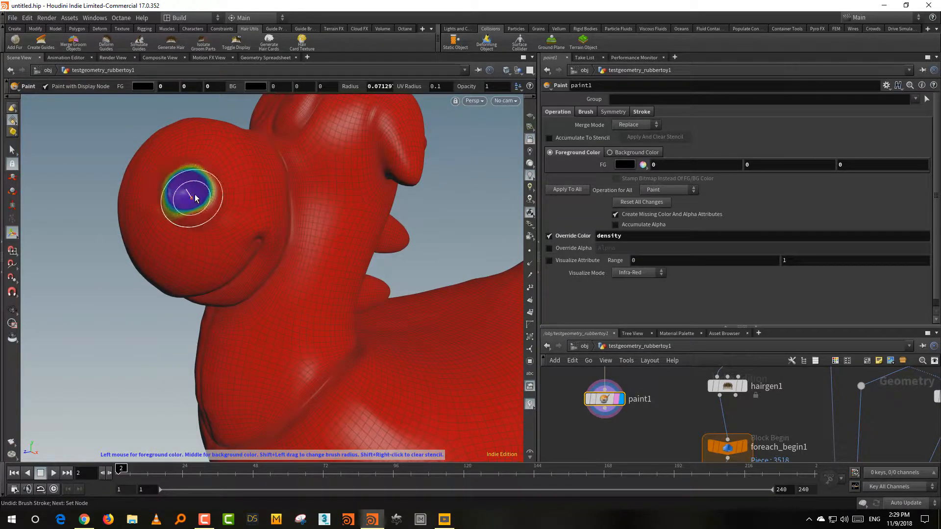
key(Escape)
Paint zero density over both eyes of the toy
mouse_move(262, 258)
mouse_down()
mouse_move(260, 207)
mouse_move(204, 246)
mouse_move(399, 245)
mouse_move(304, 176)
mouse_move(343, 230)
mouse_move(300, 301)
mouse_up()
key(Return)
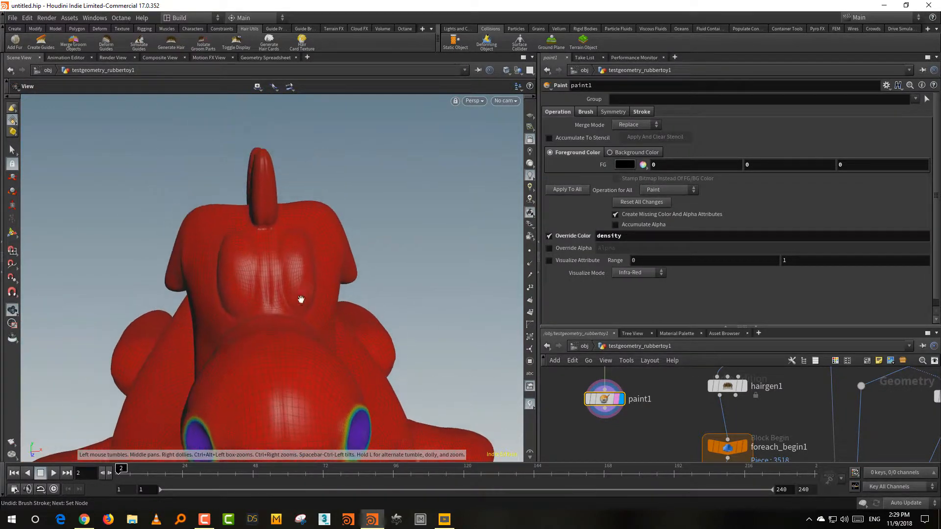
mouse_move(232, 246)
mouse_down()
mouse_move(250, 264)
mouse_move(239, 263)
mouse_move(236, 304)
mouse_move(223, 260)
mouse_move(275, 253)
mouse_up()
mouse_move(274, 252)
mouse_down()
mouse_move(294, 294)
mouse_move(299, 255)
mouse_up()
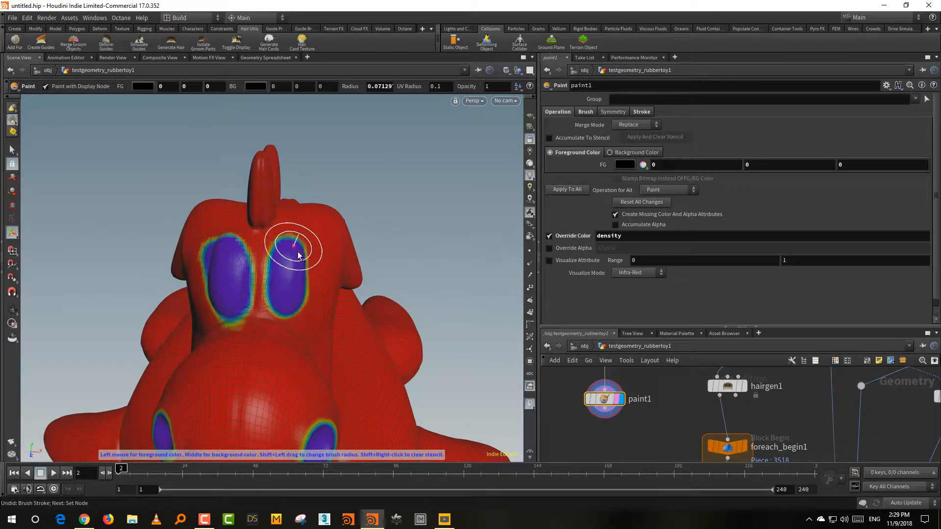
mouse_move(291, 307)
mouse_down()
mouse_move(273, 263)
mouse_move(287, 267)
mouse_move(273, 267)
mouse_move(289, 227)
mouse_move(348, 248)
mouse_move(402, 294)
mouse_move(485, 340)
mouse_move(441, 344)
mouse_move(399, 286)
mouse_move(326, 342)
mouse_move(381, 292)
mouse_move(363, 304)
mouse_move(360, 343)
mouse_move(321, 255)
mouse_move(304, 320)
mouse_up()
Switch the brush operation to Smooth and soften the painted density edges around the eyes and nostrils
alt+middle_drag(304, 320, 312, 334)
alt+right_drag(313, 333, 319, 343)
right_click(284, 273)
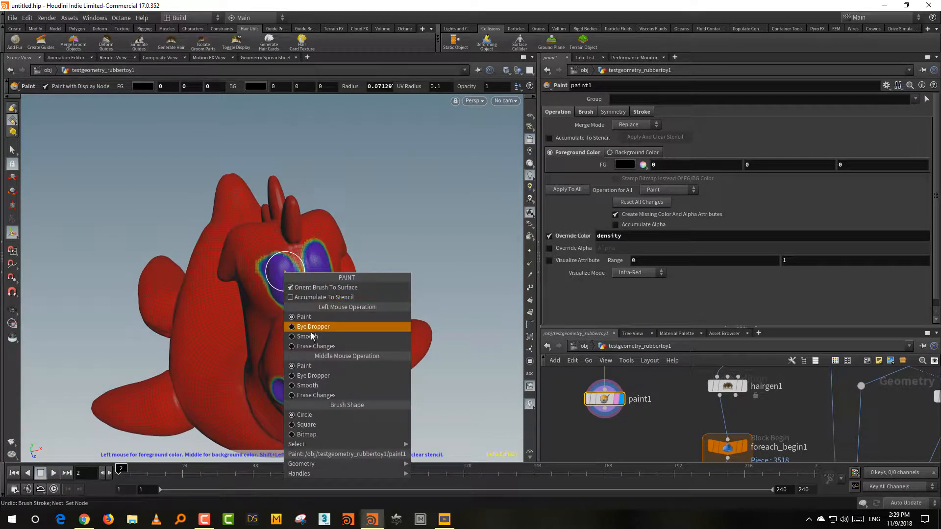
click(313, 337)
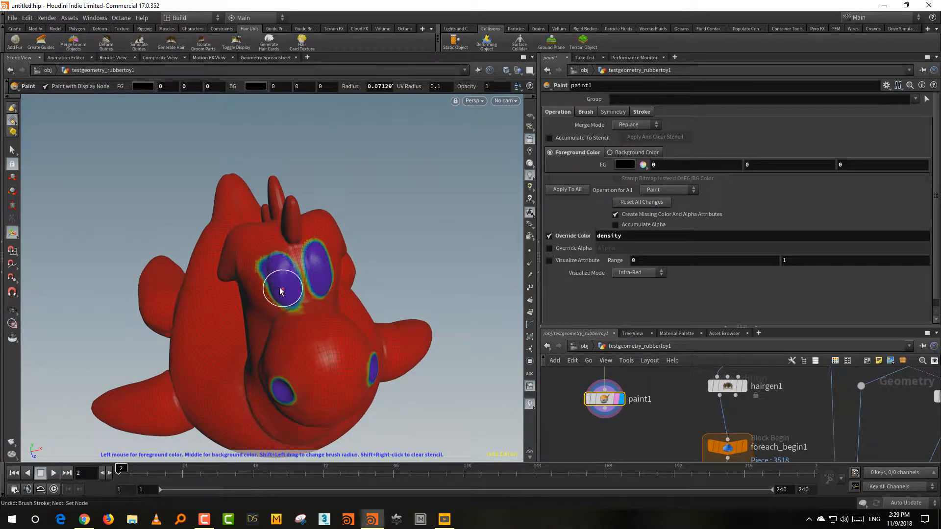
drag(280, 284, 263, 282)
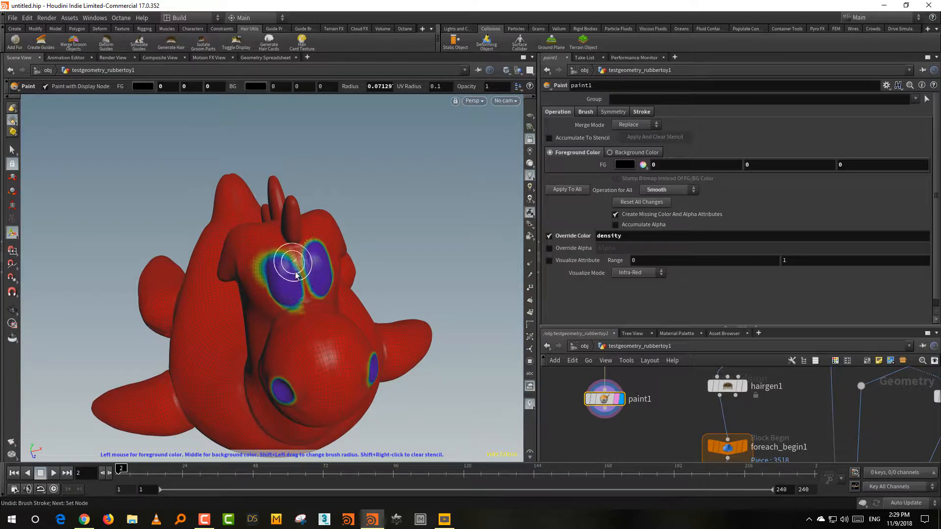
mouse_move(307, 315)
alt+mouse_down()
mouse_move(248, 263)
mouse_move(269, 273)
mouse_move(269, 235)
mouse_move(496, 334)
alt+mouse_up()
Add a second Paint node wired below paint1 and rename paint1 to paint_density
middle_drag(635, 384, 630, 358)
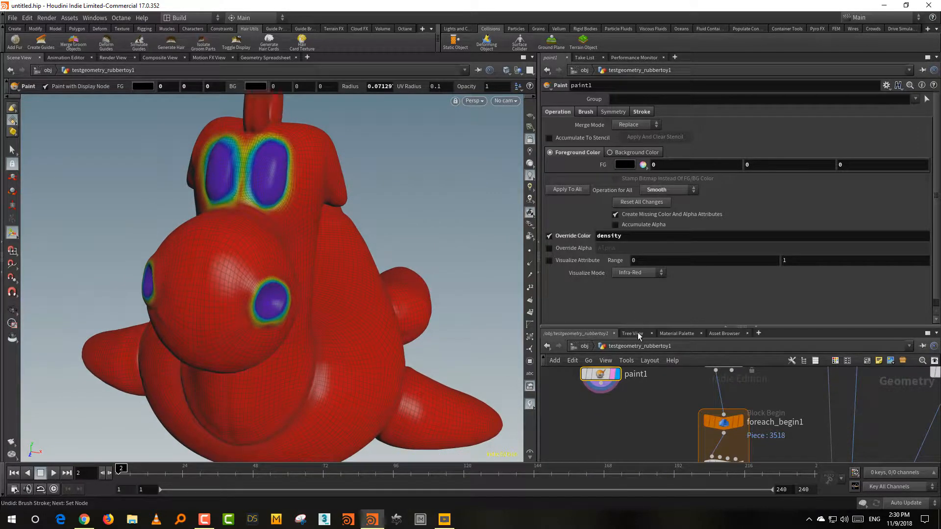
drag(638, 326, 633, 231)
key(Tab)
text(p)
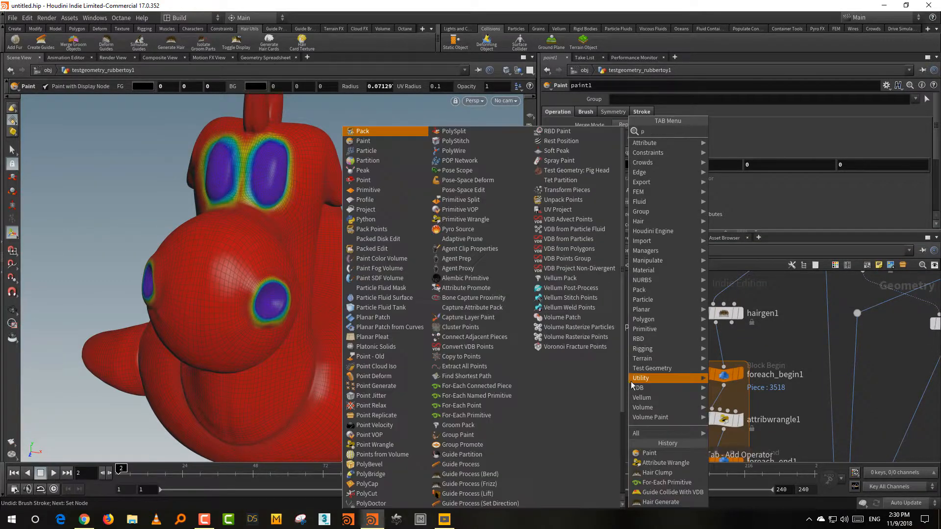
text(ai)
key(Return)
key(Return)
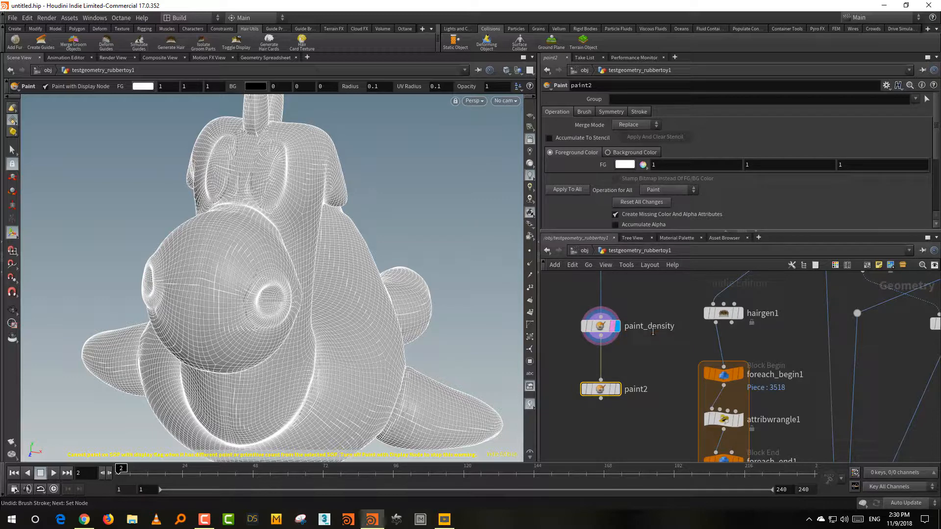
Rename the paint2 node to paint_length and display it
double_click(645, 392)
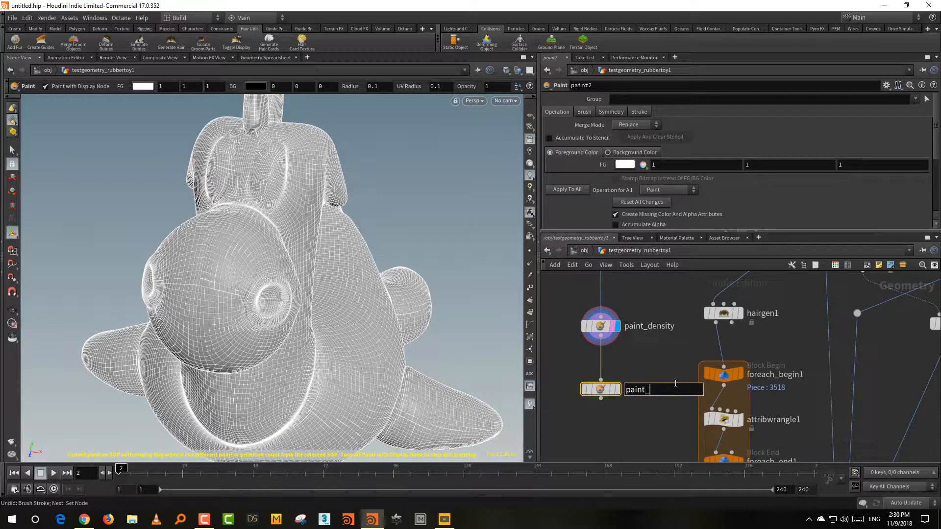
text(_length)
key(Return)
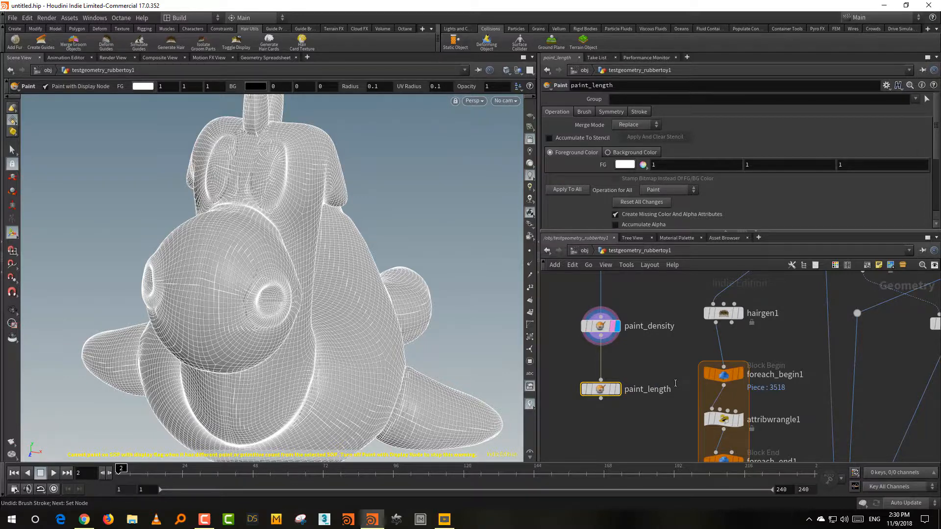
click(617, 389)
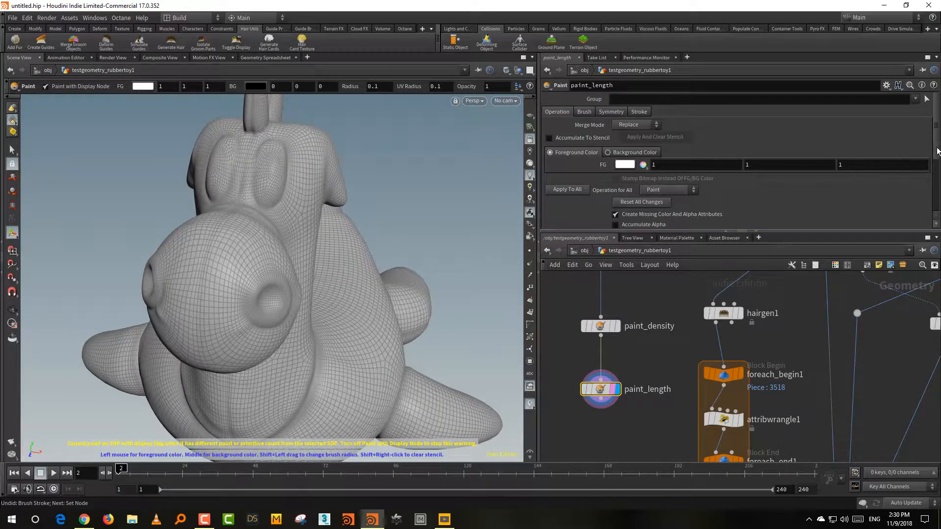
Enable Override Color on paint_length and set the overridden attribute to long
scroll(767, 191, down, 5)
click(549, 134)
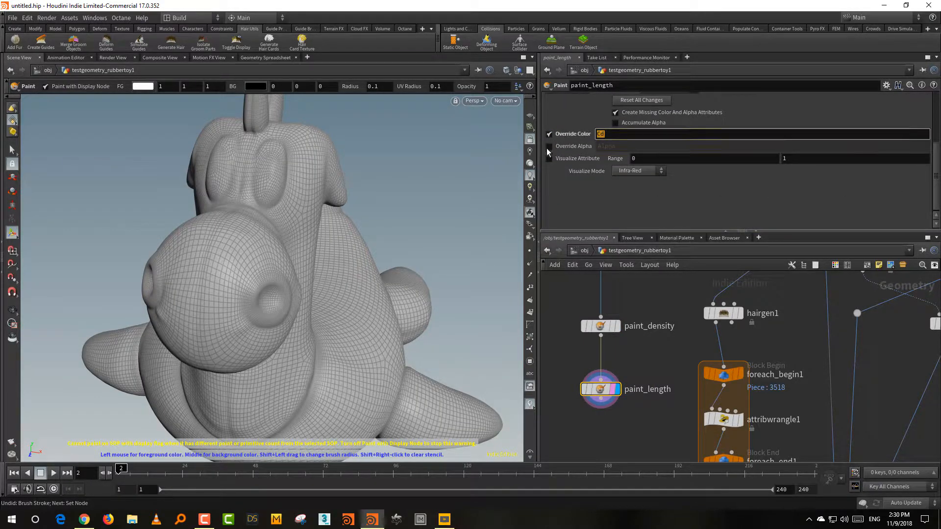
text(long)
key(Return)
scroll(937, 169, up, 5)
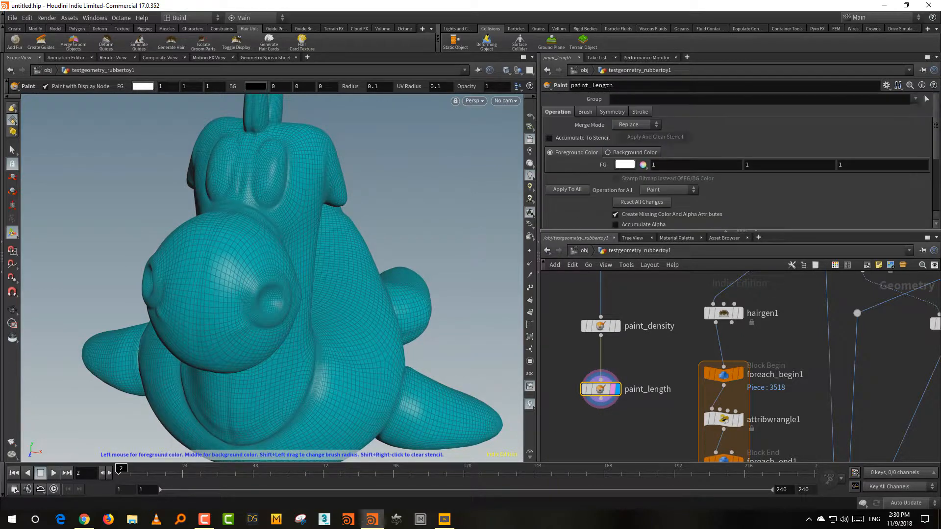
Paint the long attribute with the white foreground color on the spikes along the toy's head and back
click(642, 165)
key(Escape)
mouse_move(427, 319)
mouse_down()
mouse_move(343, 313)
mouse_move(300, 384)
mouse_move(352, 331)
mouse_move(310, 272)
mouse_up()
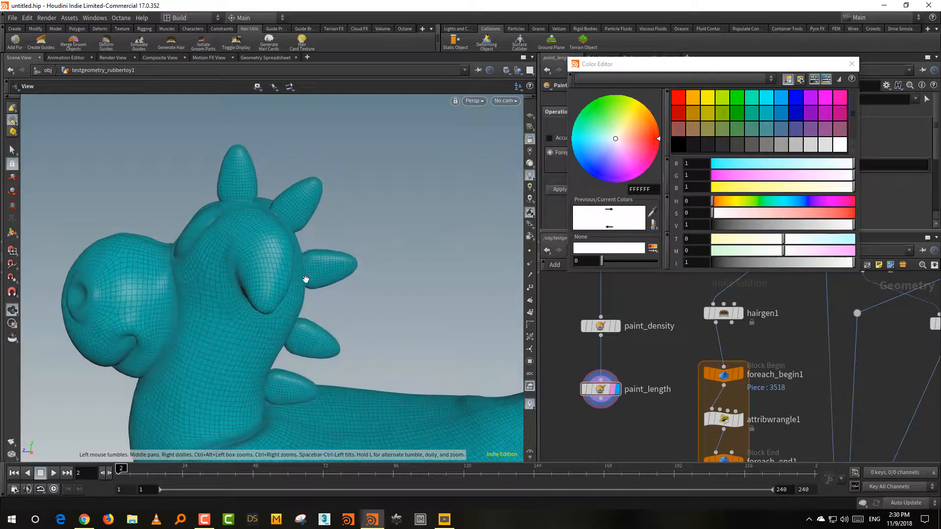
key(Return)
mouse_move(263, 176)
shift+mouse_down()
mouse_move(258, 184)
mouse_move(235, 163)
mouse_move(231, 183)
shift+mouse_up()
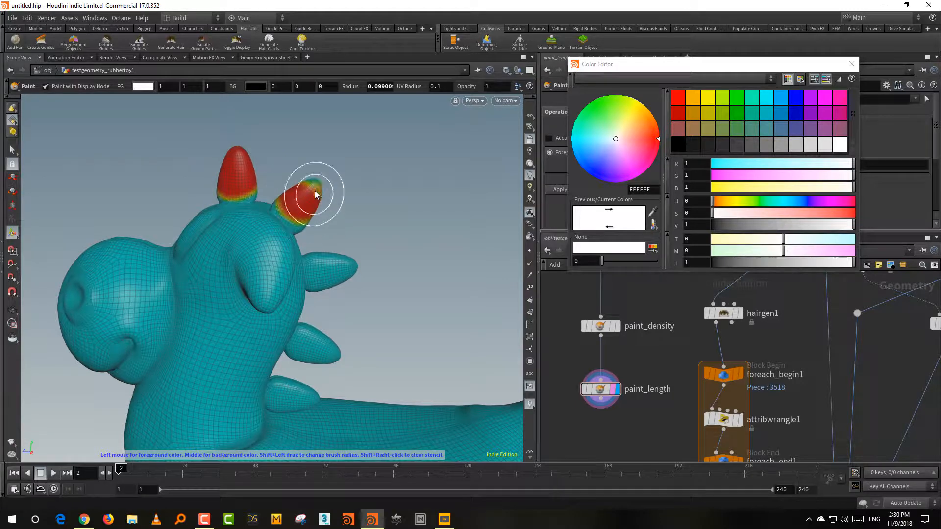
drag(318, 272, 348, 267)
alt+middle_drag(338, 274, 343, 236)
drag(333, 309, 306, 367)
Cover the remaining areas of the head and back spikes and paint the toy's ear at full length value
alt+drag(314, 255, 441, 235)
drag(389, 156, 382, 184)
drag(333, 189, 314, 255)
drag(320, 312, 333, 365)
mouse_move(338, 245)
alt+mouse_down()
mouse_move(374, 235)
mouse_move(375, 255)
alt+mouse_up()
alt+drag(375, 238, 518, 235)
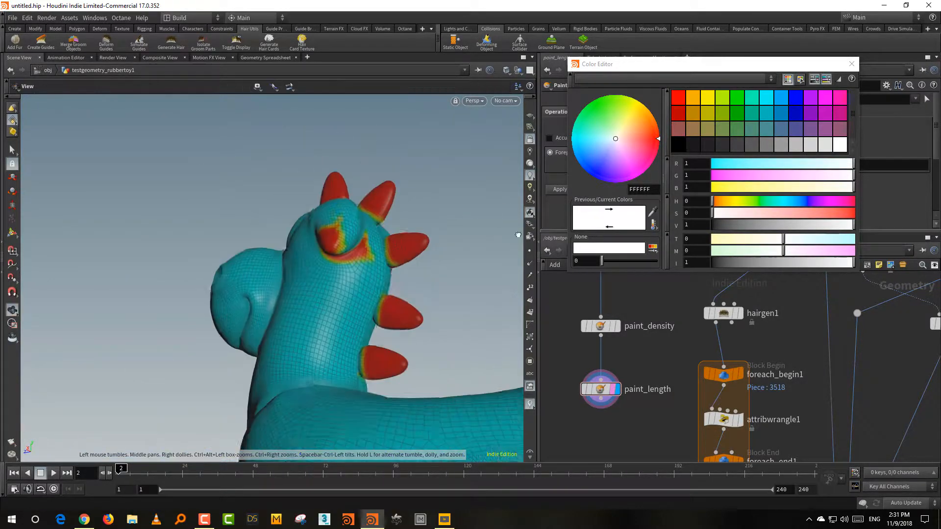
Paint the toy's tail and flippers with the white foreground color
mouse_move(334, 241)
mouse_down()
mouse_move(338, 260)
mouse_move(251, 262)
mouse_move(275, 162)
mouse_up()
drag(421, 162, 466, 181)
drag(392, 279, 416, 333)
mouse_move(250, 235)
mouse_down()
mouse_move(224, 245)
mouse_move(294, 313)
mouse_up()
mouse_move(411, 339)
mouse_down()
mouse_move(398, 375)
mouse_move(343, 363)
mouse_up()
drag(446, 267, 469, 321)
mouse_move(470, 321)
alt+mouse_down()
mouse_move(510, 378)
mouse_move(307, 303)
mouse_move(384, 201)
mouse_move(373, 230)
alt+mouse_up()
mouse_move(372, 230)
alt+mouse_down()
mouse_move(360, 346)
mouse_move(382, 346)
alt+mouse_up()
Soften the painted length borders at the base of the flippers and tail with a larger brush
drag(357, 349, 333, 357)
drag(237, 345, 240, 350)
mouse_move(240, 351)
alt+mouse_down()
mouse_move(416, 314)
mouse_move(490, 338)
alt+mouse_up()
drag(409, 390, 437, 393)
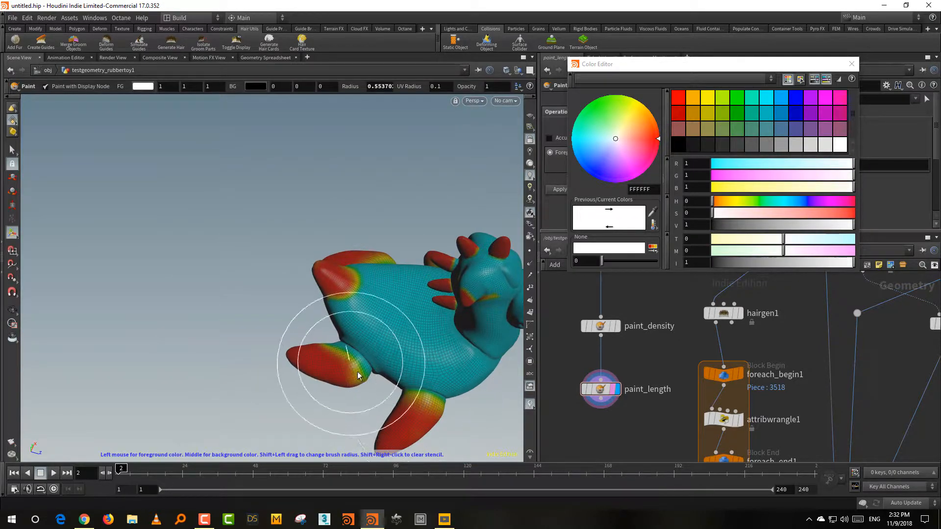
drag(362, 372, 352, 370)
alt+drag(371, 339, 323, 338)
alt+right_drag(324, 338, 407, 319)
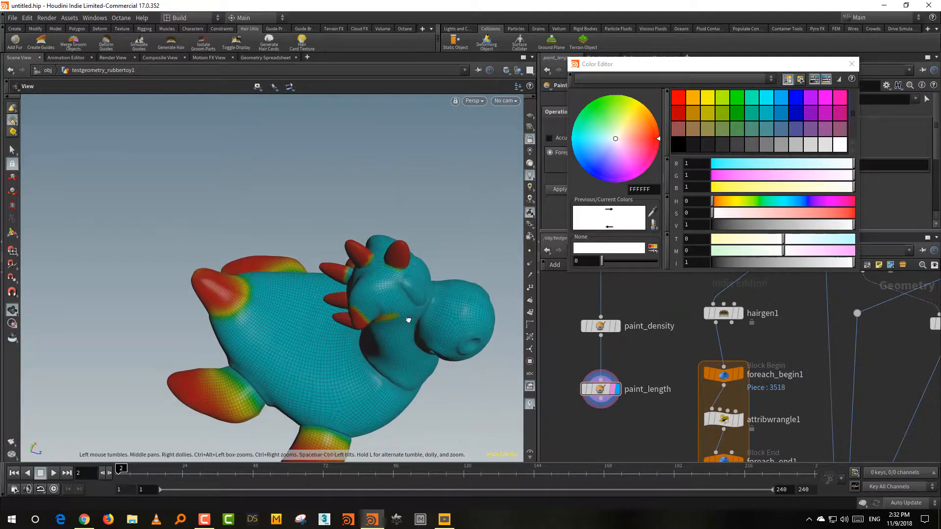
alt+drag(407, 319, 422, 257)
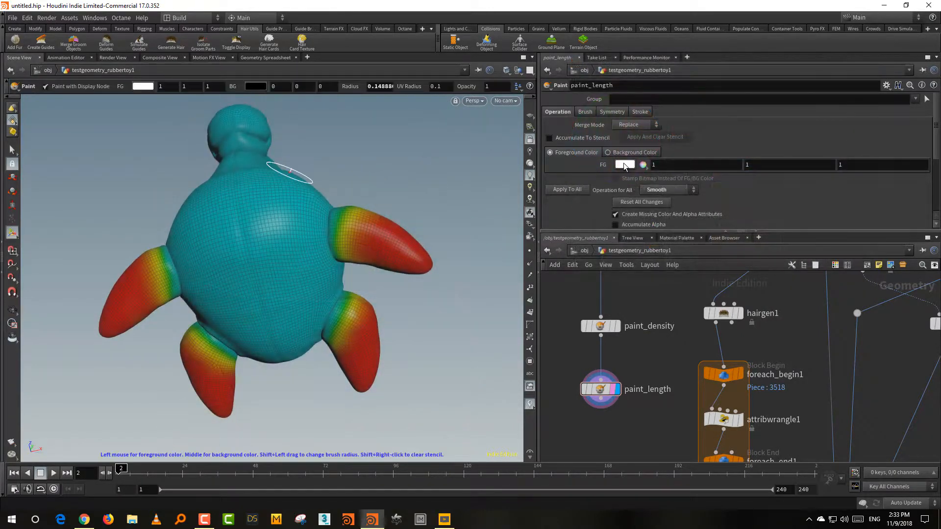
Darken the foreground color to 0.062 and paint short hair length over the toy's underside
click(625, 165)
drag(725, 224, 720, 224)
click(851, 64)
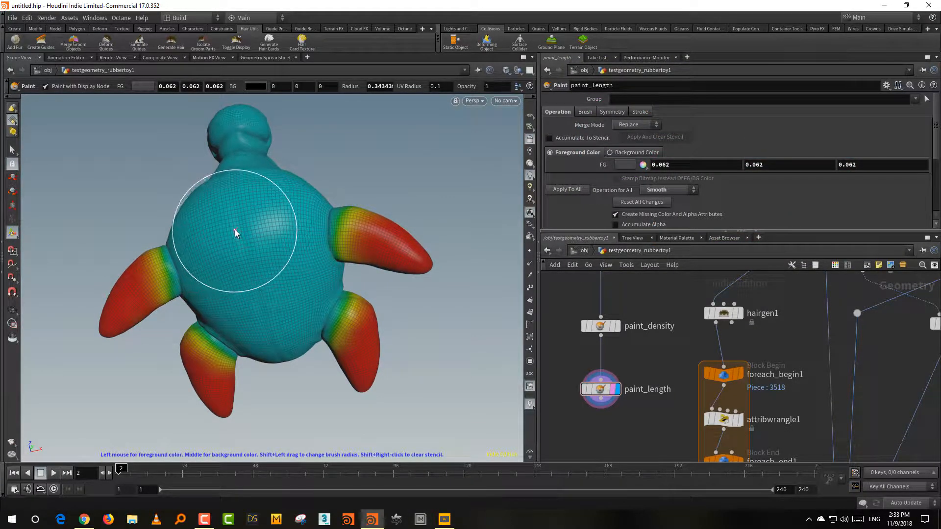
mouse_move(270, 252)
mouse_down()
mouse_move(288, 312)
mouse_move(242, 252)
mouse_move(294, 302)
mouse_move(239, 245)
mouse_up()
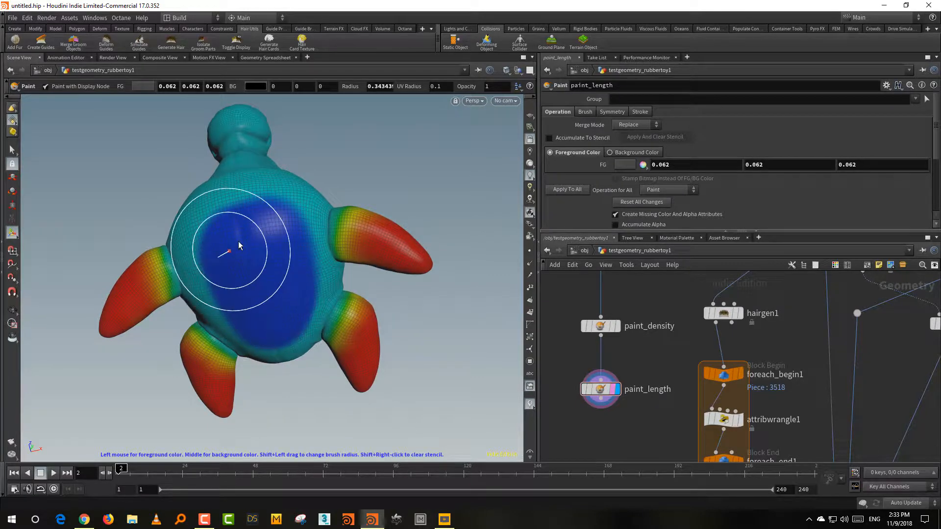
Switch the brush operation to Smooth and soften the edges of the short-length area on the underside
right_click(284, 268)
click(313, 329)
mouse_move(290, 224)
mouse_down()
mouse_move(215, 256)
mouse_move(259, 342)
mouse_move(297, 274)
mouse_move(228, 224)
mouse_move(212, 316)
mouse_up()
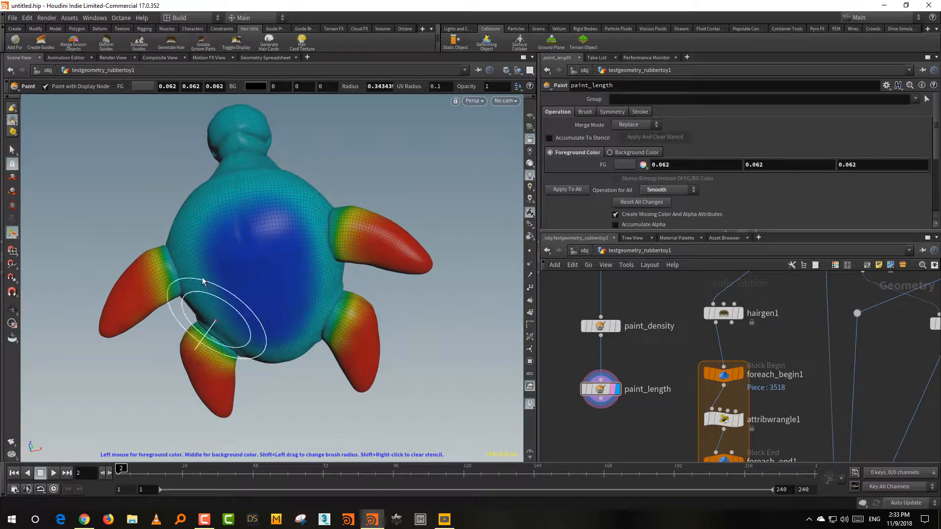
mouse_move(336, 298)
alt+mouse_down()
mouse_move(290, 431)
mouse_move(100, 432)
alt+mouse_up()
middle_drag(648, 390, 654, 343)
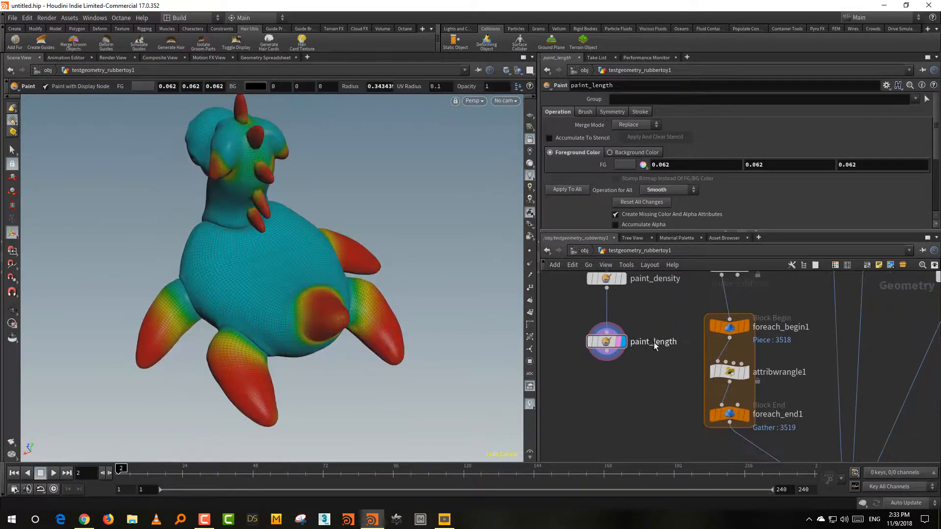
key(Tab)
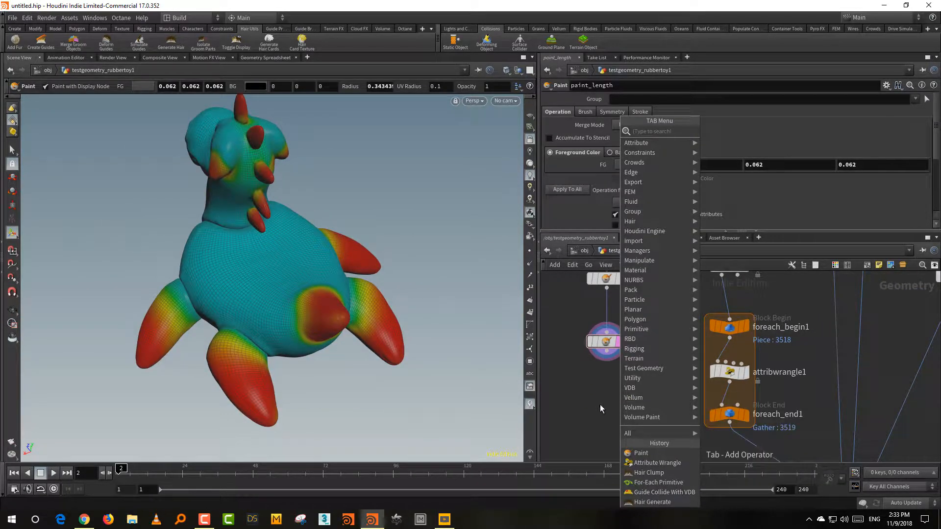
text(paint)
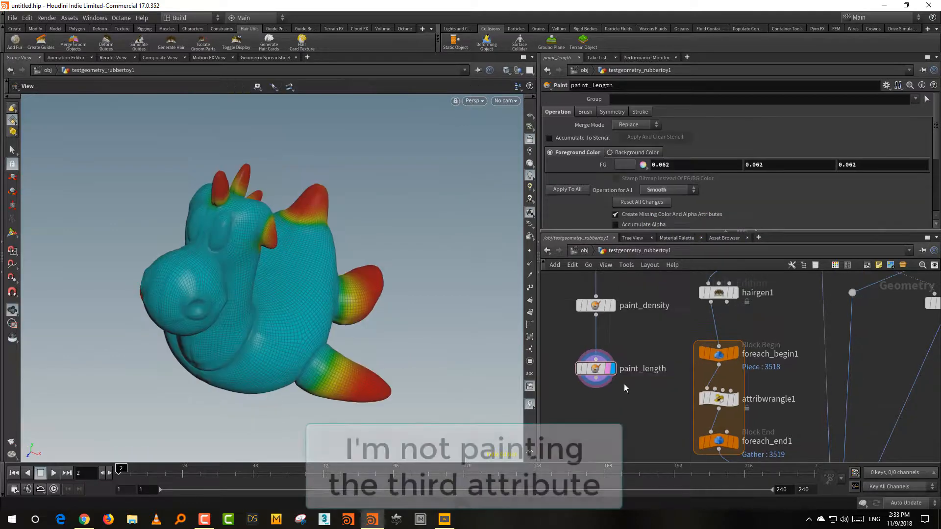
Select all the grooming nodes from hairgen1 downward and move them lower, clear of the paint branch
scroll(635, 371, down, 3)
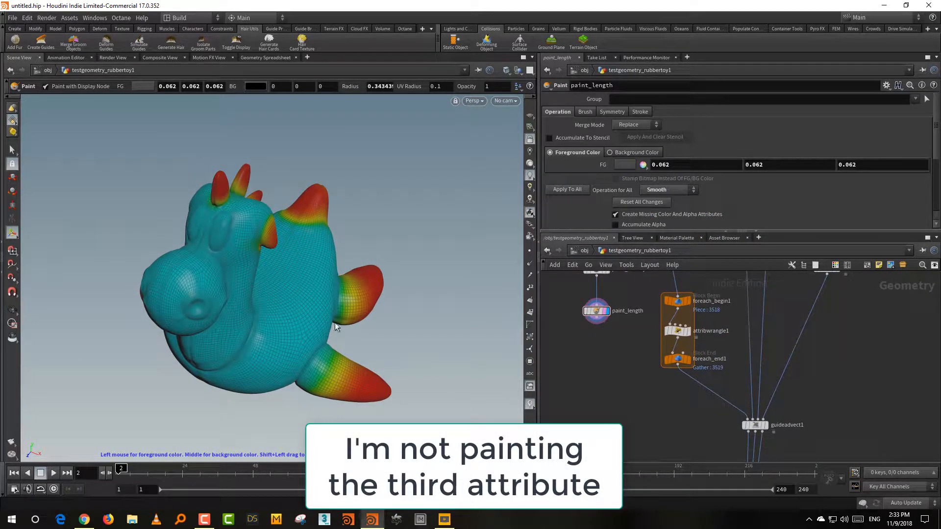
alt+drag(305, 358, 374, 338)
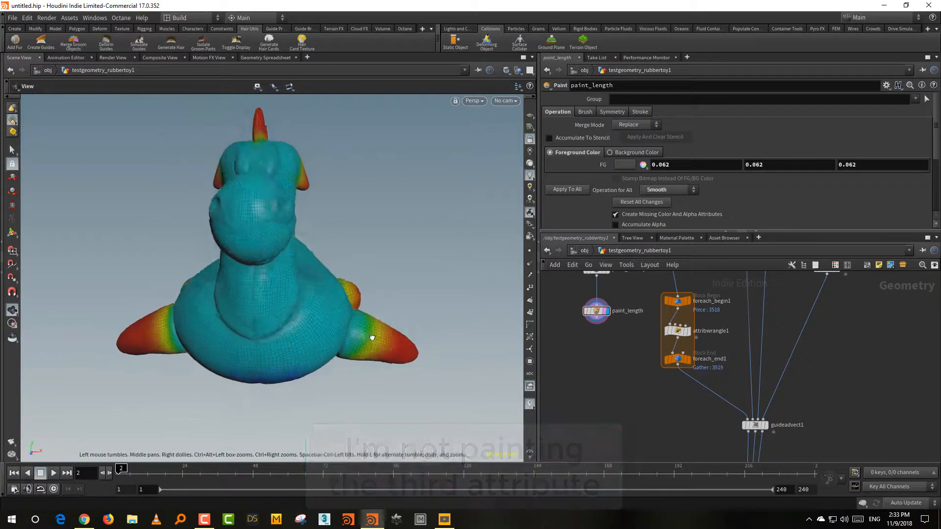
middle_drag(629, 433, 628, 399)
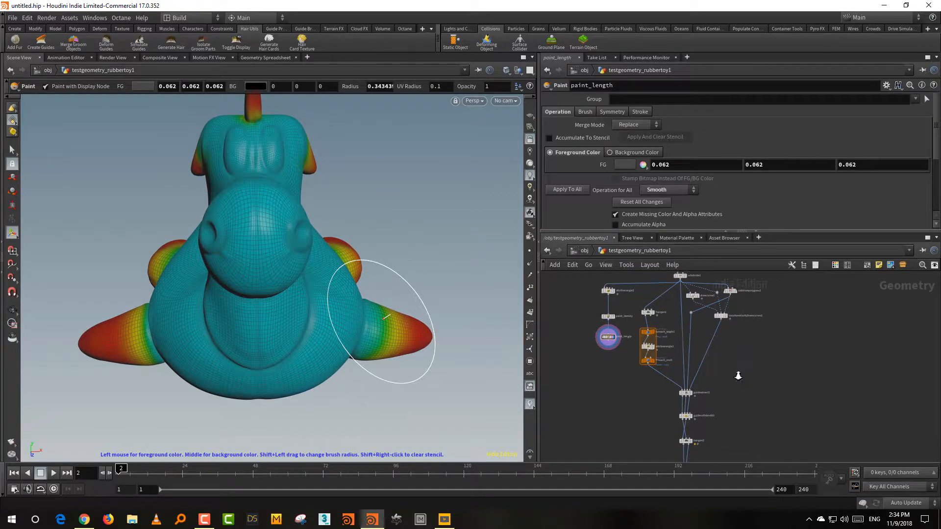
scroll(740, 372, down, 3)
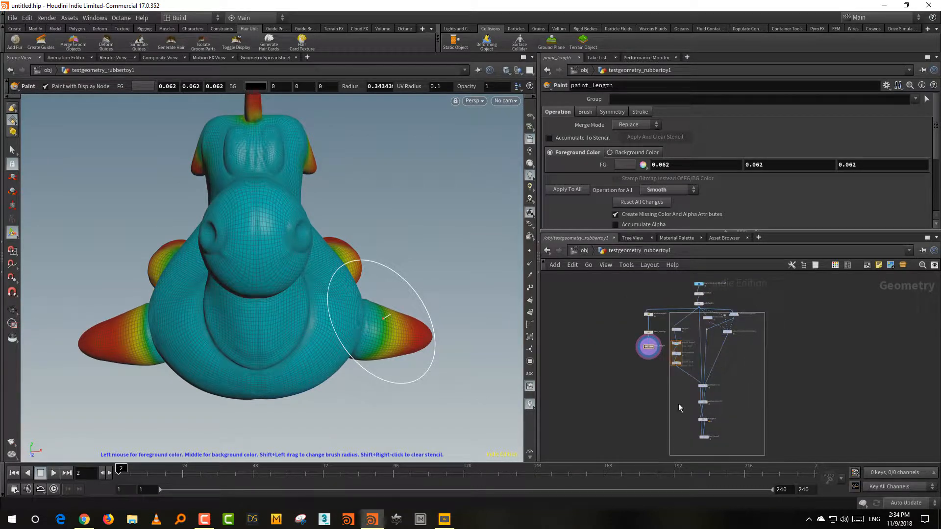
drag(679, 403, 670, 455)
drag(680, 363, 676, 414)
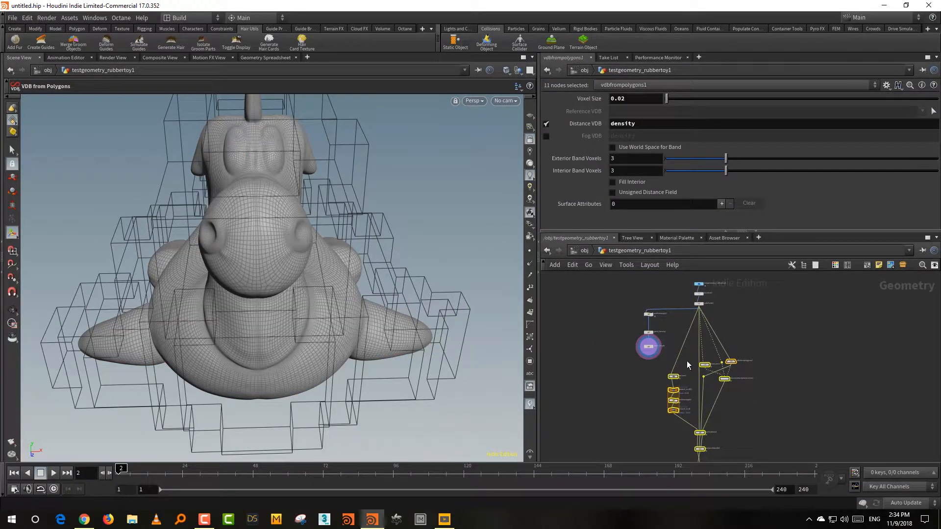
Select drawcurve1, vdbfrompolygons1 and volumevelocityfromcurves1 and reposition them farther from the hairgen1 branch
scroll(687, 361, up, 4)
click(746, 360)
drag(824, 379, 723, 433)
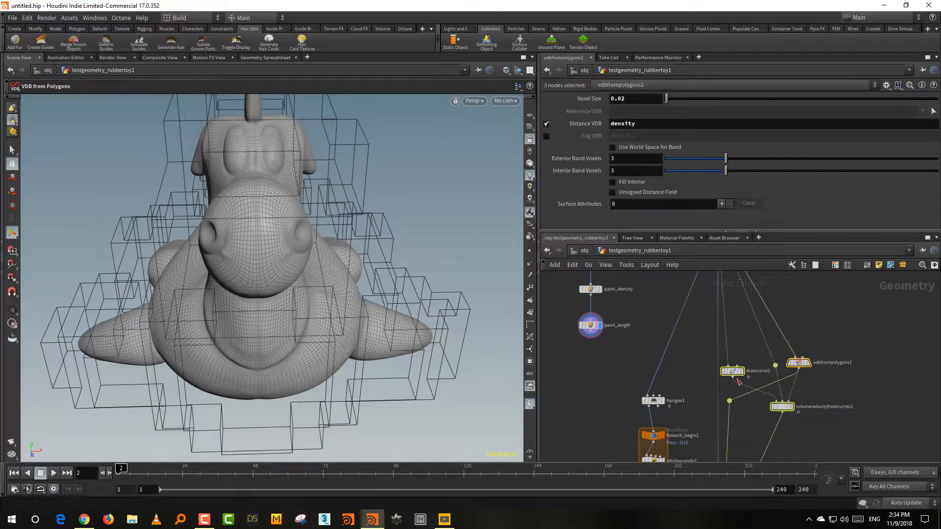
drag(736, 373, 752, 362)
click(701, 349)
Wire paint_length into the first input of hairgen1 and display hairgen1
middle_drag(591, 333, 602, 352)
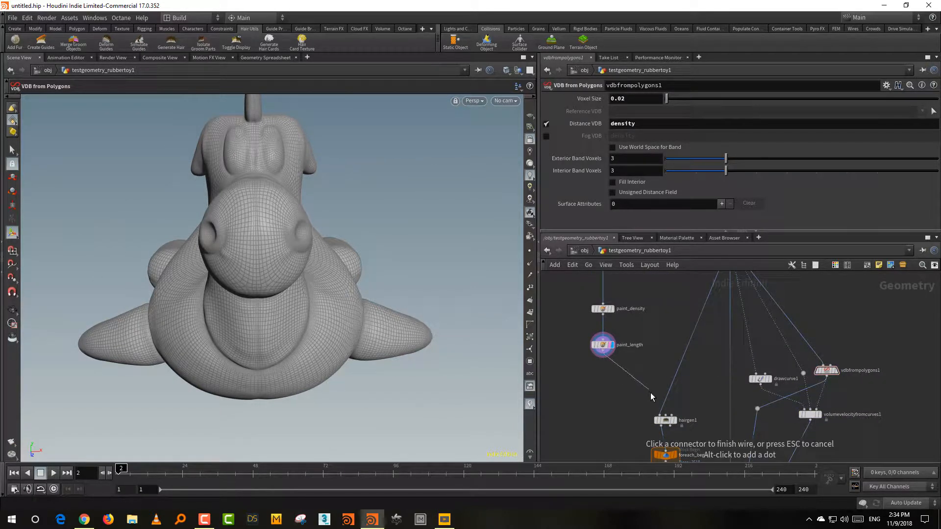
key(Escape)
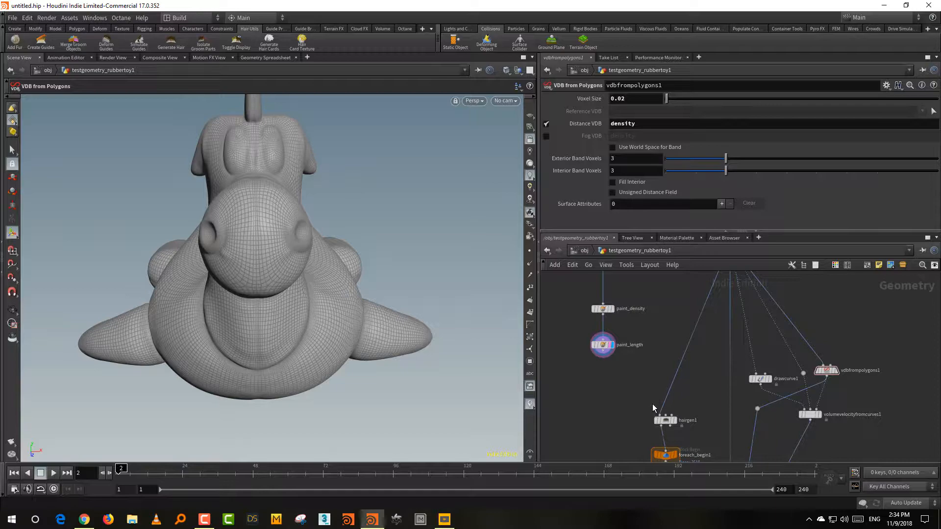
click(604, 354)
scroll(683, 392, up, 3)
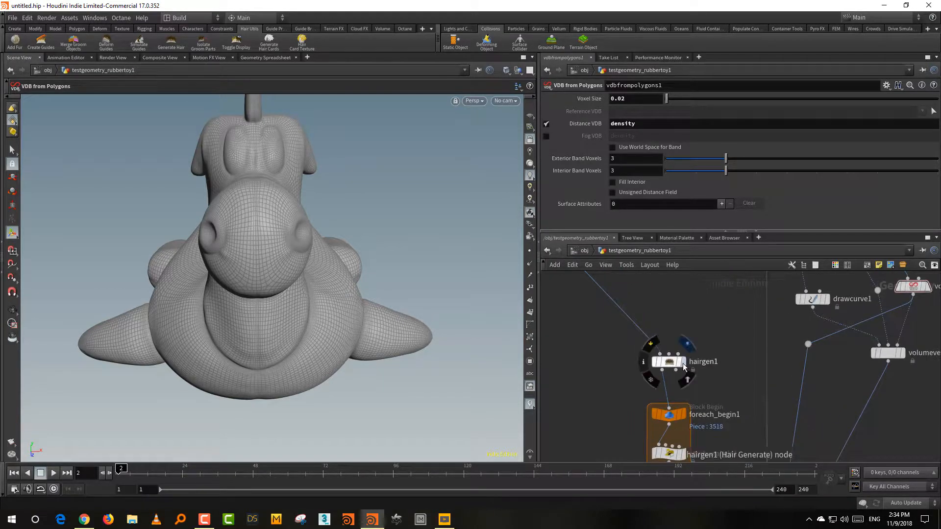
click(677, 363)
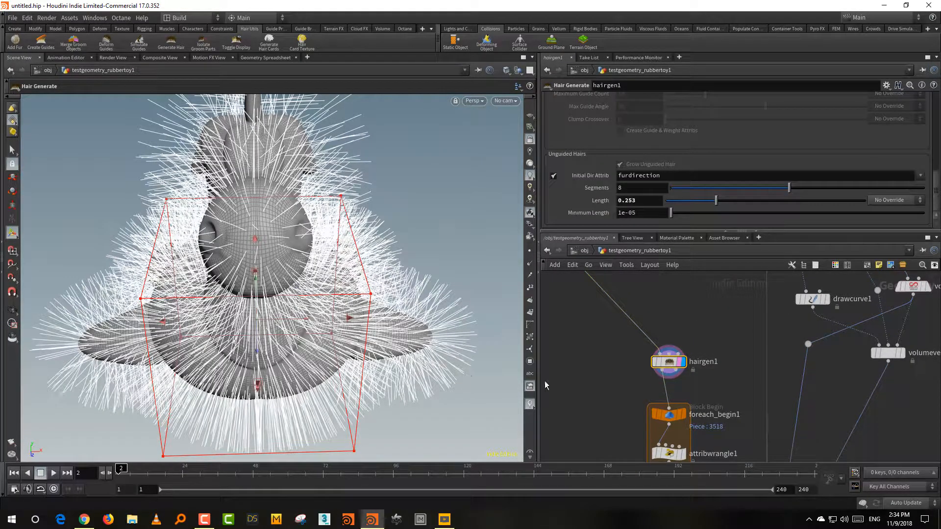
Set the Density override on hairgen1 to Skin Attribute, using the density attribute
alt+drag(470, 385, 353, 370)
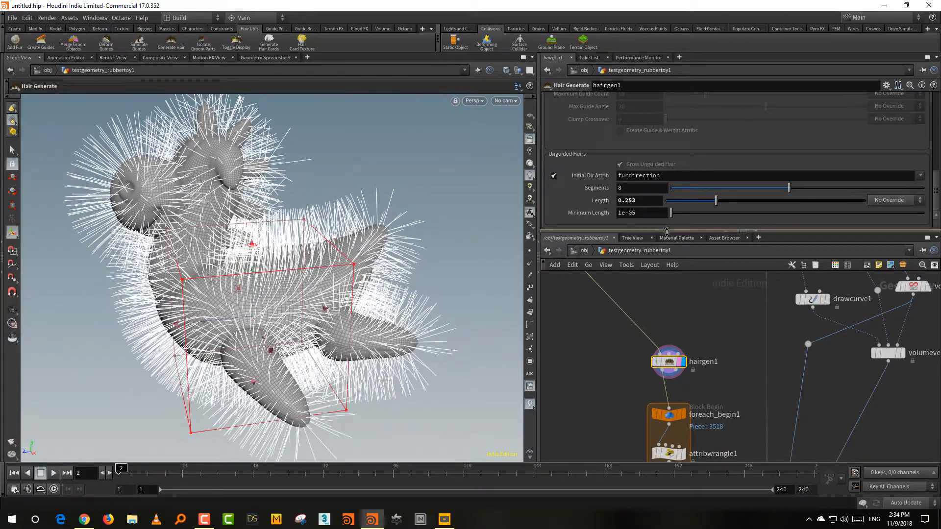
drag(667, 231, 666, 277)
scroll(931, 196, up, 10)
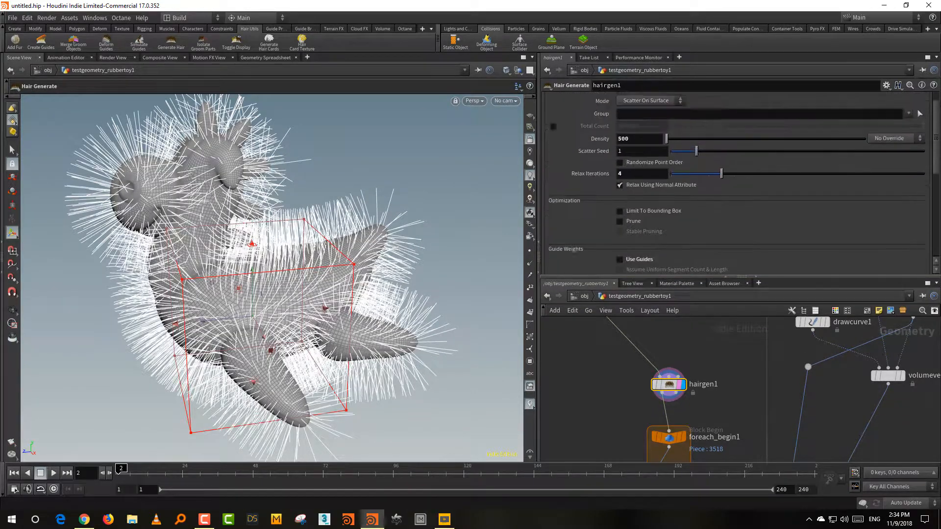
scroll(735, 176, up, 1)
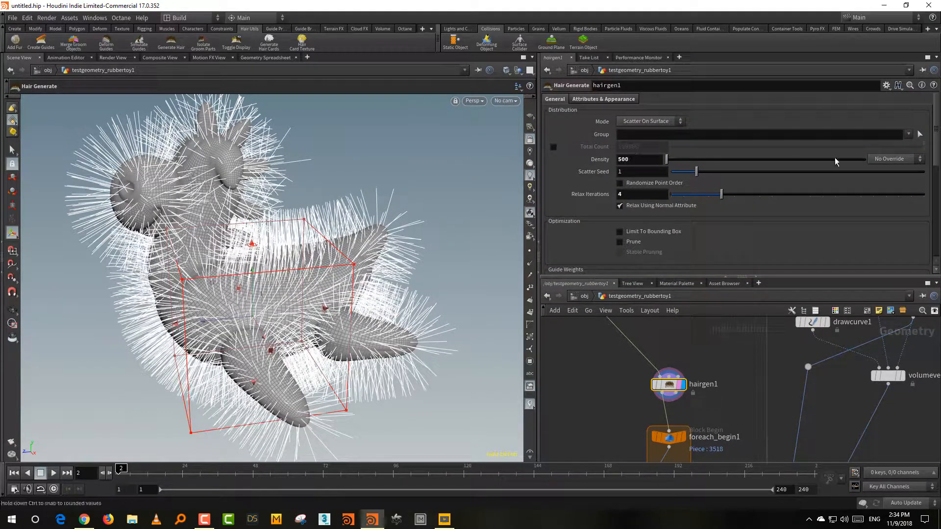
click(889, 180)
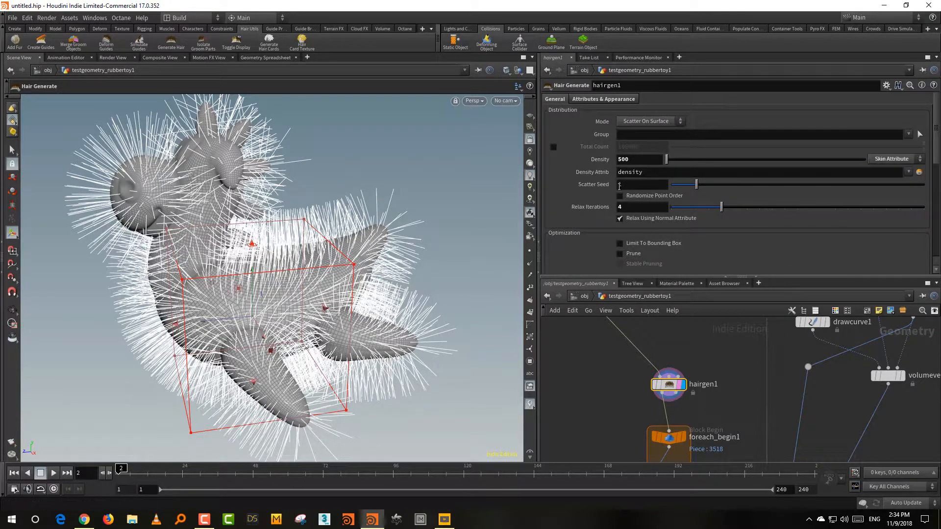
key(Escape)
drag(379, 279, 234, 235)
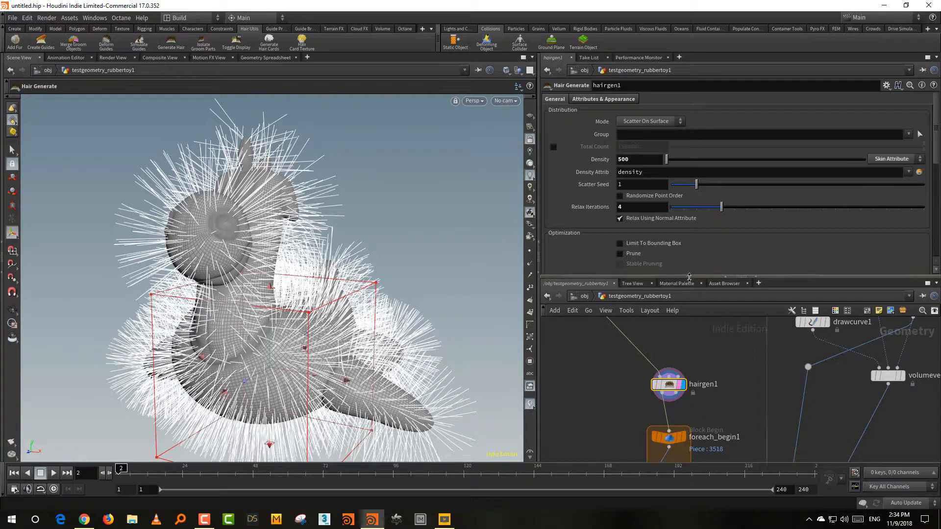
Select the attribute wrangle and both paint nodes, and turn on the display of hairgen2
drag(692, 277, 701, 250)
middle_drag(667, 296, 674, 376)
scroll(674, 376, down, 4)
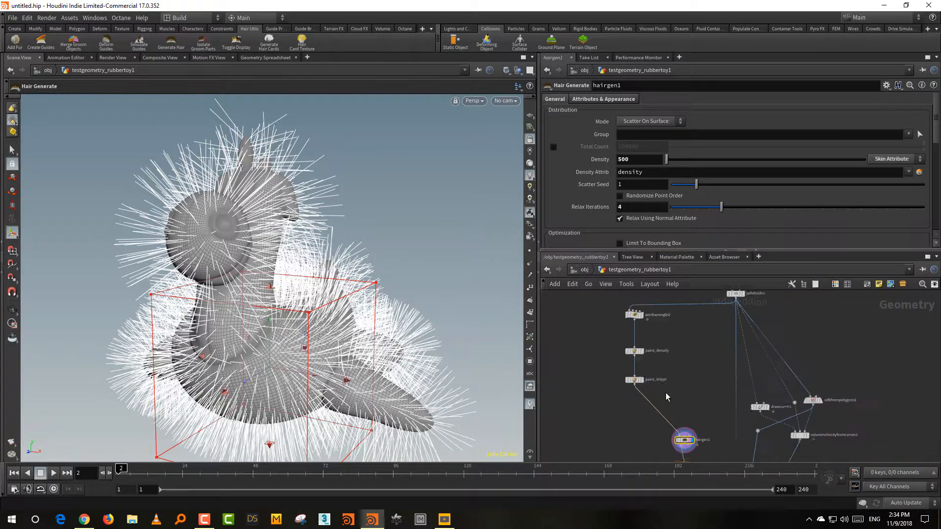
mouse_move(610, 307)
mouse_down()
mouse_move(645, 389)
mouse_move(678, 405)
mouse_up()
middle_drag(715, 393, 687, 324)
middle_drag(734, 421, 729, 402)
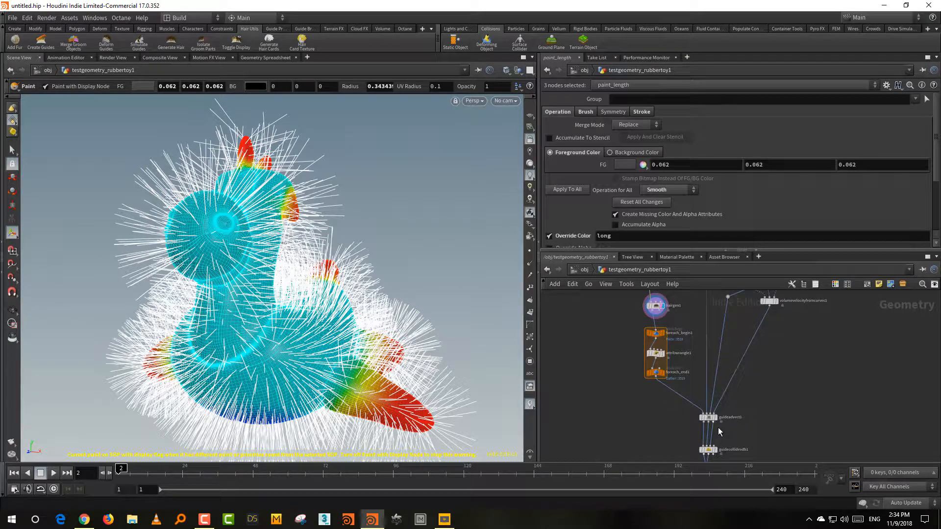
middle_drag(728, 437, 746, 394)
scroll(746, 402, up, 3)
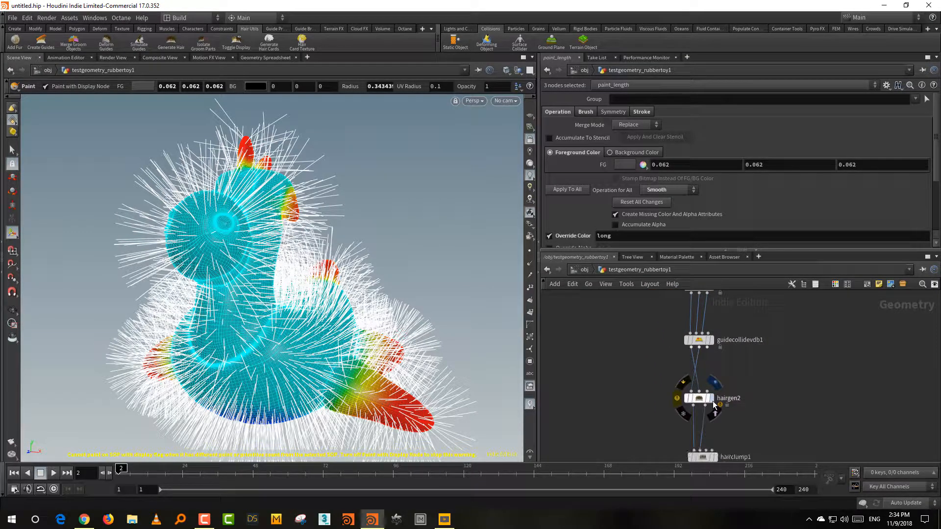
click(708, 400)
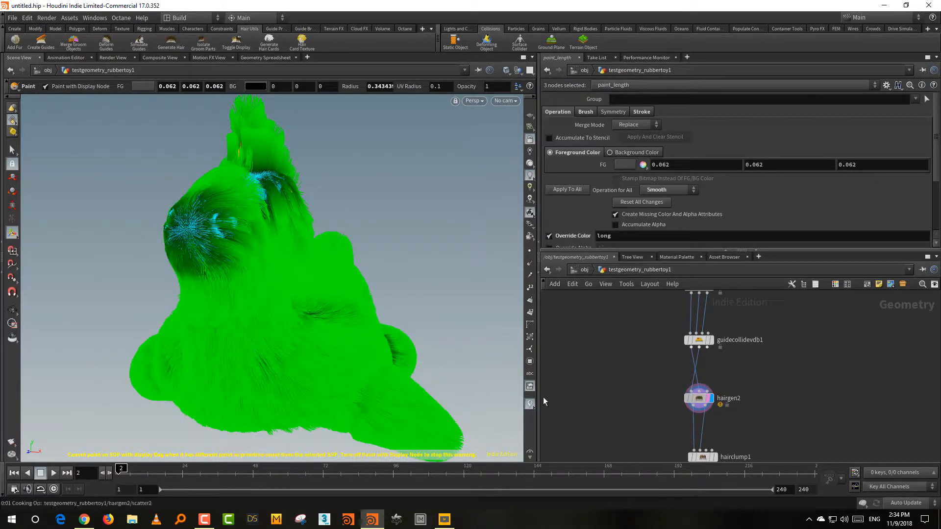
Set the Density override on hairgen2 to Skin Attribute, using the density attribute
drag(383, 357, 372, 370)
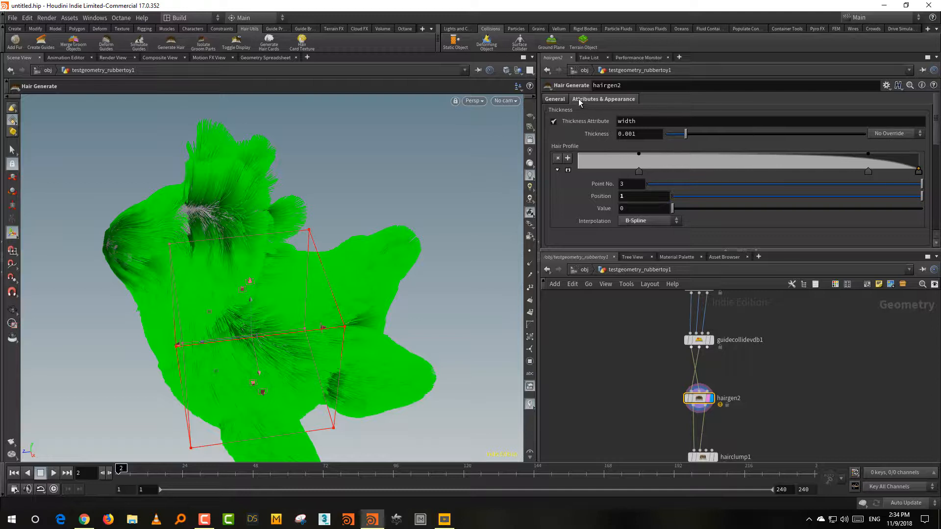
click(555, 99)
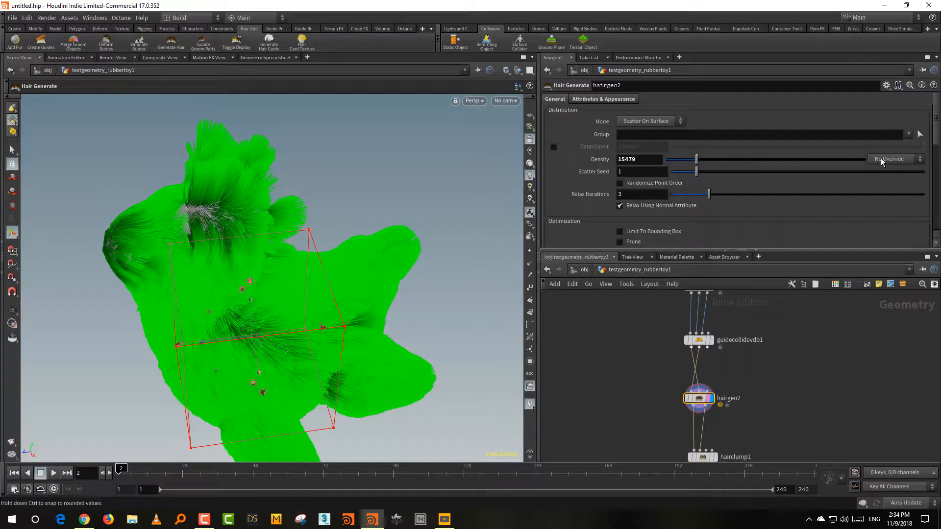
click(896, 179)
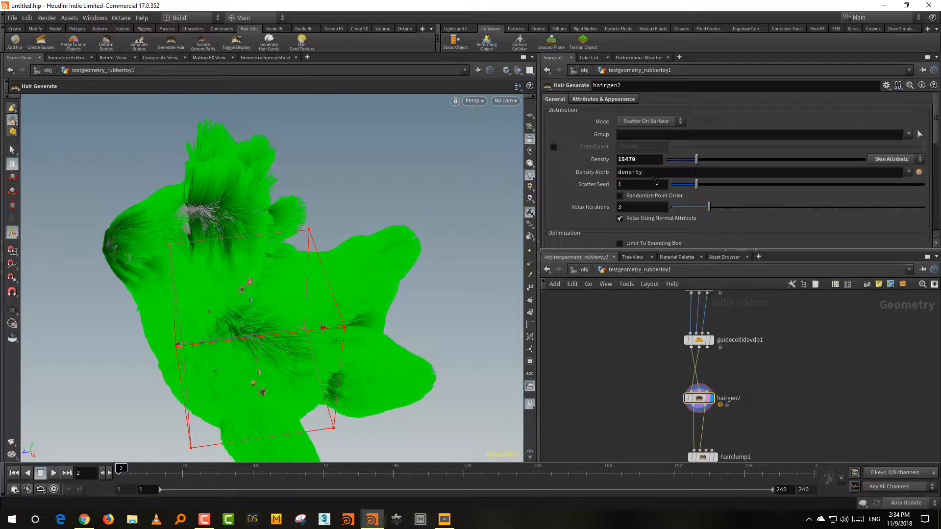
alt+drag(453, 262, 491, 272)
Wire the output of paint_length into the second input of guideadvect1
middle_drag(739, 375, 724, 445)
middle_drag(735, 372, 735, 481)
mouse_move(729, 393)
middle_down()
mouse_move(728, 465)
mouse_move(746, 349)
middle_up()
middle_drag(770, 462, 777, 361)
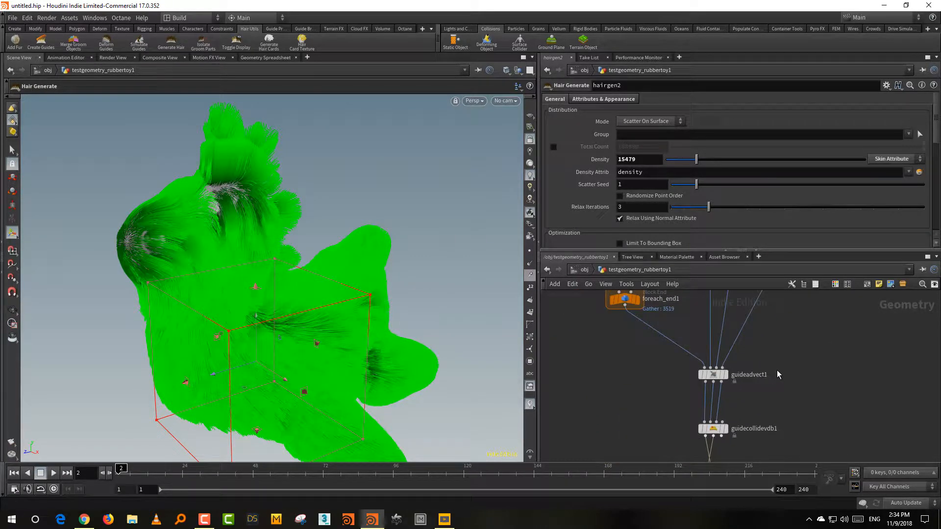
mouse_move(768, 413)
middle_down()
mouse_move(769, 398)
mouse_move(758, 491)
middle_up()
middle_drag(747, 348, 730, 505)
middle_drag(719, 353, 706, 501)
mouse_move(706, 454)
middle_down()
mouse_move(767, 344)
mouse_move(747, 325)
middle_up()
middle_drag(696, 428, 707, 285)
middle_drag(705, 377, 705, 444)
mouse_move(702, 395)
middle_down()
mouse_move(701, 375)
mouse_move(699, 424)
middle_up()
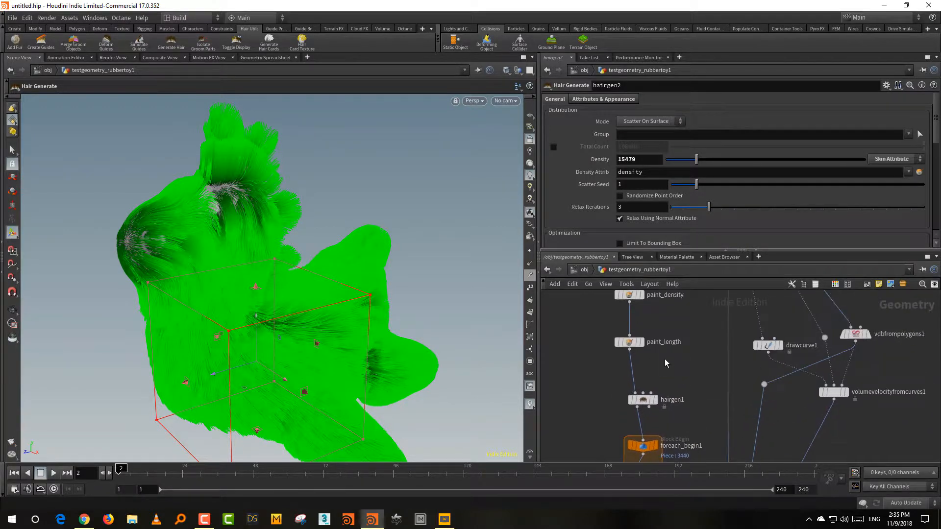
click(630, 352)
middle_drag(714, 456, 712, 311)
middle_drag(709, 398, 718, 345)
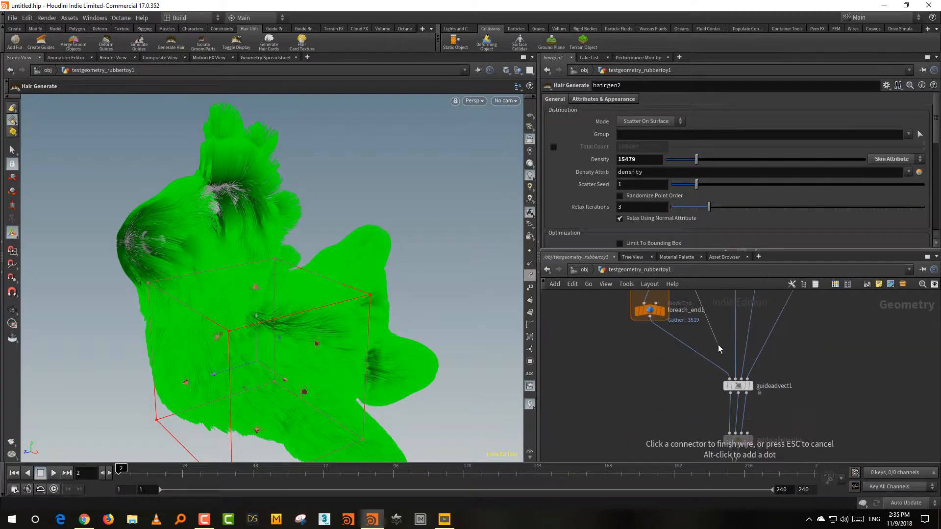
click(734, 371)
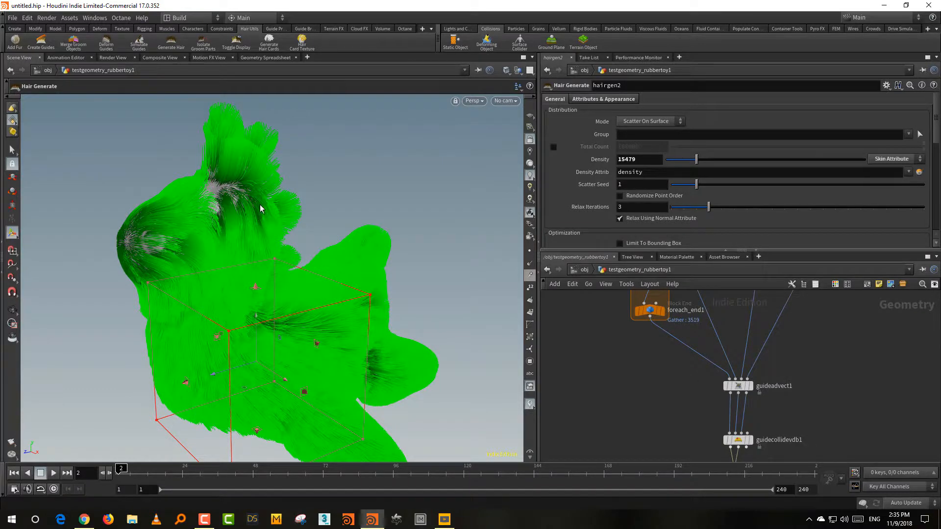
Move hairclump1 further below hairgen2 and add a Guide Process (Set Length) node beside the wires between them
drag(261, 208, 197, 191)
drag(213, 188, 262, 223)
drag(236, 187, 434, 212)
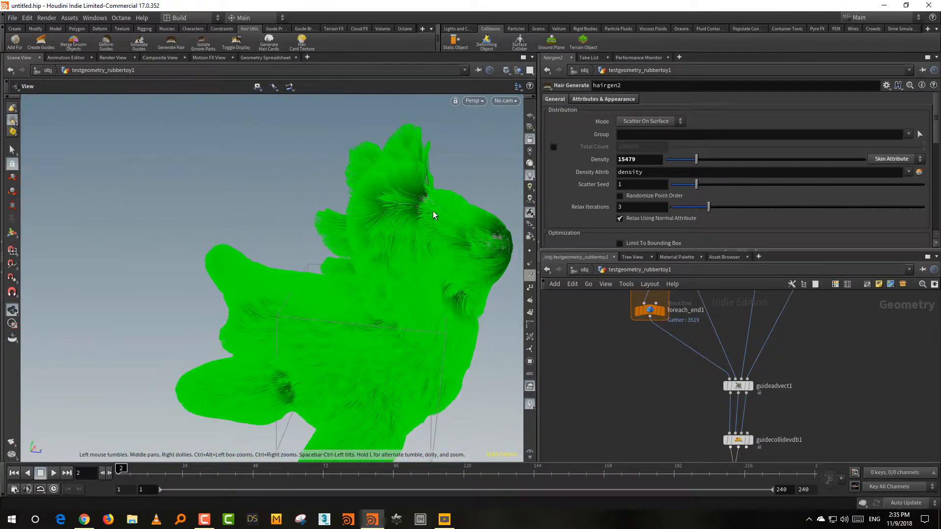
key(Return)
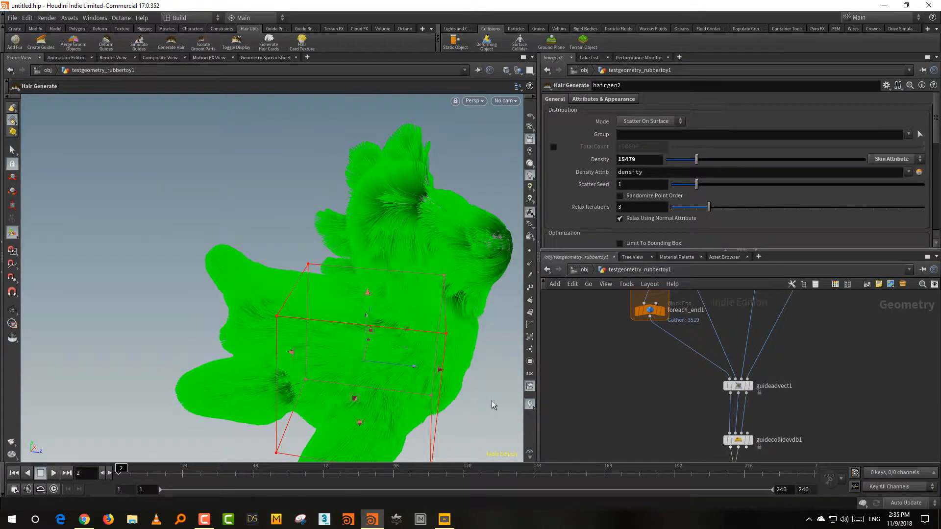
alt+drag(492, 401, 432, 383)
middle_drag(804, 455, 783, 377)
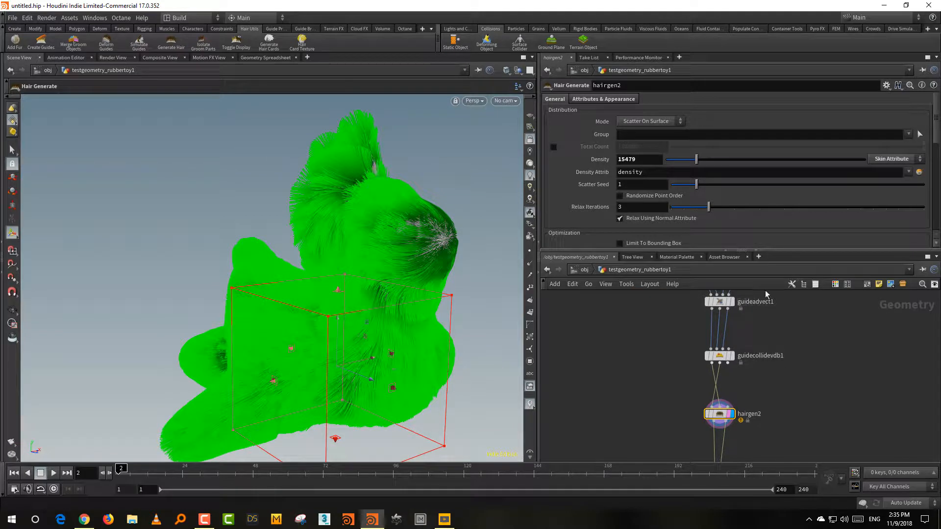
drag(704, 249, 704, 175)
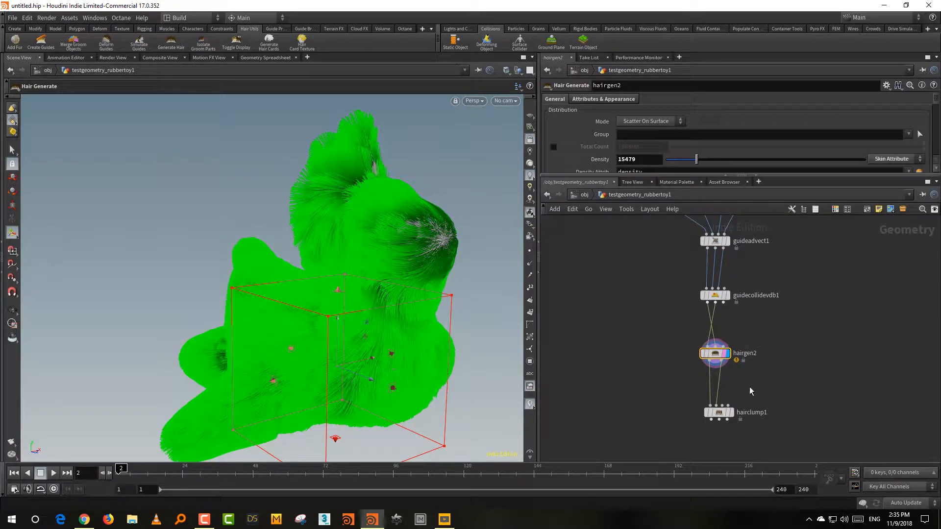
middle_drag(750, 388, 755, 349)
drag(726, 375, 727, 411)
scroll(749, 371, up, 3)
click(752, 363)
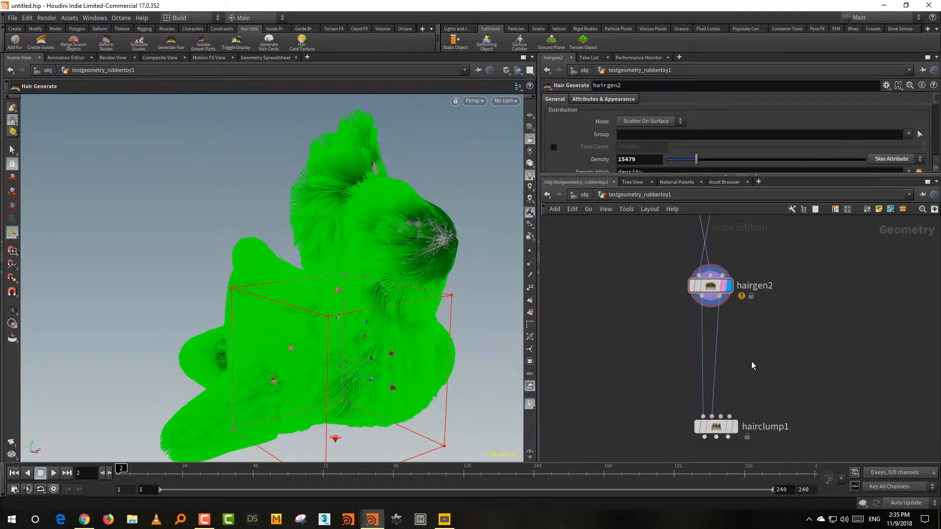
key(Tab)
text(length)
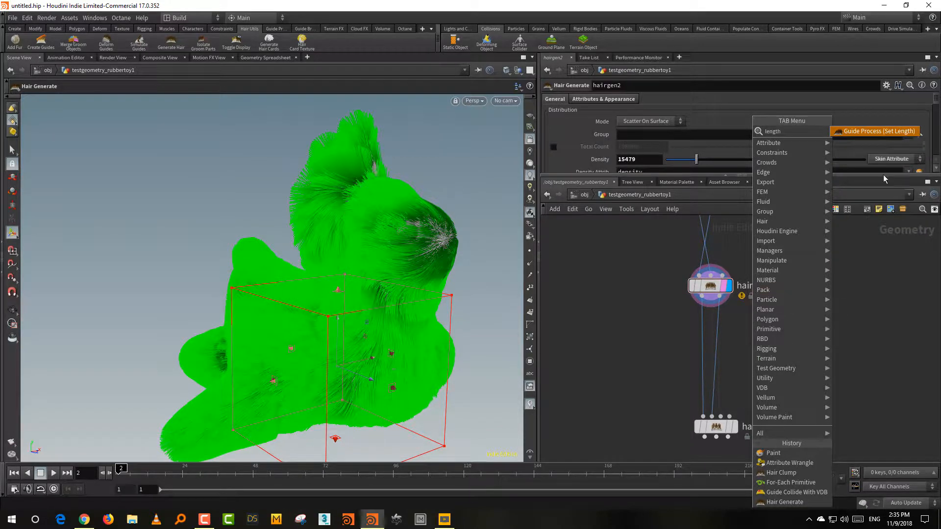
click(891, 135)
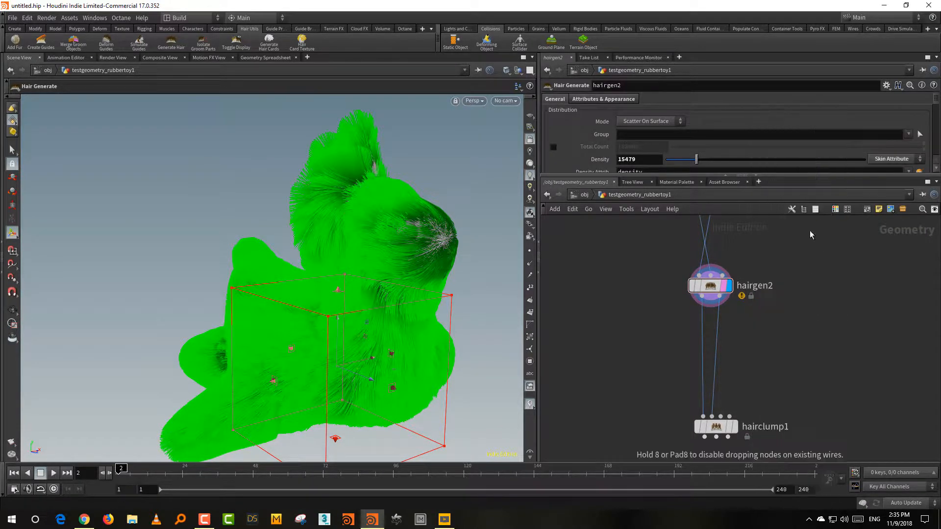
click(664, 372)
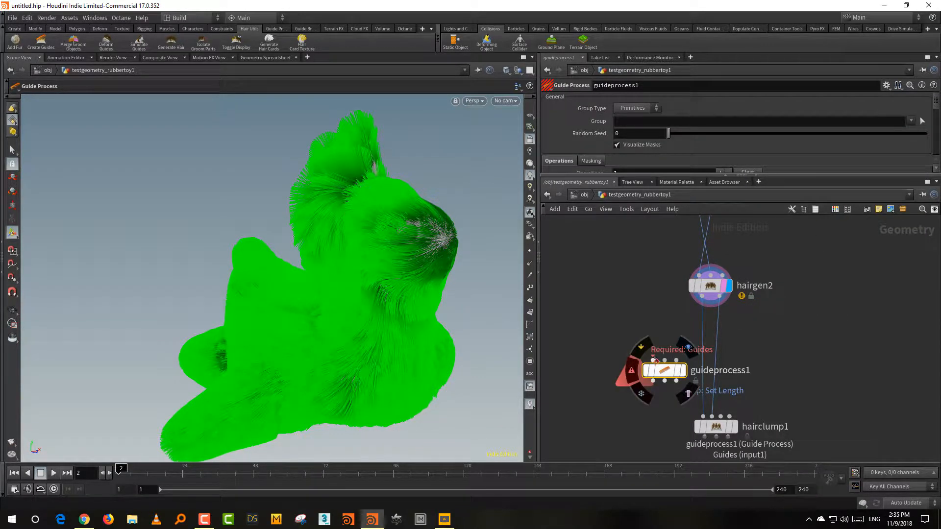
Wire the two outputs of hairgen2 into the first and second inputs of guideprocess1
click(707, 301)
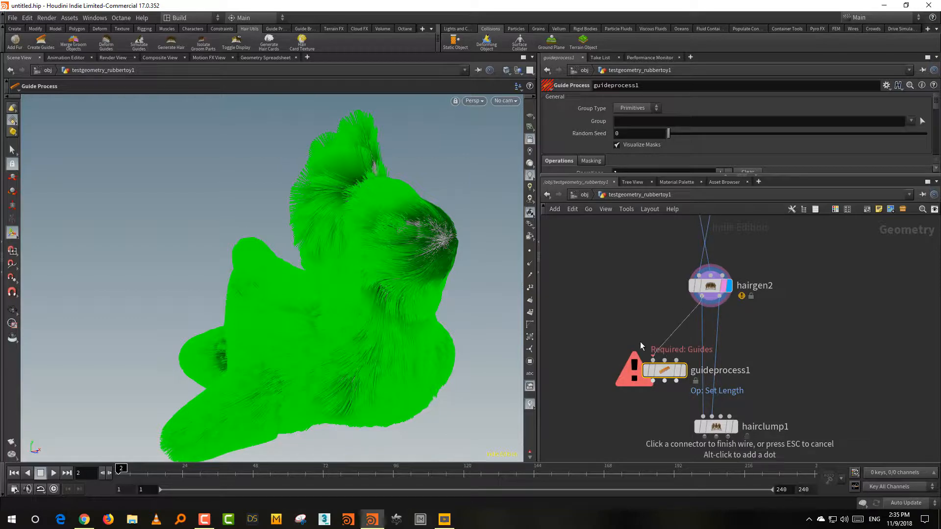
click(719, 297)
click(667, 352)
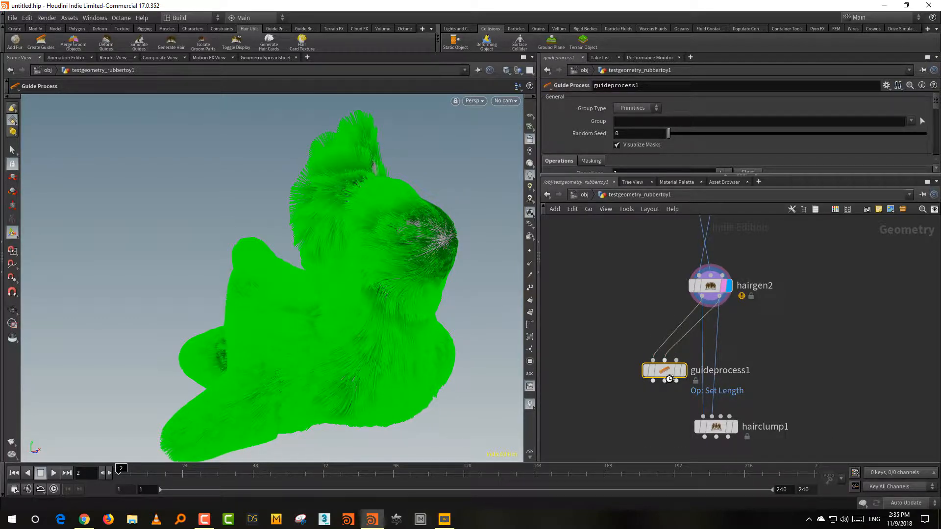
drag(668, 372, 671, 353)
Wire the first two outputs of guideprocess1 into hairclump1, align the node under hairgen2 and turn on its display
click(669, 364)
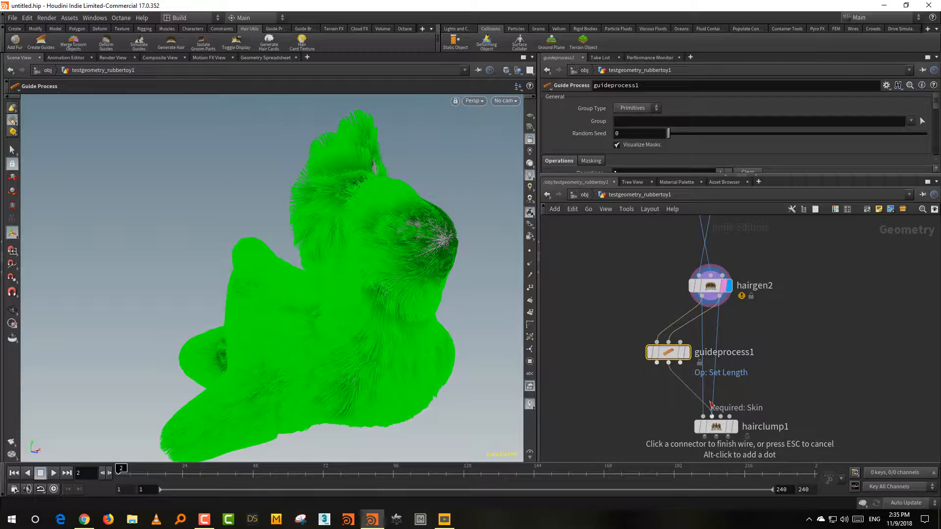
click(711, 416)
click(657, 363)
click(704, 416)
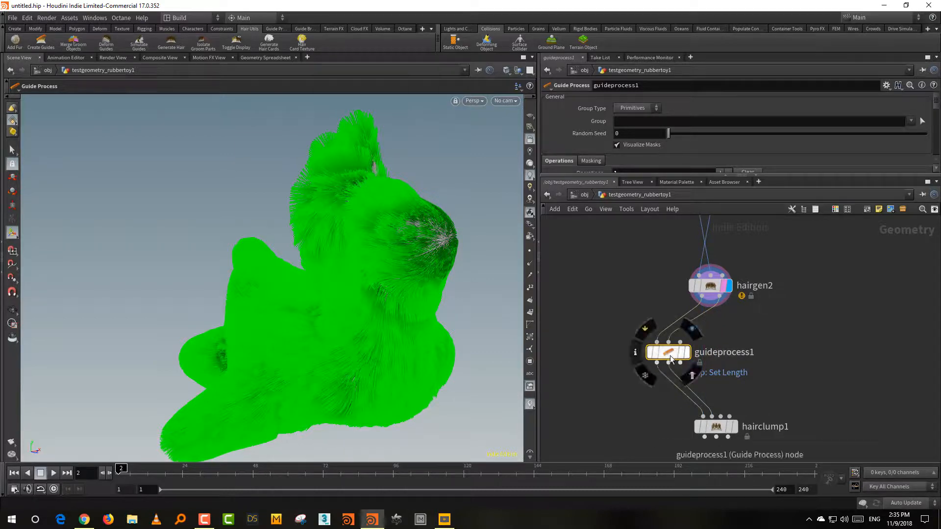
drag(671, 358, 713, 362)
click(728, 357)
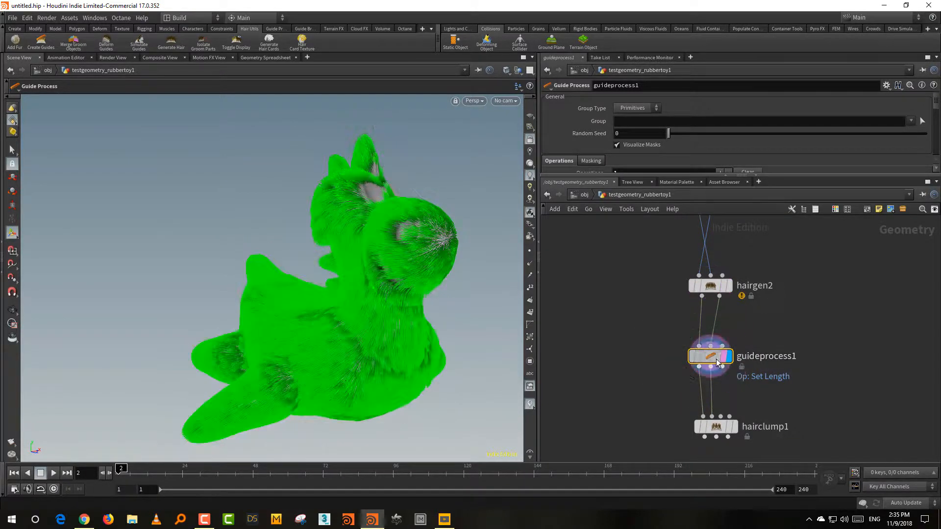
Set the mode of the Set Length operation on guideprocess1 to Multiply
key(Escape)
drag(380, 316, 254, 252)
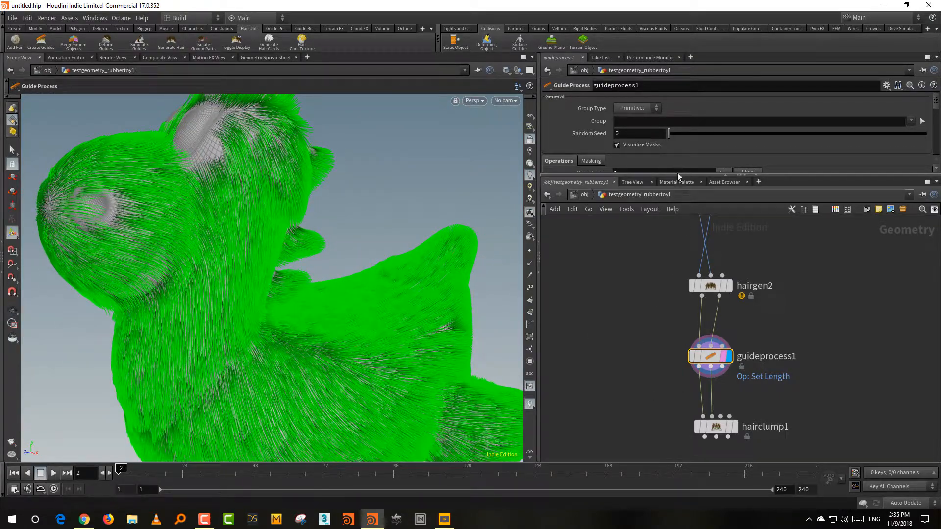
drag(678, 174, 679, 319)
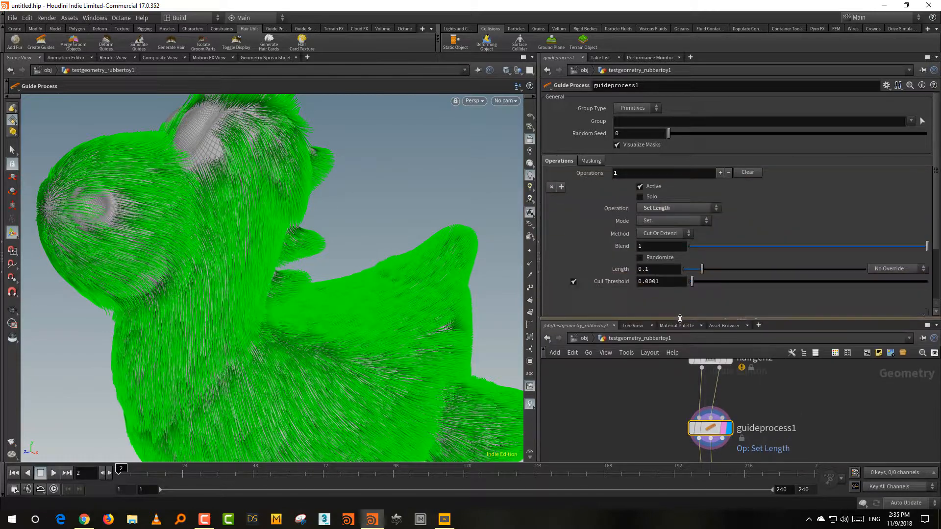
click(657, 222)
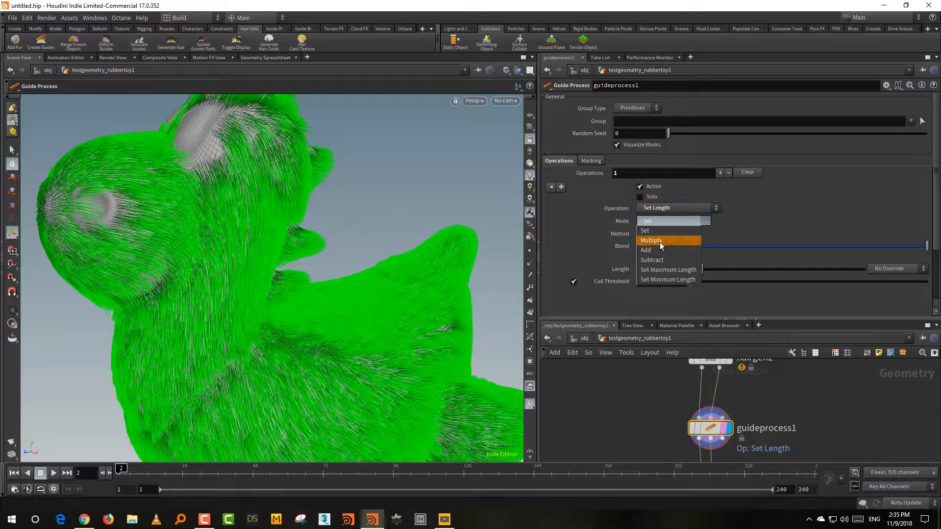
click(657, 237)
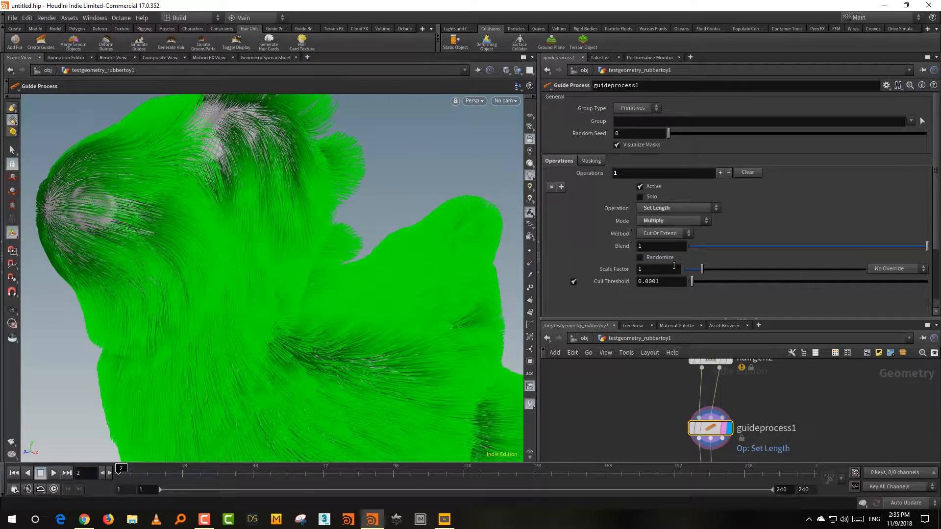
Try randomizing the Set Length scale factor with a Max Scale Factor of 0.68
click(663, 258)
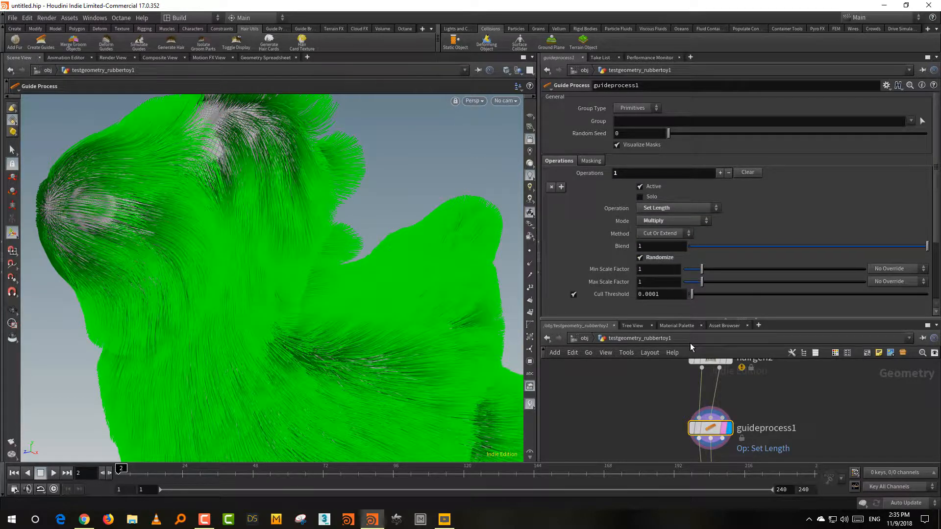
drag(697, 286, 700, 286)
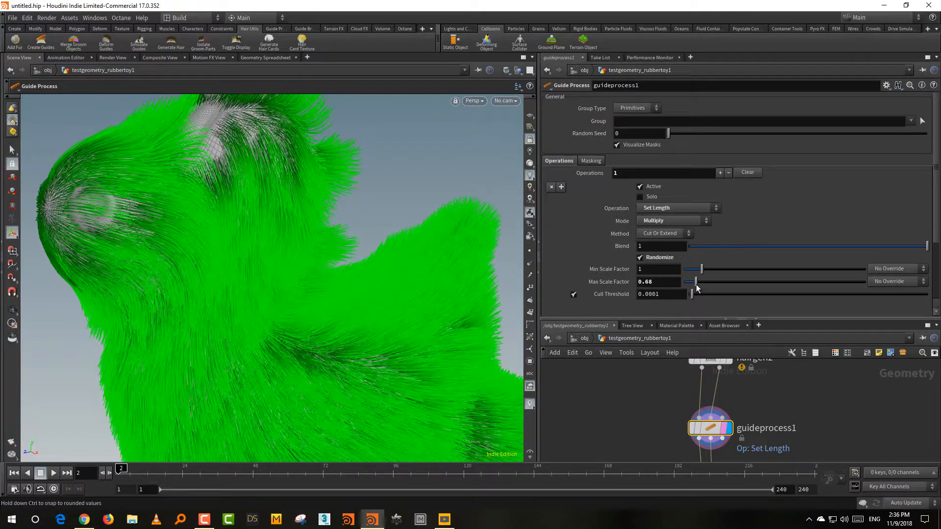
click(659, 257)
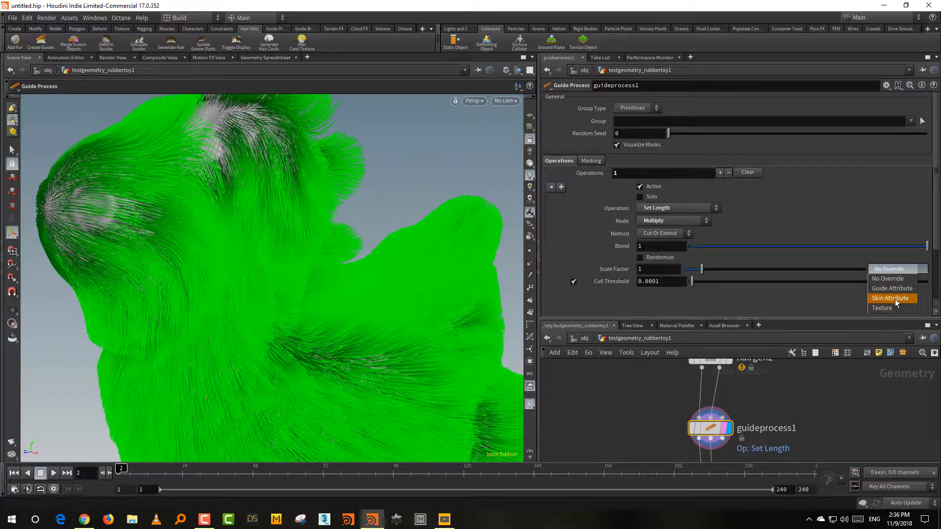
Set the Scale Factor override on guideprocess1 to Skin Attribute, using the long attribute
click(894, 299)
double_click(693, 280)
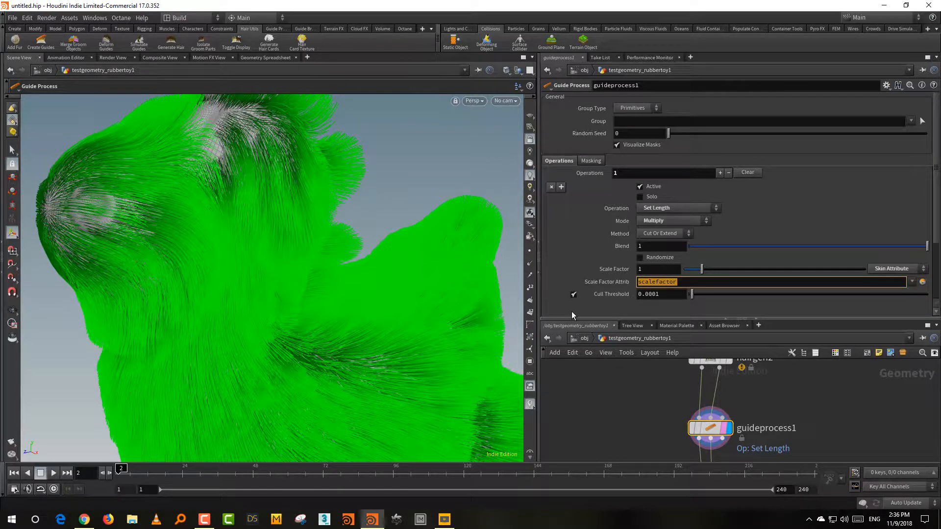
text(long)
key(Return)
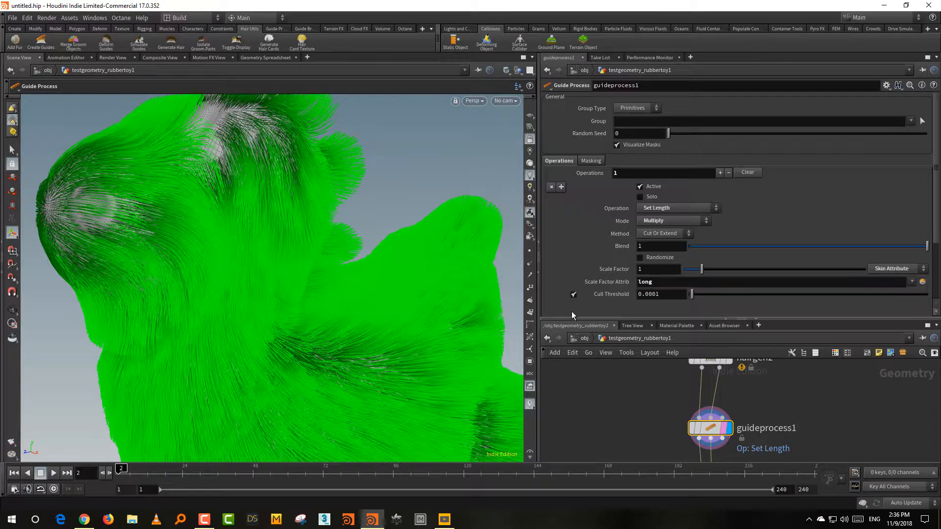
Select the paint_length node above hairgen1 and turn on its display
alt+right_drag(329, 246, 252, 321)
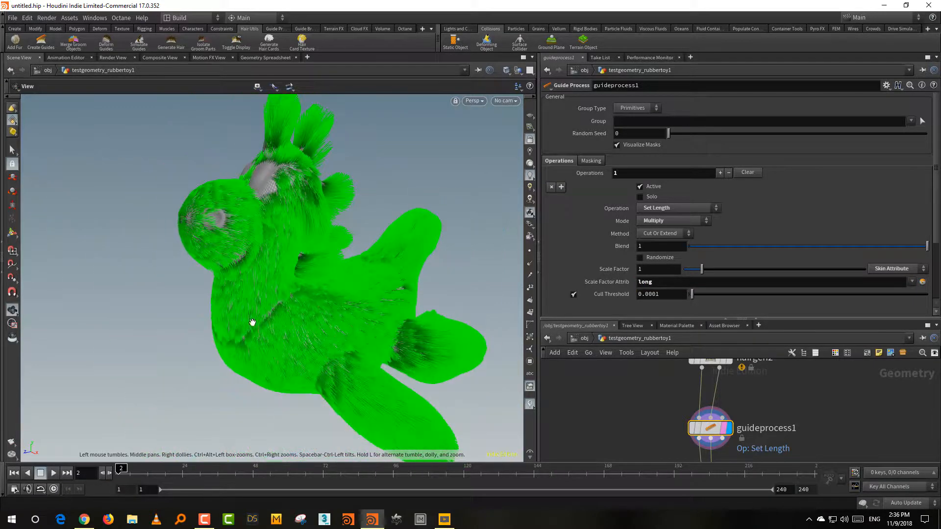
alt+drag(252, 321, 392, 212)
alt+middle_drag(373, 248, 336, 289)
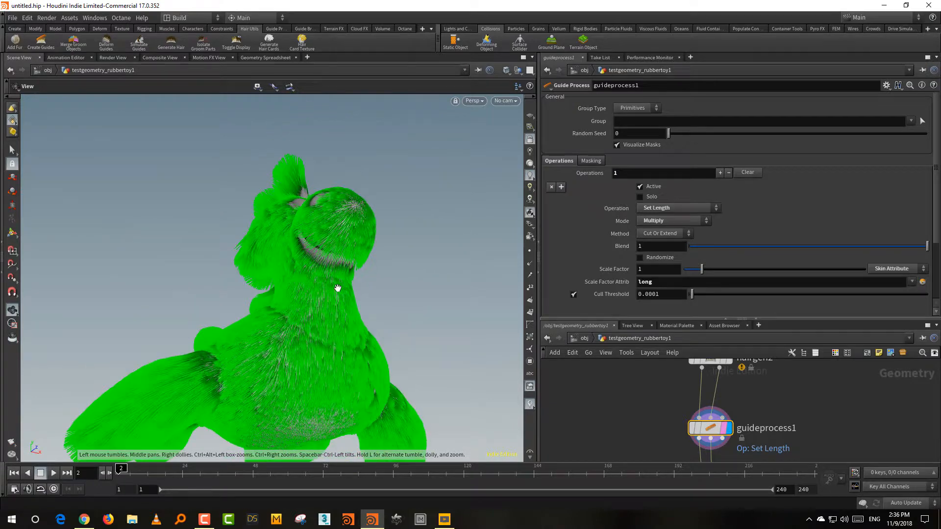
alt+right_drag(336, 290, 307, 203)
drag(639, 318, 627, 274)
middle_drag(622, 343, 668, 445)
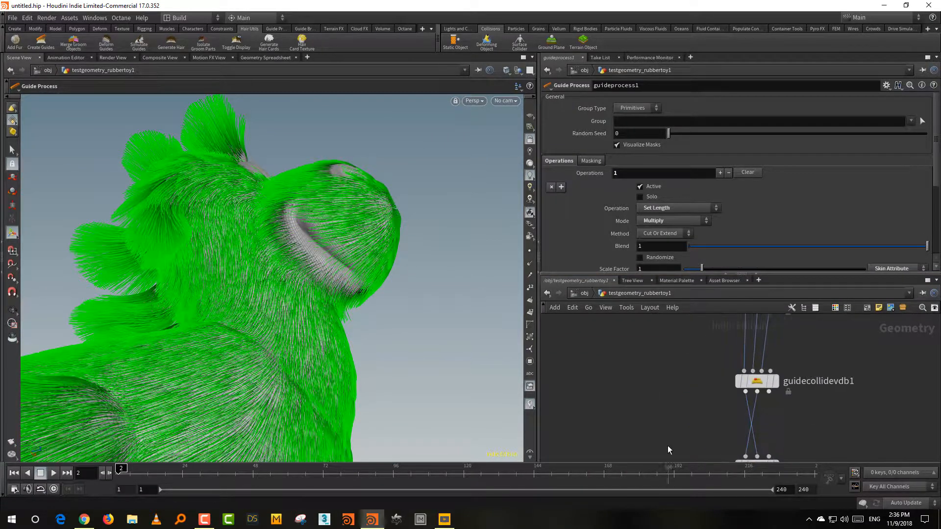
middle_drag(667, 343, 669, 443)
scroll(662, 382, down, 2)
middle_drag(662, 362, 653, 458)
middle_drag(632, 401, 611, 491)
middle_drag(623, 341, 602, 408)
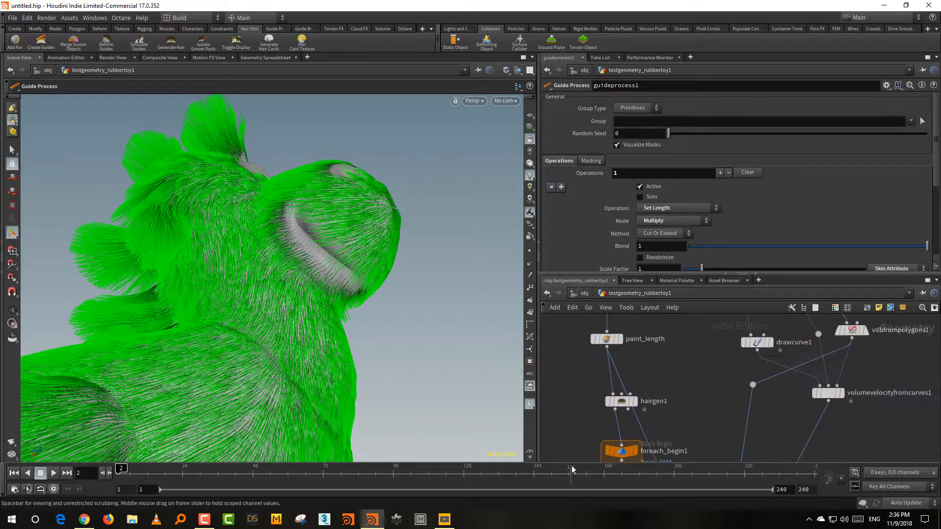
middle_drag(626, 348, 625, 405)
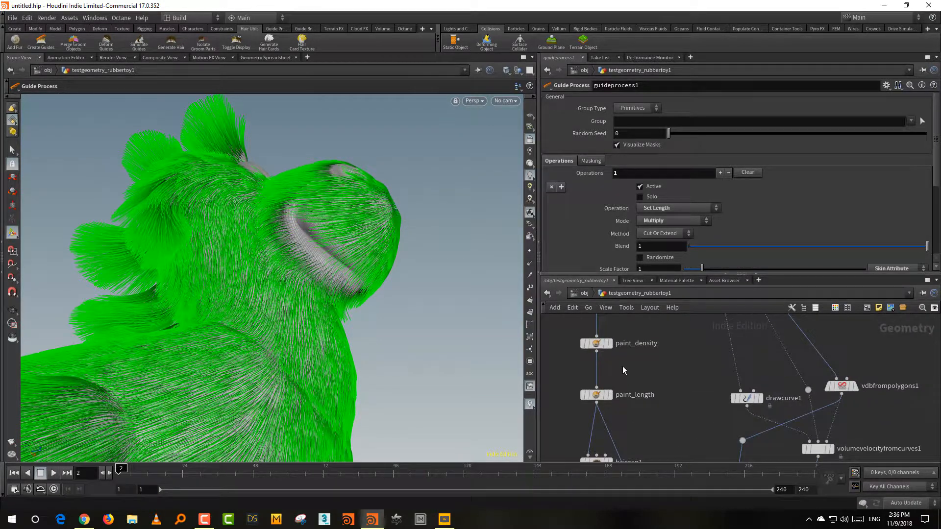
click(608, 394)
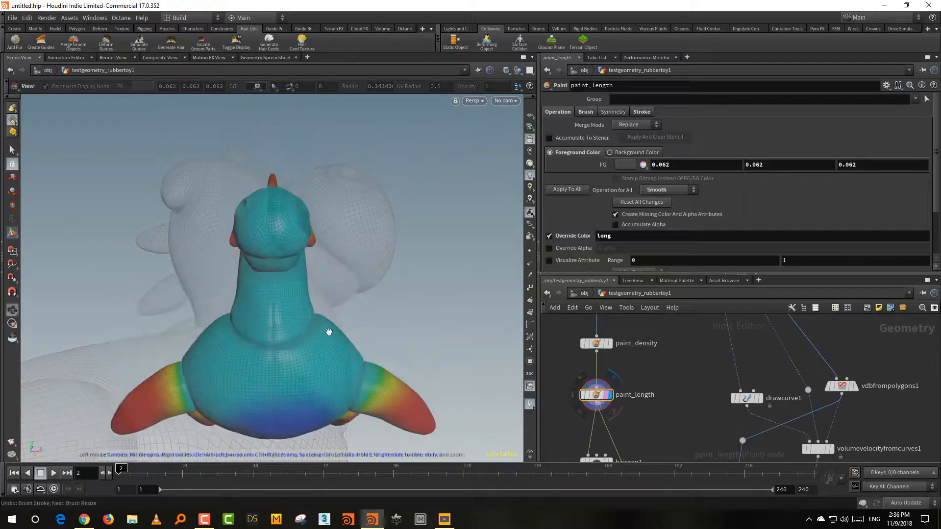
Switch the brush operation to Paint and paint the long attribute at 0.062 around the toy's mouth and nostrils
right_drag(329, 332, 336, 242)
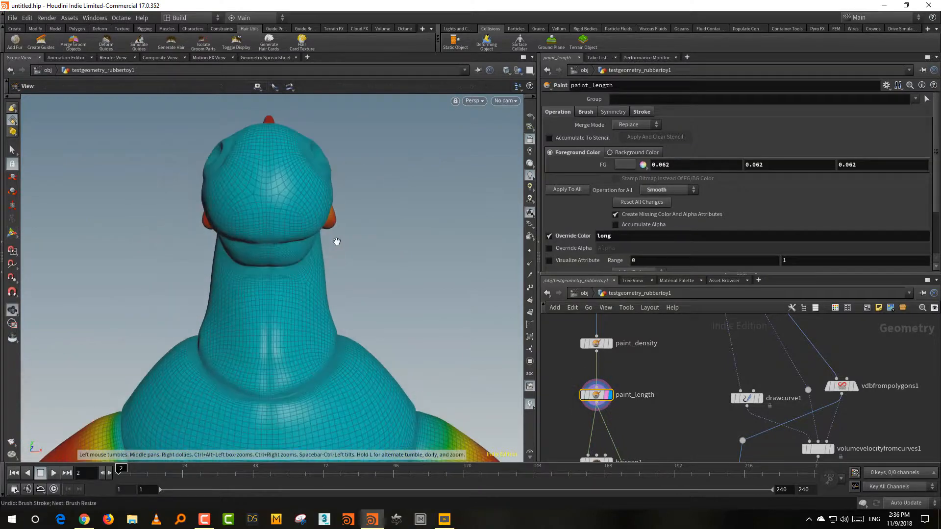
mouse_move(336, 242)
mouse_down()
mouse_move(345, 257)
mouse_move(294, 269)
mouse_move(343, 255)
mouse_move(392, 256)
mouse_move(372, 275)
mouse_move(401, 312)
mouse_move(416, 307)
mouse_move(303, 262)
mouse_move(321, 253)
mouse_move(283, 244)
mouse_move(325, 230)
mouse_move(337, 234)
mouse_move(153, 308)
mouse_up()
key(Return)
right_click(373, 276)
click(389, 318)
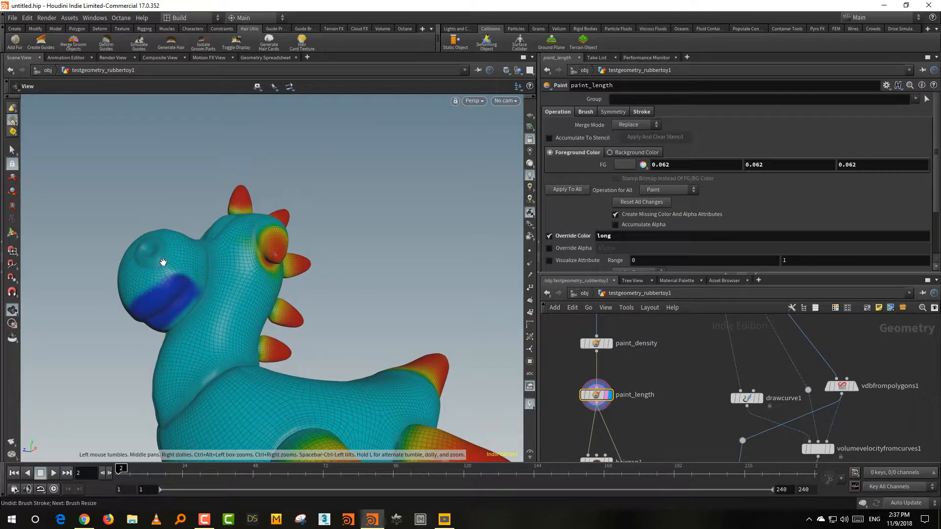
mouse_move(162, 263)
alt+mouse_down()
mouse_move(171, 291)
mouse_move(163, 273)
mouse_move(169, 279)
alt+mouse_up()
mouse_move(169, 280)
alt+mouse_down()
mouse_move(216, 294)
mouse_move(393, 289)
alt+mouse_up()
Switch the brush operation to Smooth and smooth the painted long attribute on the toy's snout
right_click(396, 283)
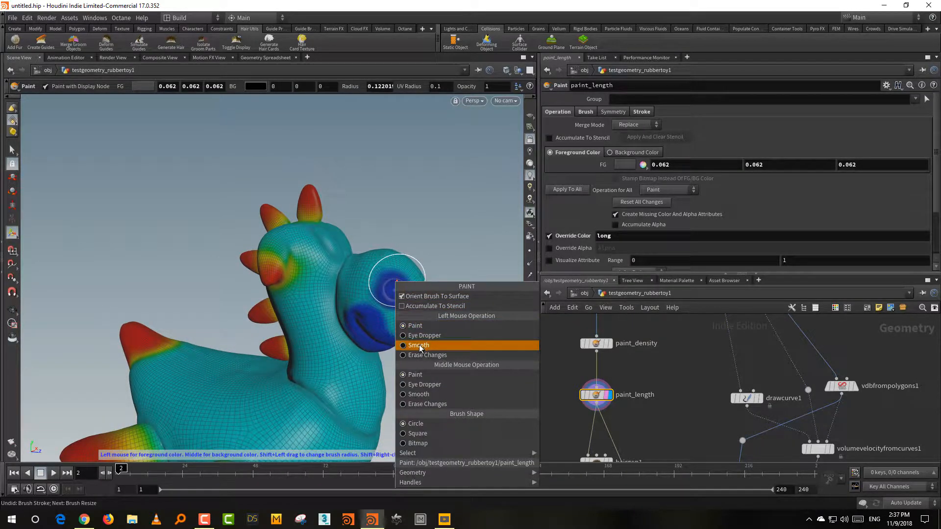
click(419, 336)
click(389, 290)
drag(387, 286, 384, 304)
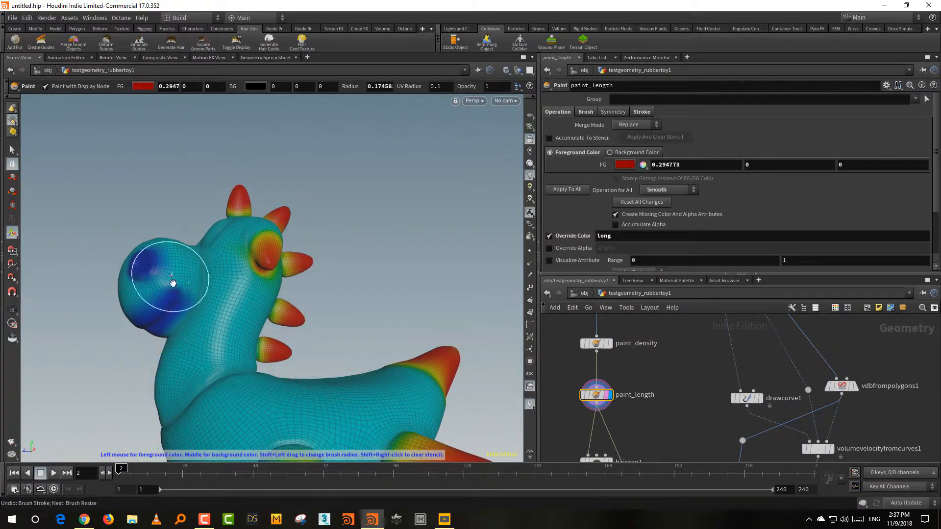
mouse_move(172, 281)
alt+mouse_down()
mouse_move(327, 239)
mouse_move(387, 284)
mouse_move(377, 245)
mouse_move(422, 268)
mouse_move(411, 264)
alt+mouse_up()
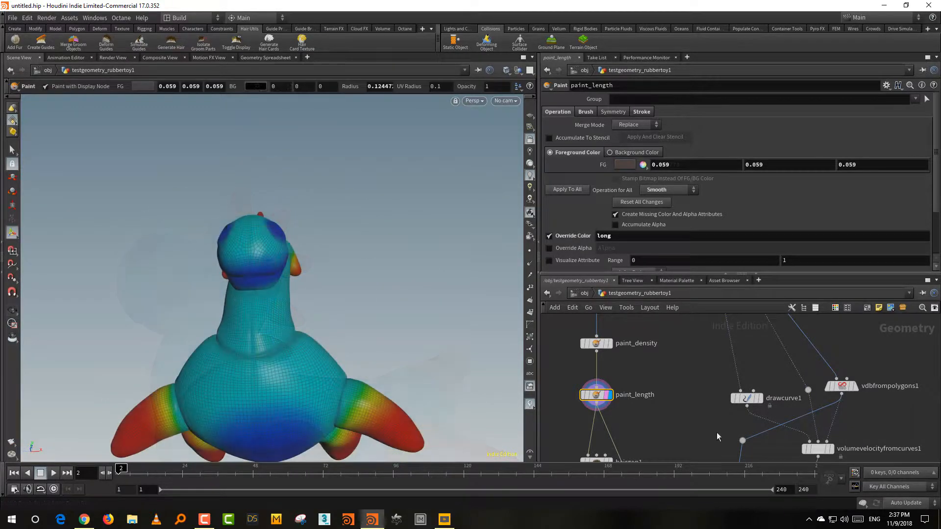
Turn on the display of guideprocess1 and examine the fur length from several angles
mouse_move(716, 433)
middle_down()
mouse_move(656, 307)
mouse_move(768, 328)
mouse_move(760, 392)
mouse_move(766, 341)
middle_up()
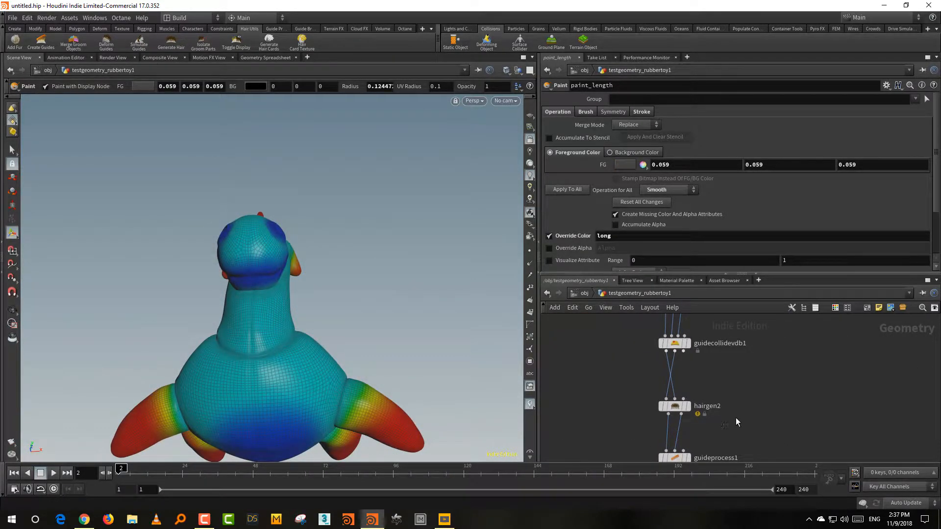
middle_drag(736, 418, 747, 351)
middle_drag(725, 394, 726, 367)
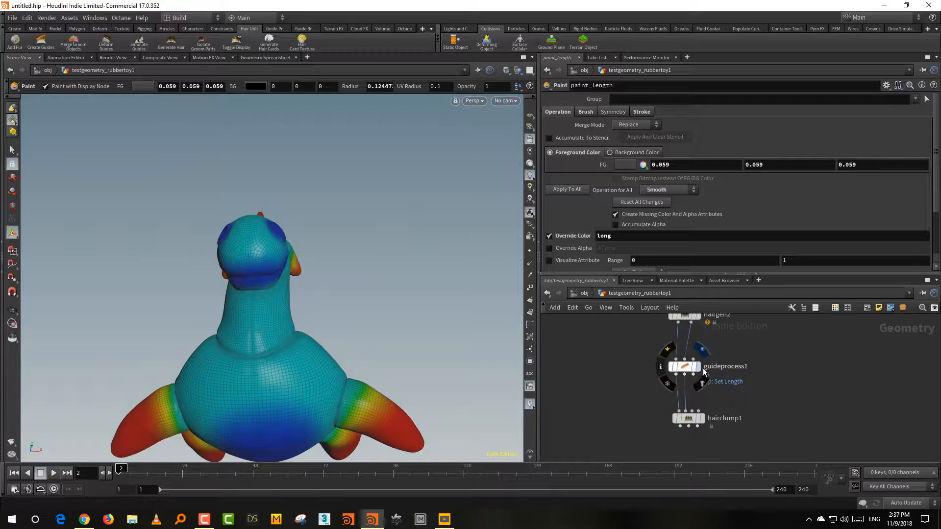
click(697, 367)
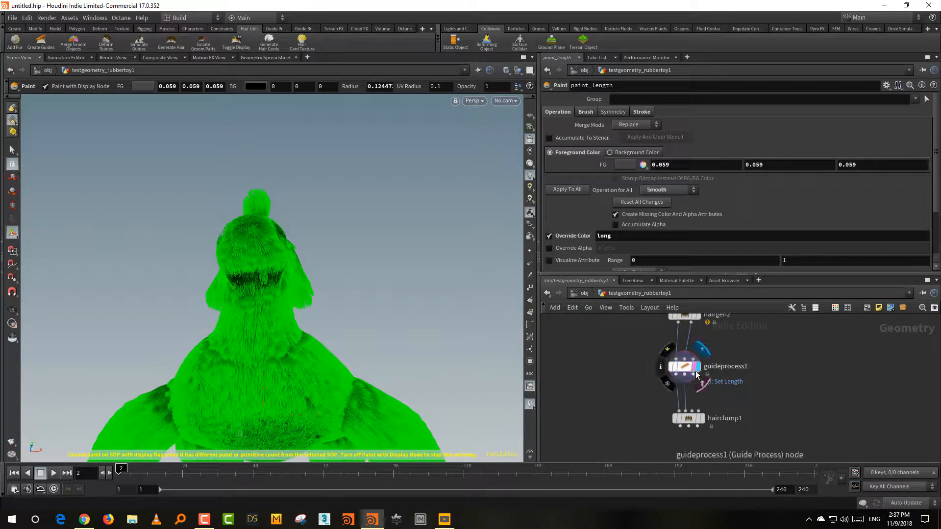
alt+drag(409, 341, 301, 280)
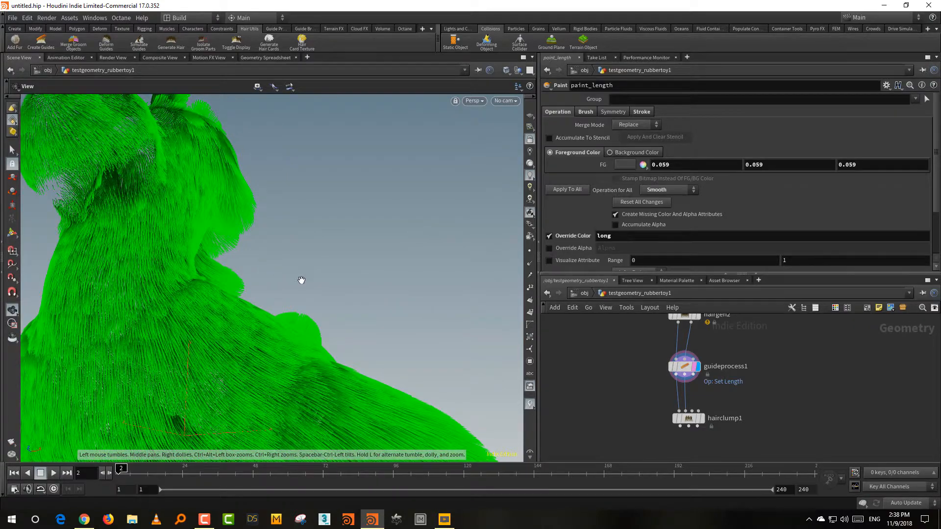
alt+right_drag(301, 280, 325, 319)
mouse_move(326, 319)
alt+mouse_down()
mouse_move(256, 336)
mouse_move(281, 294)
mouse_move(355, 306)
mouse_move(487, 290)
mouse_move(428, 319)
mouse_move(479, 329)
mouse_move(345, 329)
mouse_move(392, 384)
mouse_move(351, 322)
mouse_move(340, 397)
alt+mouse_up()
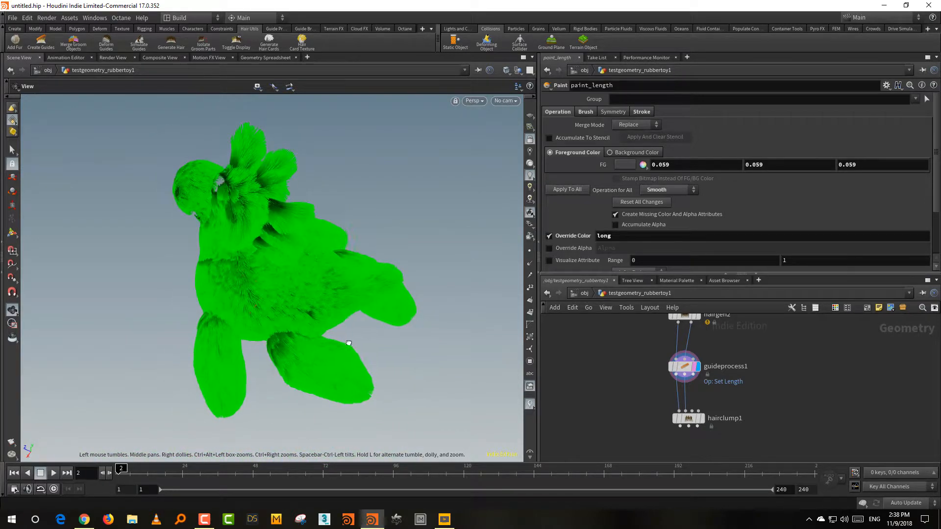
Select and display hairclump1 and examine the clumped fur on the body and limbs from several angles
click(696, 418)
drag(399, 374, 300, 344)
alt+right_drag(320, 336, 335, 332)
alt+drag(334, 331, 299, 349)
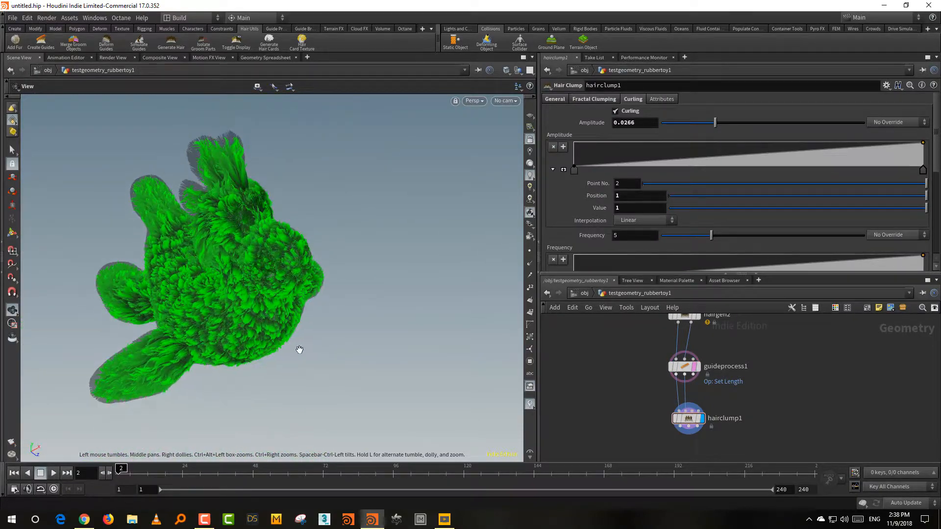
key(space)
drag(215, 204, 530, 267)
right_drag(302, 341, 355, 304)
middle_drag(348, 333, 383, 273)
right_drag(361, 303, 383, 275)
drag(361, 303, 406, 307)
middle_drag(636, 440, 642, 499)
middle_drag(653, 356, 655, 442)
right_drag(655, 436, 639, 416)
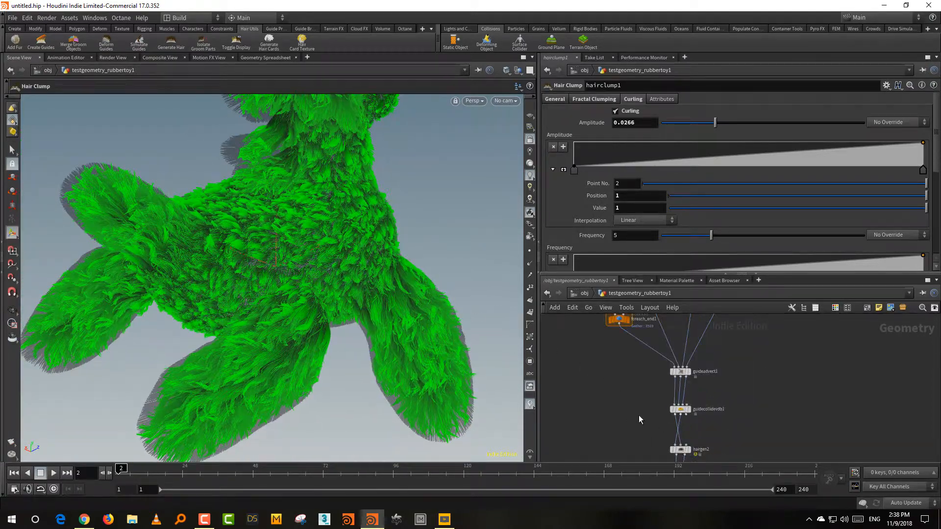
middle_drag(639, 416, 645, 476)
right_drag(334, 308, 309, 348)
drag(308, 348, 439, 368)
drag(573, 387, 581, 416)
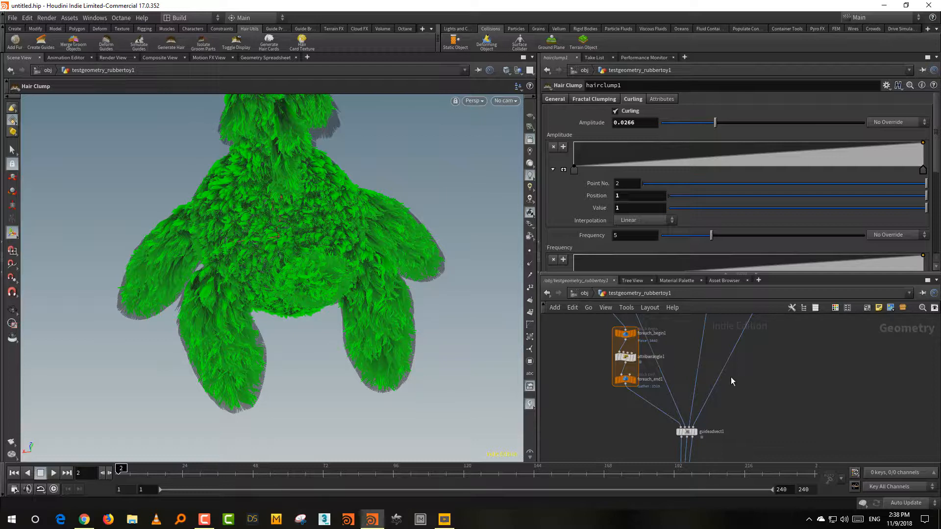
Insert an Attribute Wrangle between paint_length and hairgen1 and turn on its display
middle_drag(731, 378, 773, 431)
drag(666, 389, 646, 404)
middle_drag(644, 403, 642, 465)
drag(661, 419, 660, 431)
middle_drag(677, 370, 672, 408)
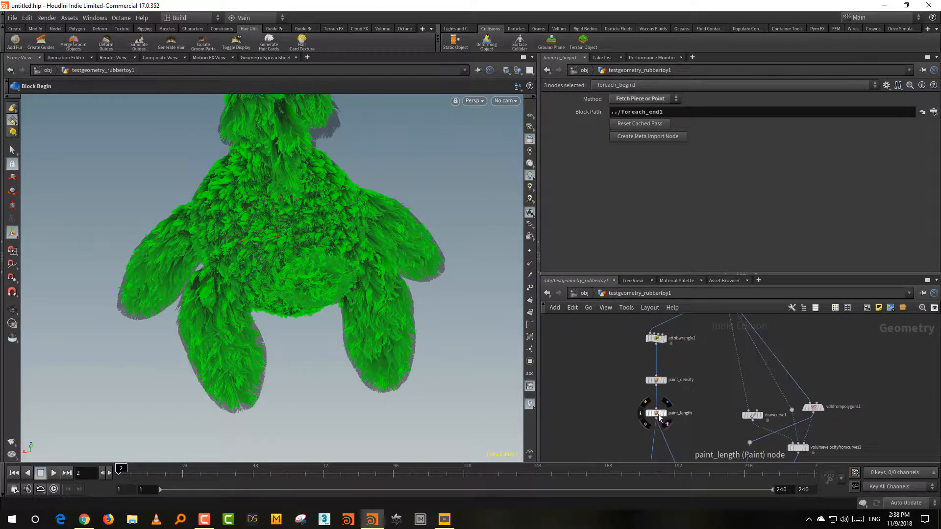
scroll(684, 384, up, 3)
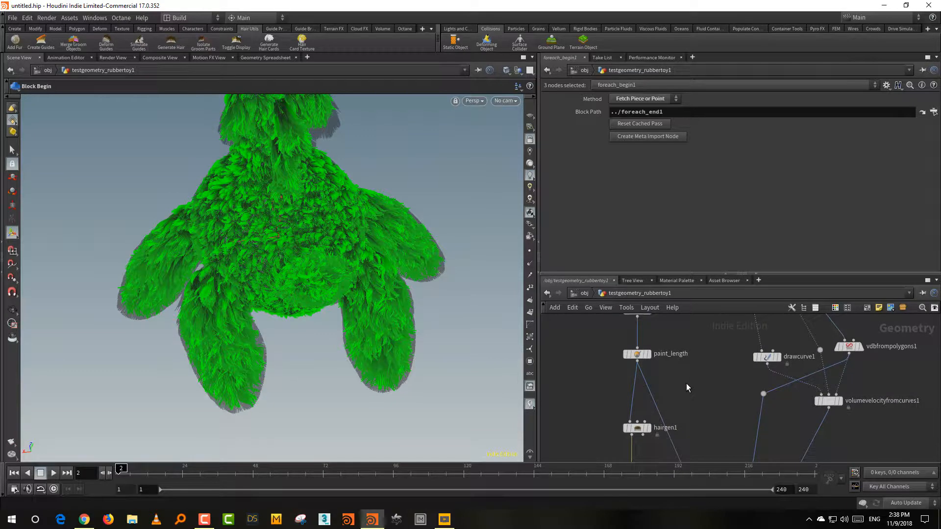
key(Tab)
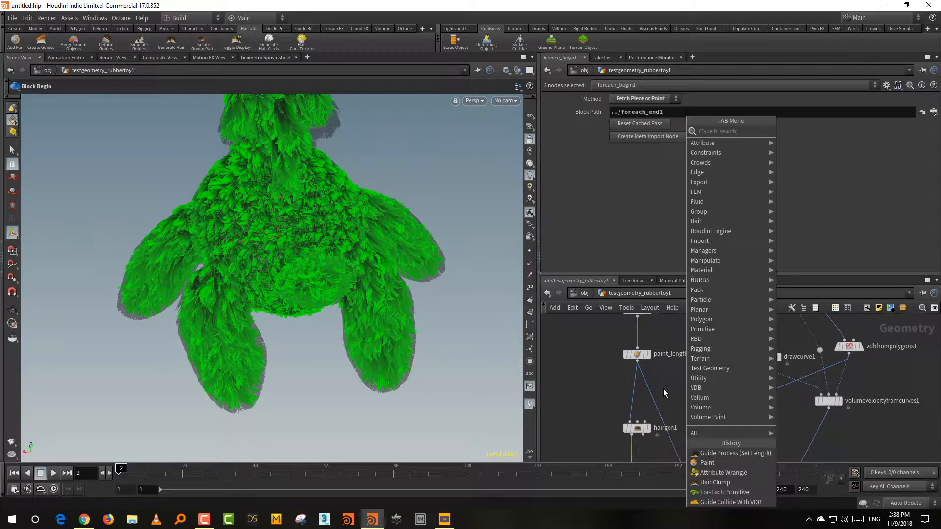
text(wrang)
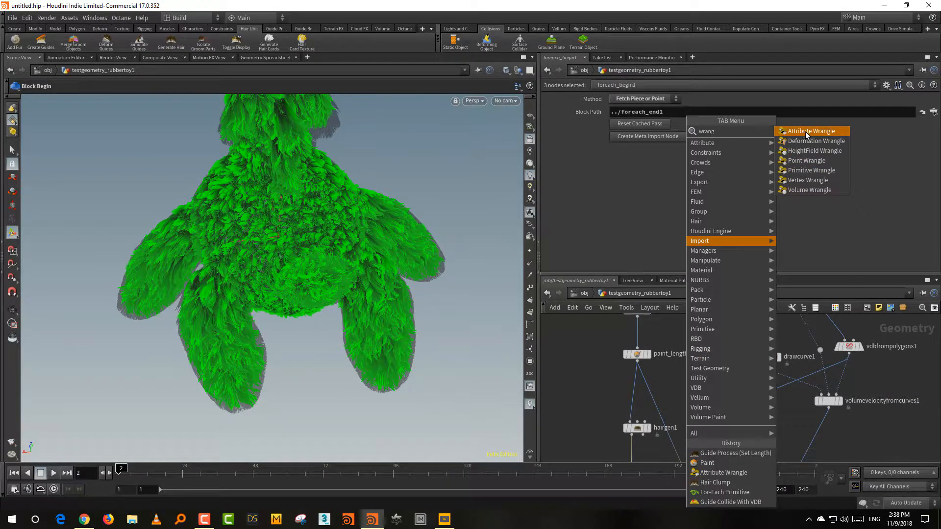
click(806, 133)
click(630, 393)
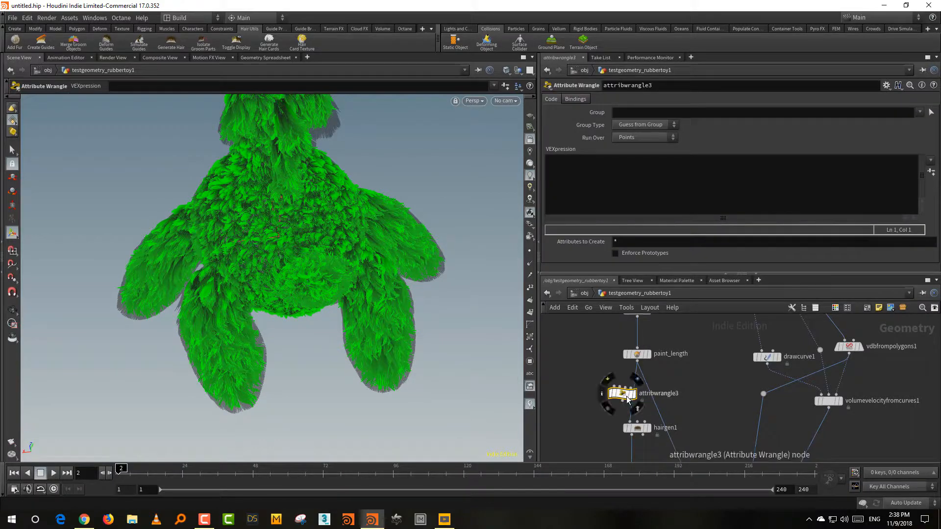
drag(627, 399, 618, 396)
click(635, 398)
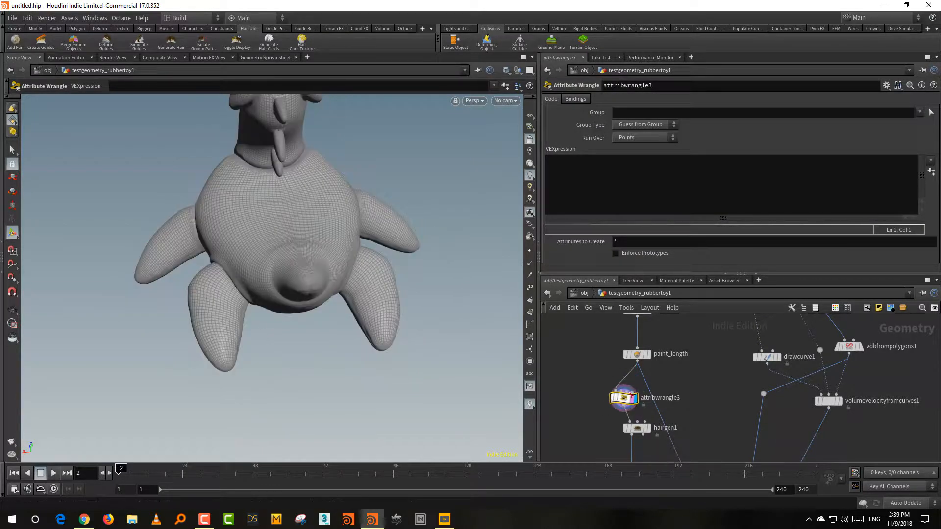
click(593, 181)
text(f)
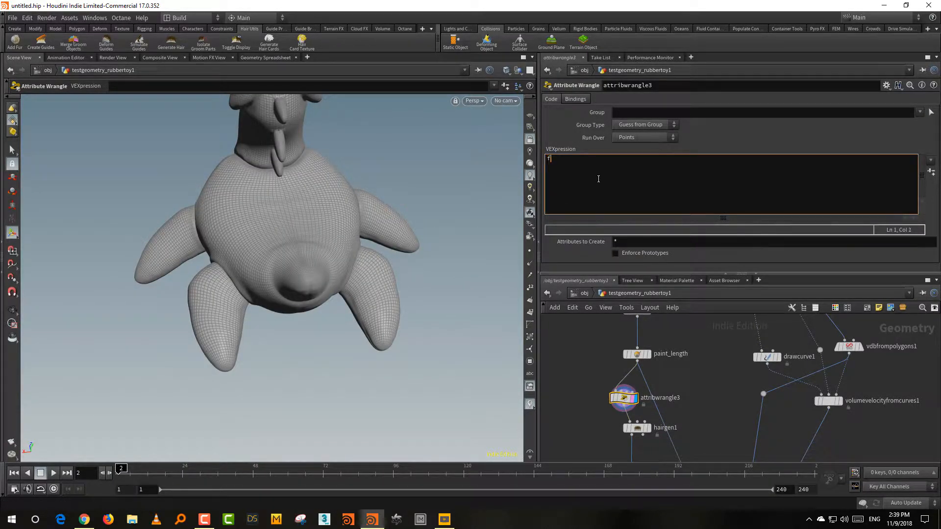
text(@blend = fit)
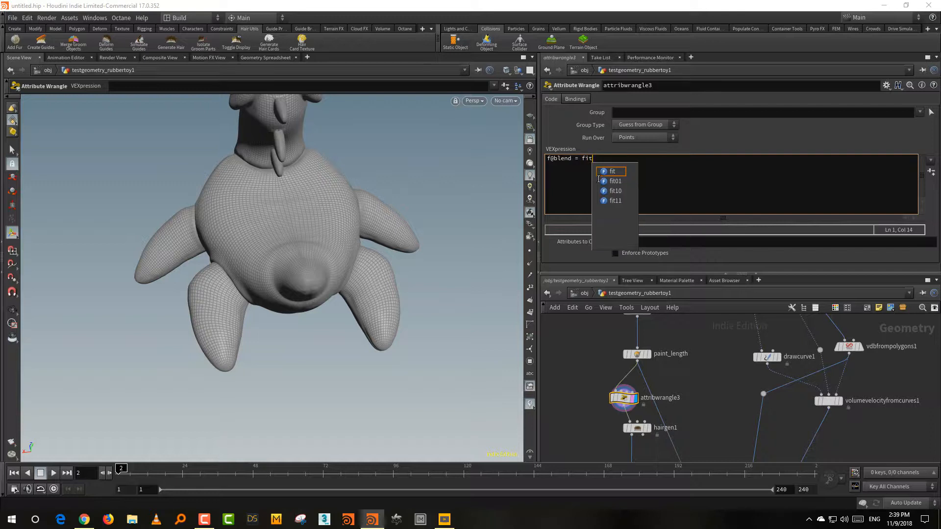
click(598, 180)
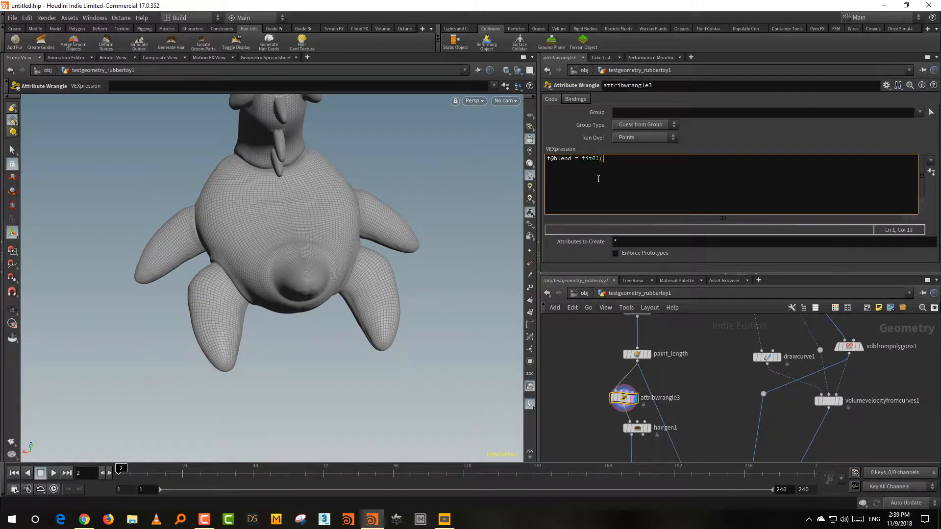
text((@long,0.4,1);)
click(698, 404)
middle_drag(702, 416, 701, 383)
click(631, 158)
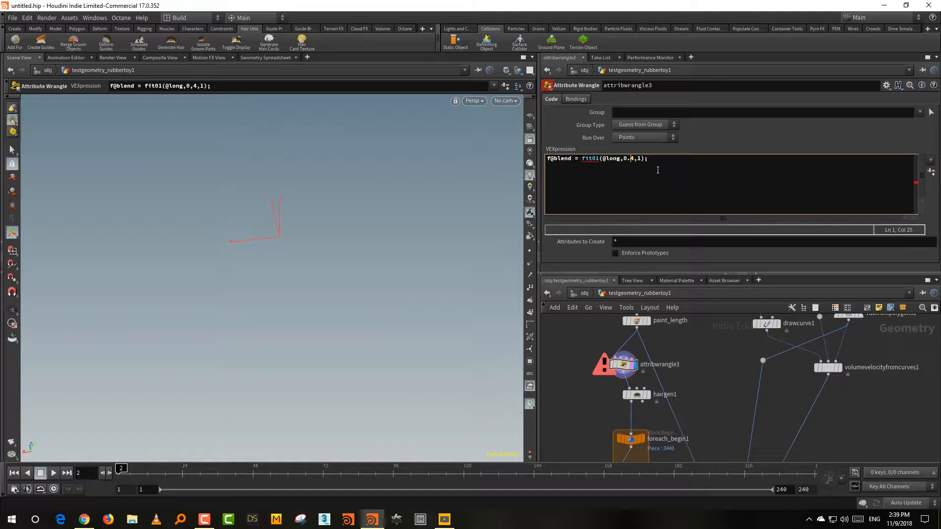
Wire the output of attribwrangle3 into guideadvect1
click(729, 379)
middle_drag(729, 379, 705, 337)
click(599, 329)
middle_drag(704, 419, 689, 326)
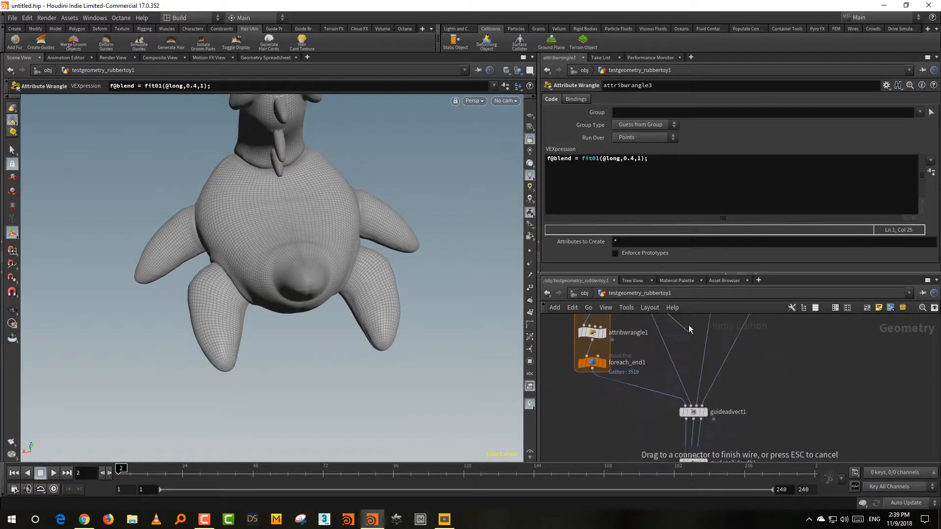
click(689, 392)
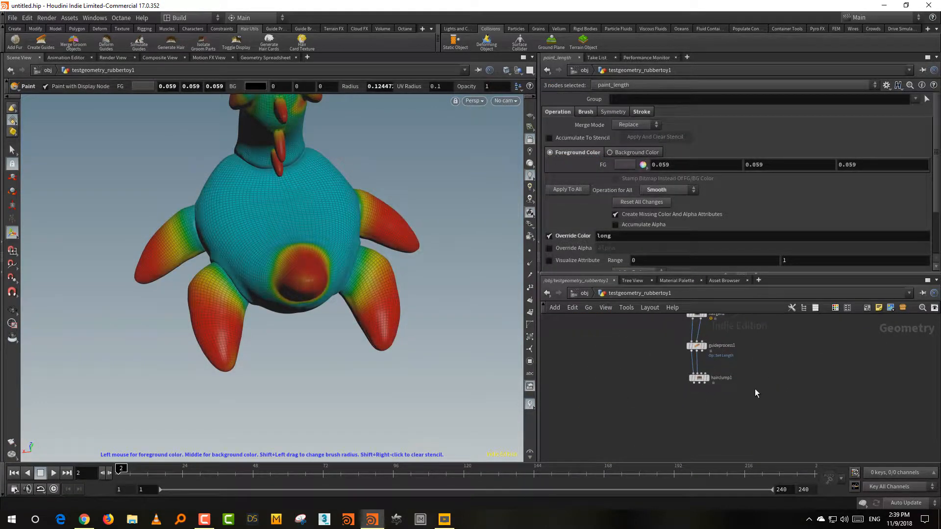
Display hairclump1 and set its Blend override to Skin Attribute, using the blend attribute
scroll(733, 378, up, 4)
mouse_move(688, 395)
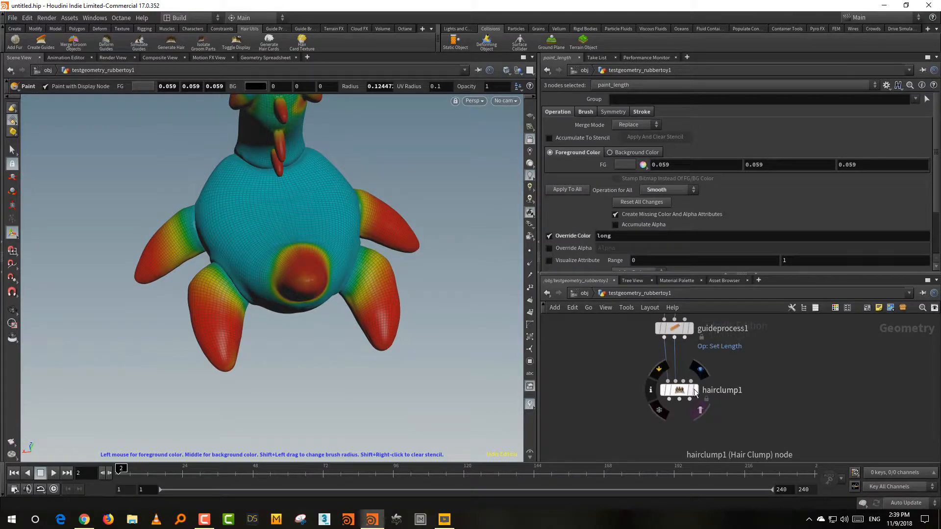
click(695, 390)
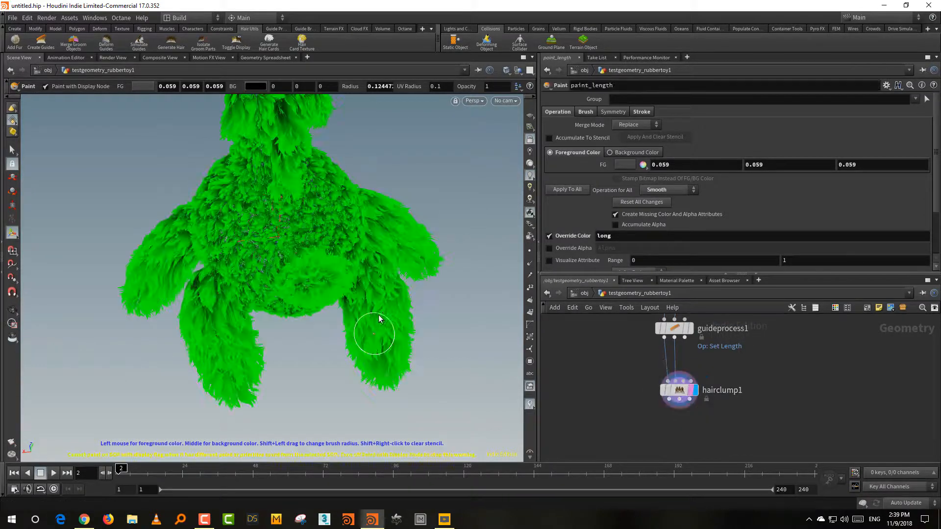
drag(743, 364, 632, 414)
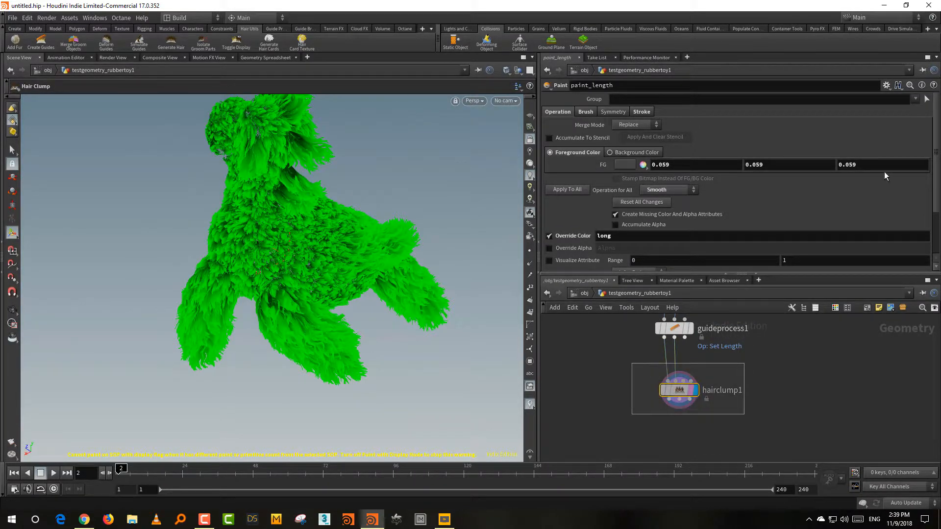
click(718, 379)
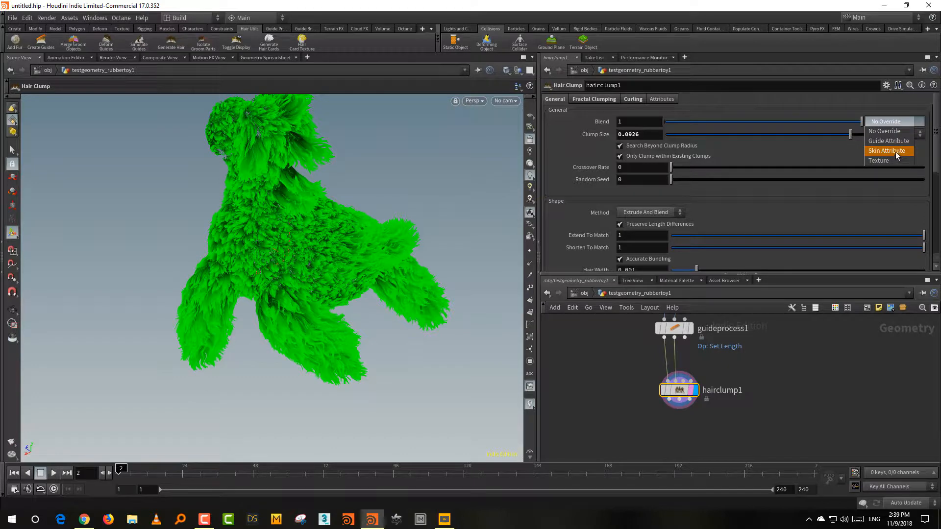
click(896, 152)
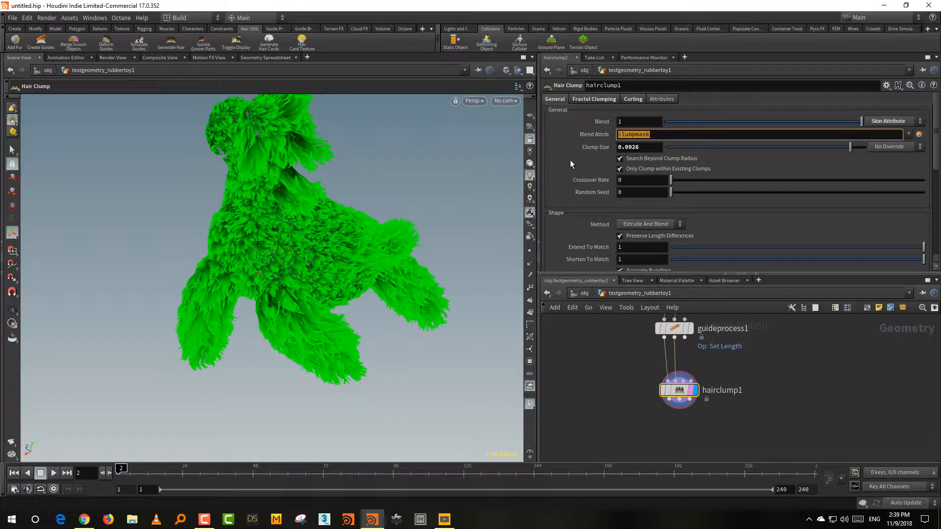
text(blend)
key(Return)
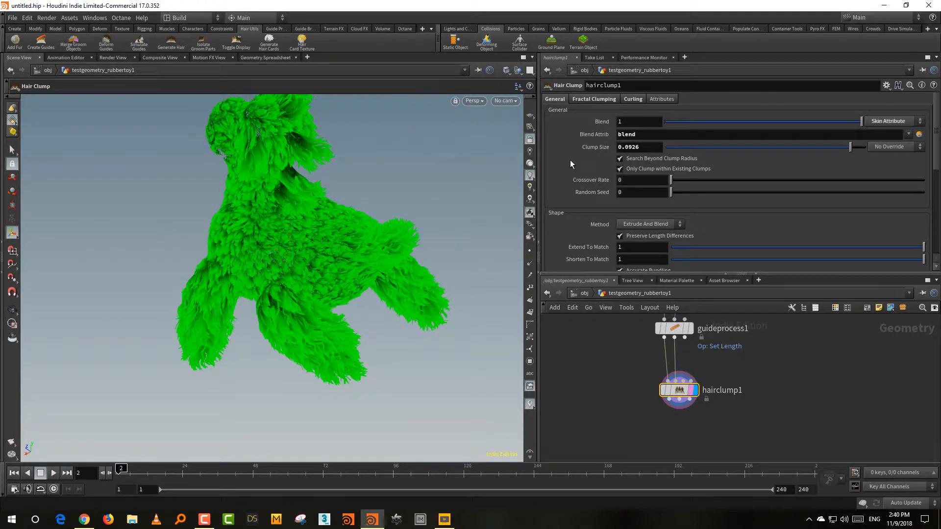
alt+drag(286, 214, 367, 234)
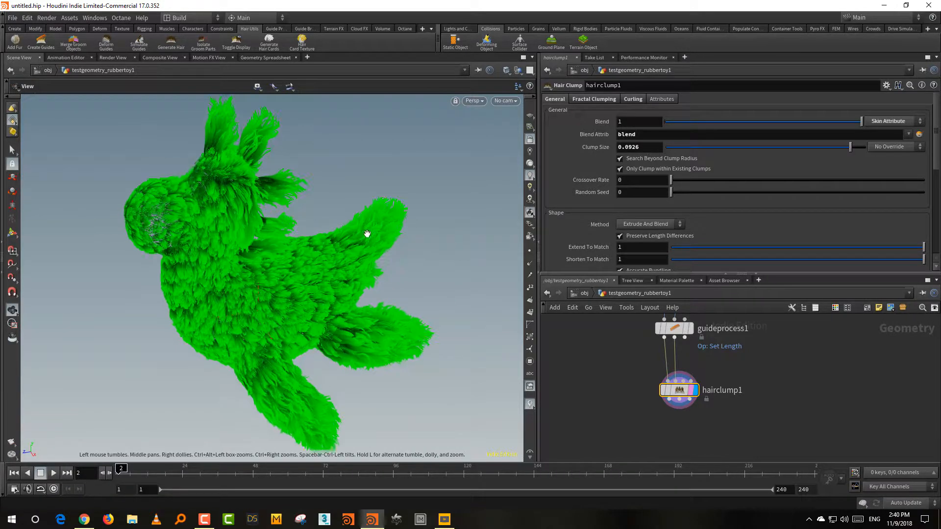
Clear hairclump1's Blend Attrib to compare the clumping, and restore it to blend
key(BackSpace)
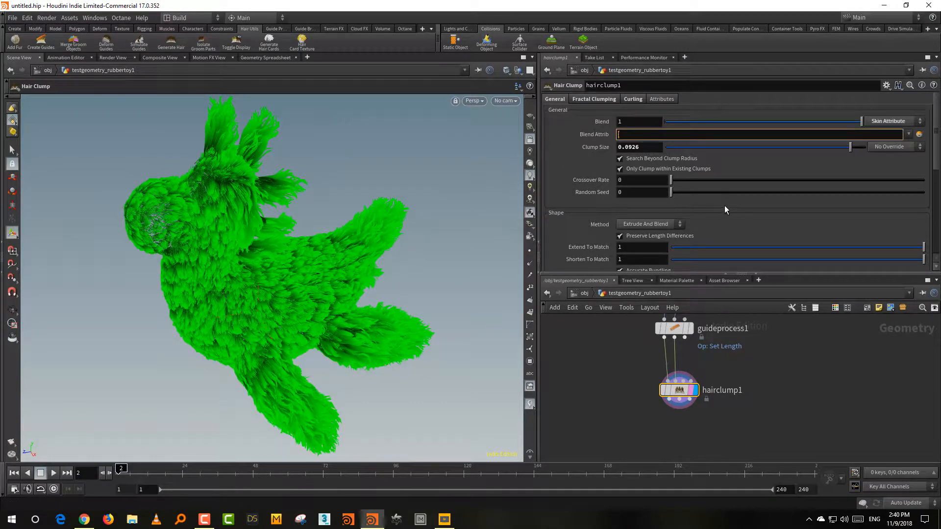
key(Return)
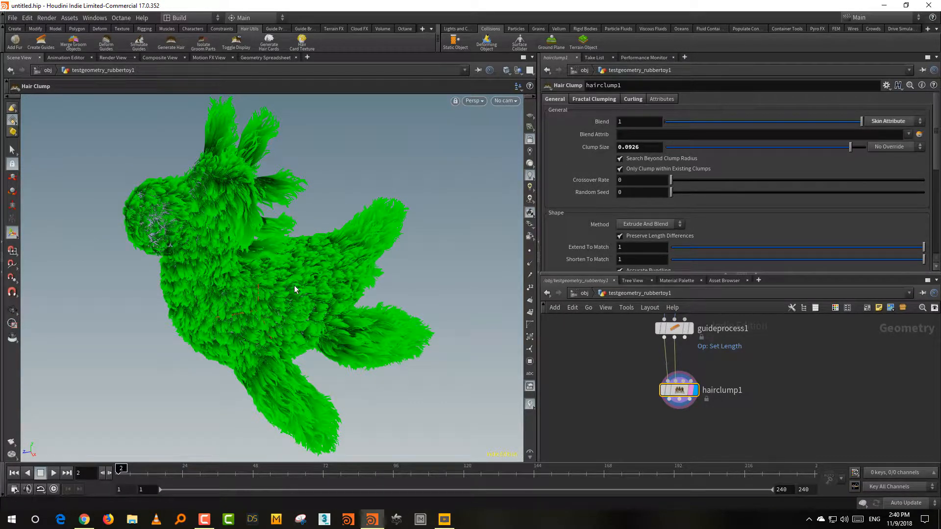
click(623, 138)
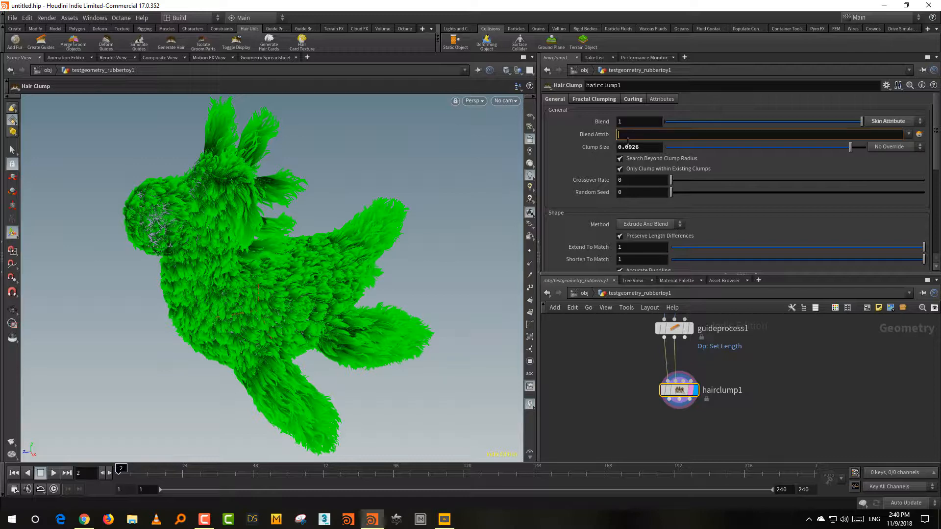
text(blend)
key(Return)
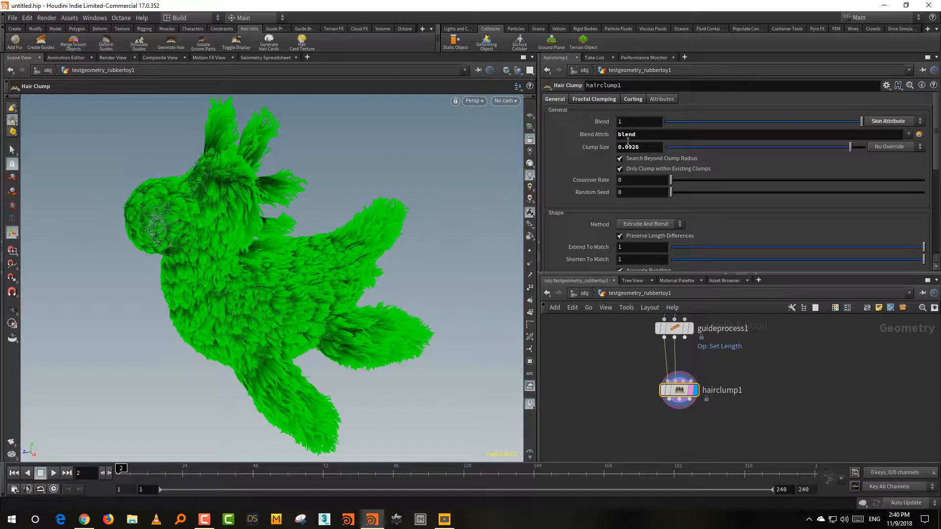
middle_drag(577, 373, 664, 481)
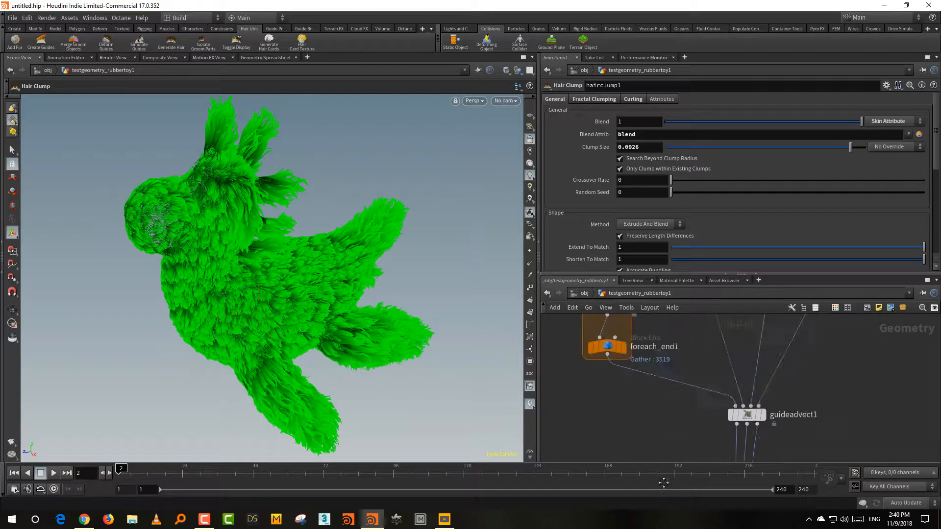
middle_drag(691, 382, 701, 493)
middle_drag(577, 323, 585, 376)
click(685, 336)
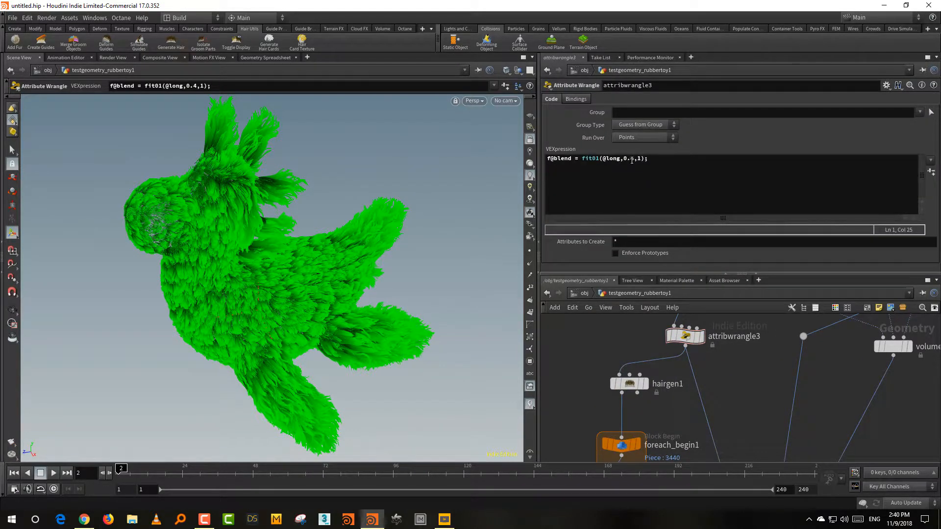
double_click(632, 159)
text(2)
key(Escape)
drag(336, 286, 363, 309)
key(Return)
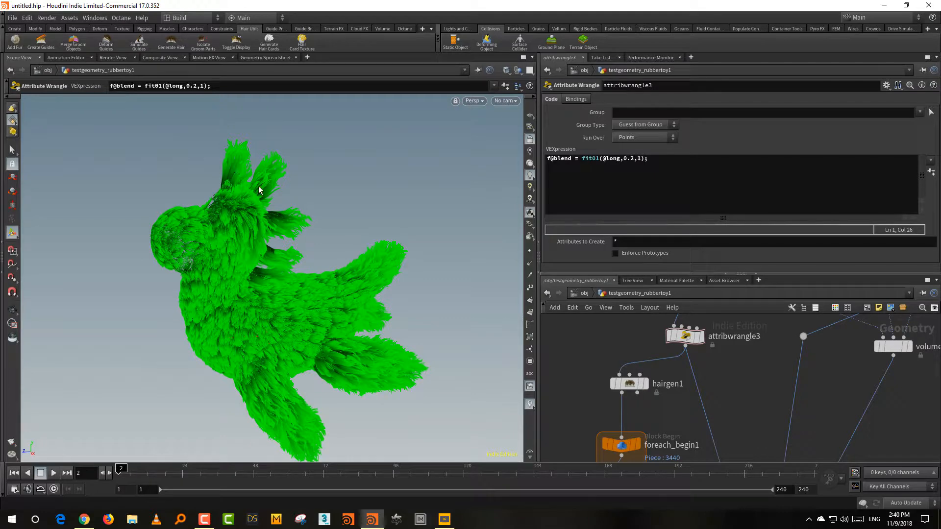
Try 0 as the lower bound in attribwrangle3's fit01 expression to compare the clumping, and restore 0.2
click(633, 159)
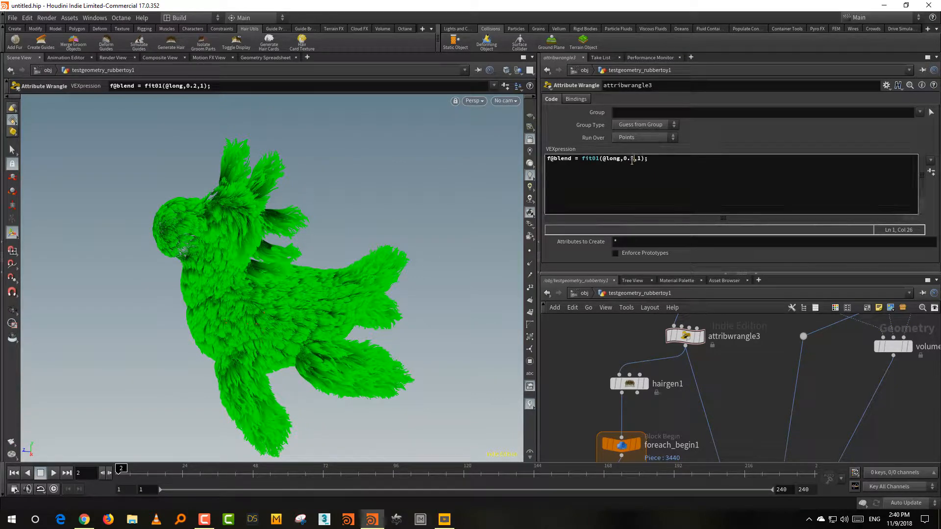
key(Delete)
key(BackSpace)
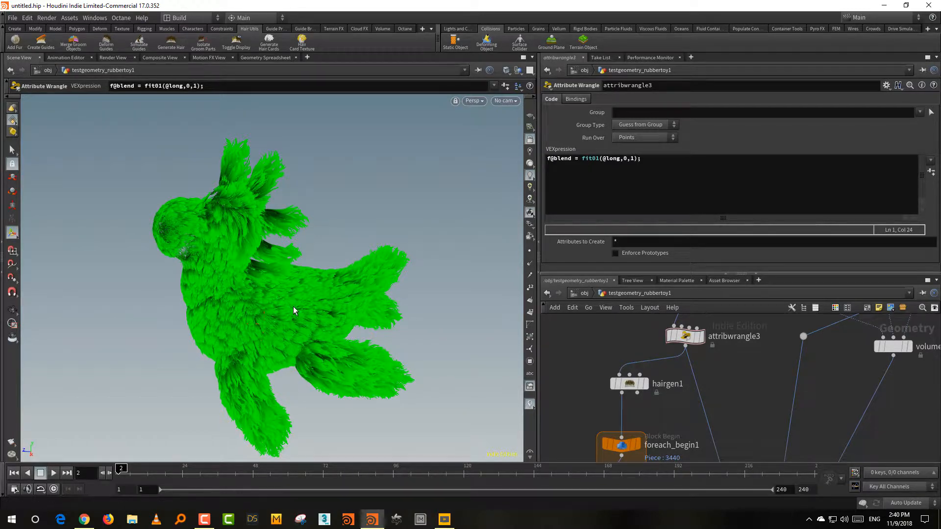
key(Escape)
drag(343, 300, 298, 290)
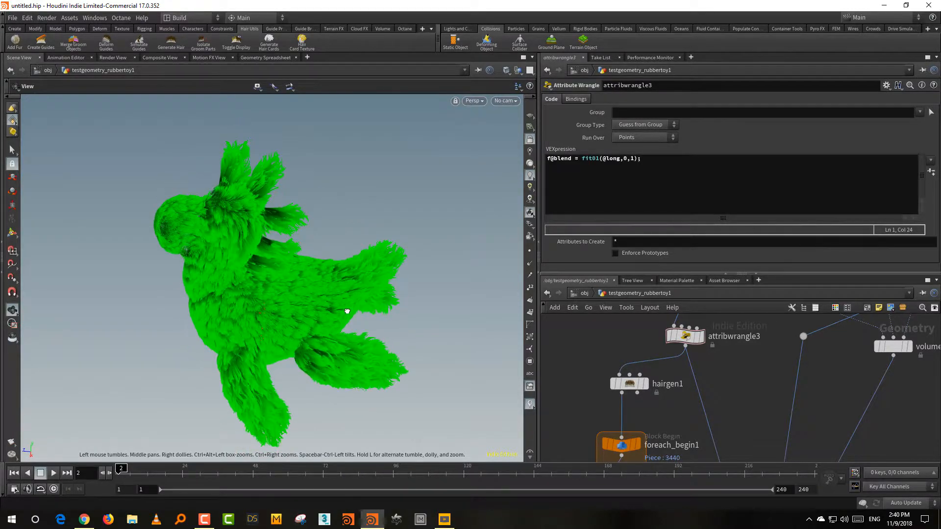
key(Return)
click(626, 160)
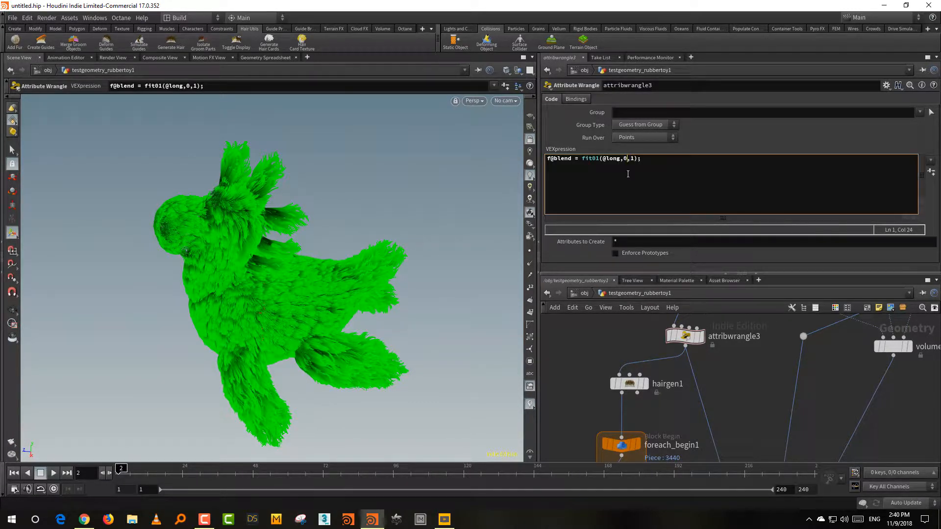
text(.2)
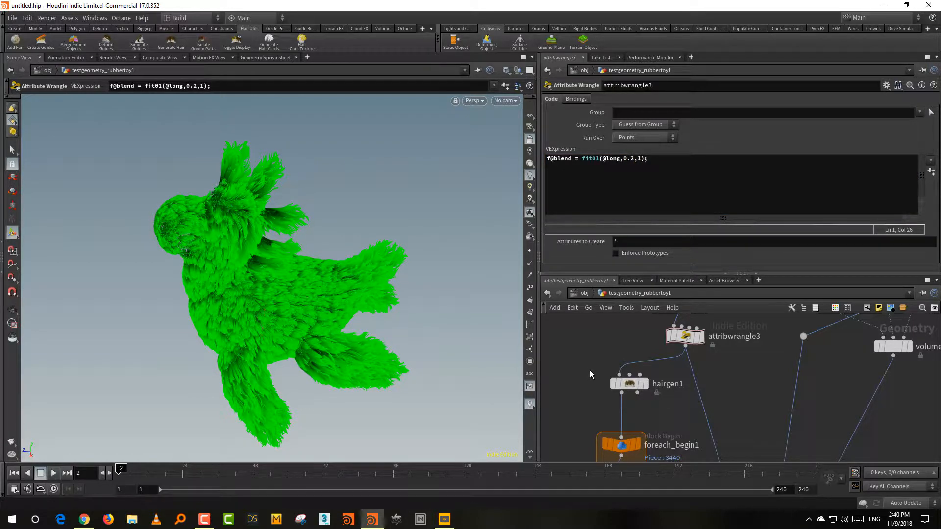
alt+drag(404, 276, 515, 275)
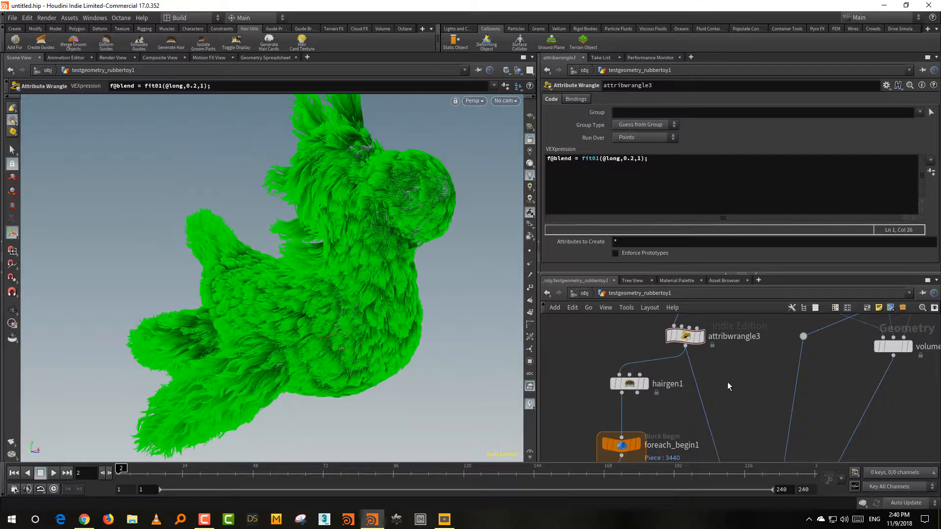
Set hairclump1's curling Amplitude override to Skin Attribute, using the long attribute
middle_drag(733, 431, 727, 331)
middle_drag(796, 423, 783, 346)
middle_drag(837, 451, 826, 321)
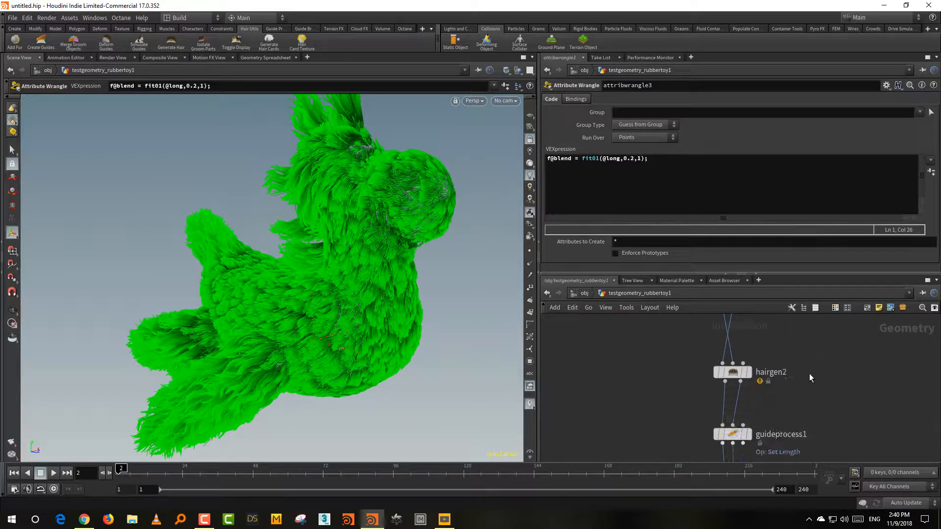
middle_drag(806, 411, 811, 368)
click(738, 402)
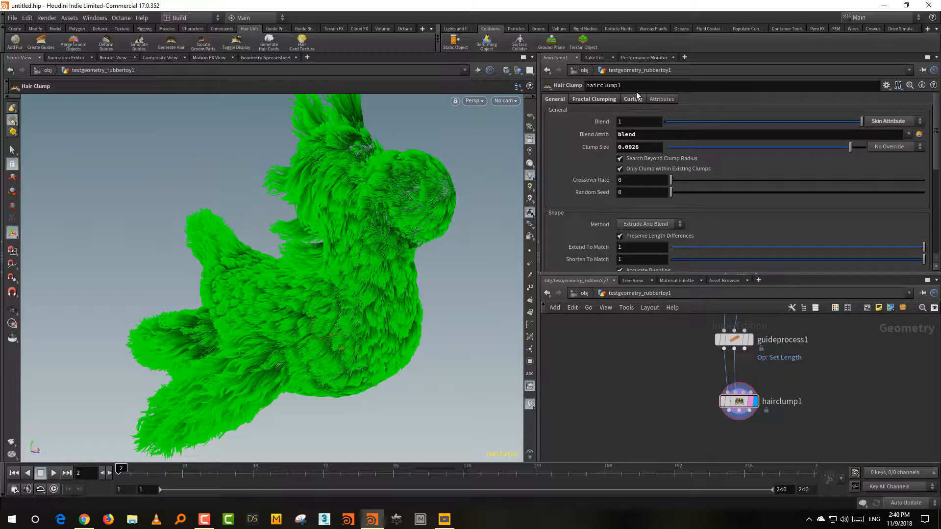
click(639, 101)
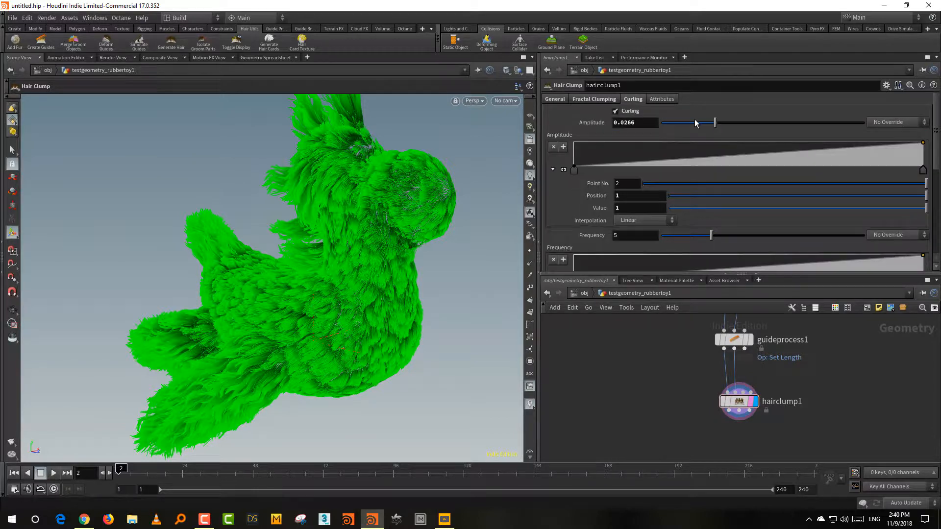
click(885, 123)
click(889, 151)
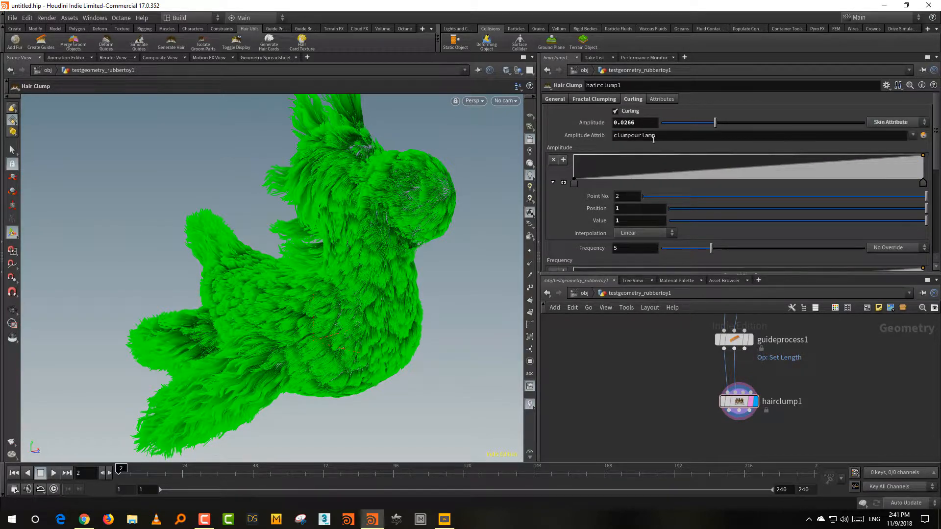
text(long)
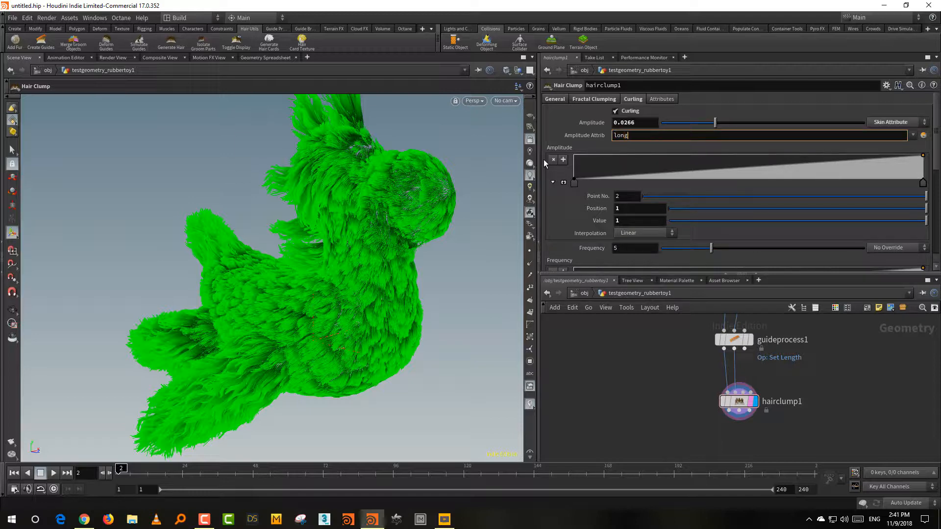
key(Return)
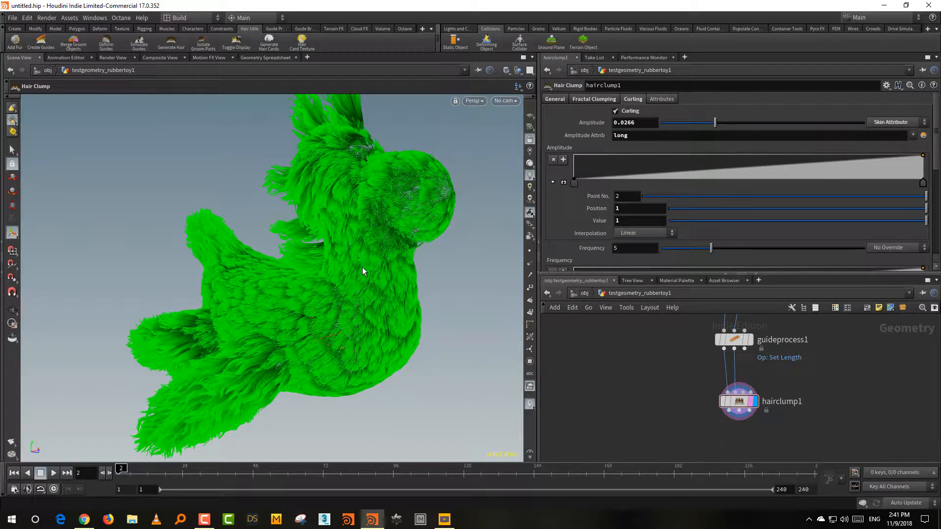
alt+drag(280, 348, 365, 276)
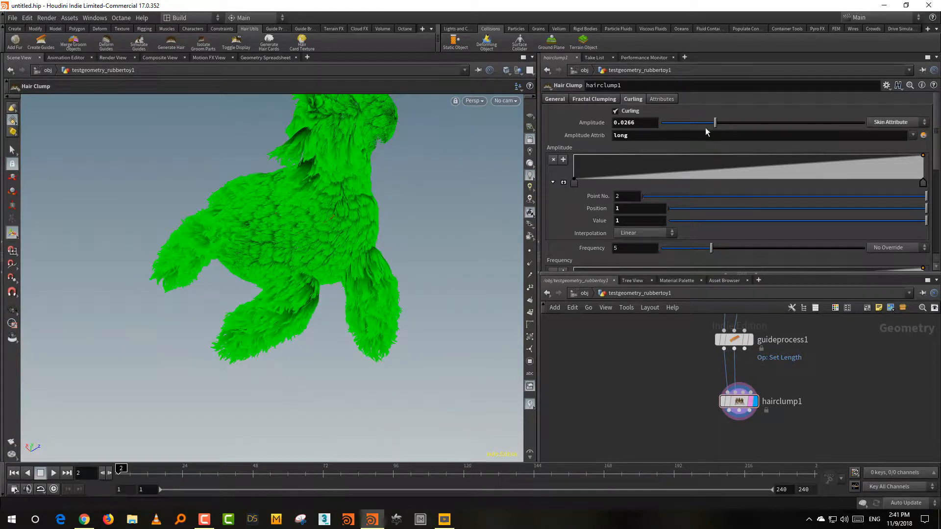
Reduce hairclump1's curling Amplitude to 0.0213 and check the curls around the toy
mouse_move(715, 124)
mouse_down()
mouse_move(746, 124)
mouse_move(705, 128)
mouse_up()
alt+right_drag(490, 242, 318, 344)
alt+drag(318, 344, 500, 298)
Enable Shade Open Curves In Viewport on the testgeometry_rubbertoy1 object and return to its geometry network
click(584, 293)
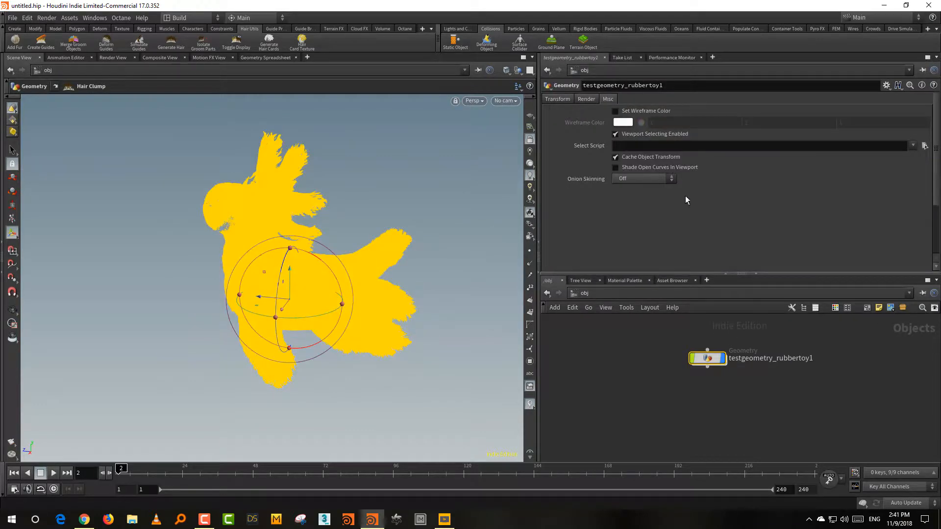
click(660, 168)
click(603, 371)
alt+right_drag(372, 370, 426, 322)
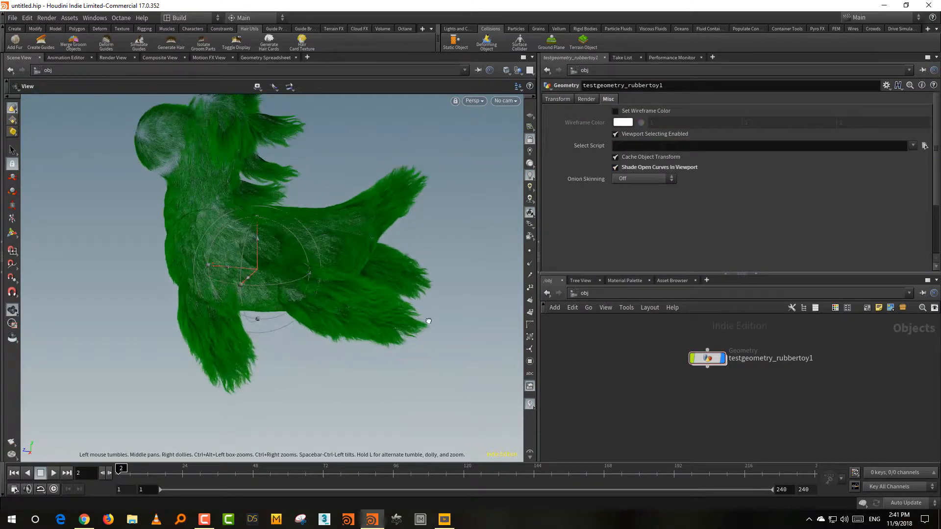
alt+drag(426, 321, 450, 318)
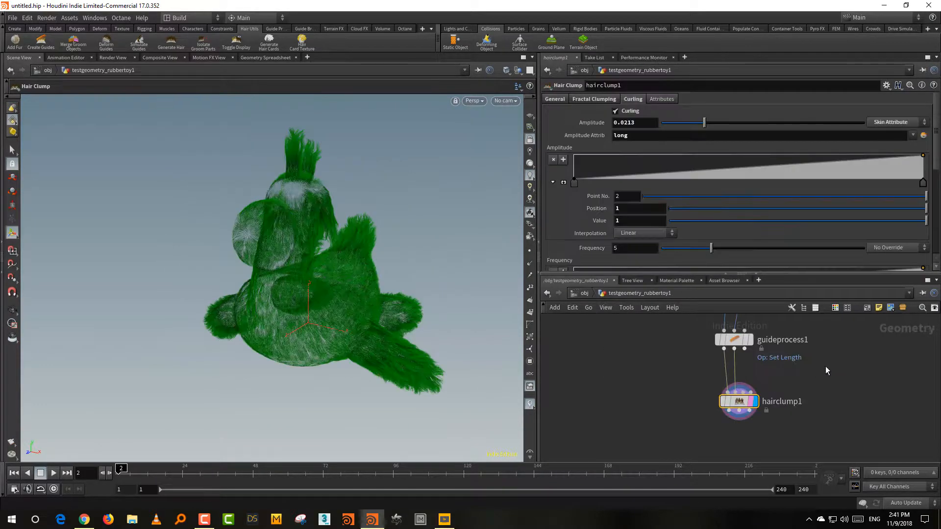
Set hairgen2's Density to 45479 and inspect the fuller fur from several sides
middle_drag(825, 366, 784, 465)
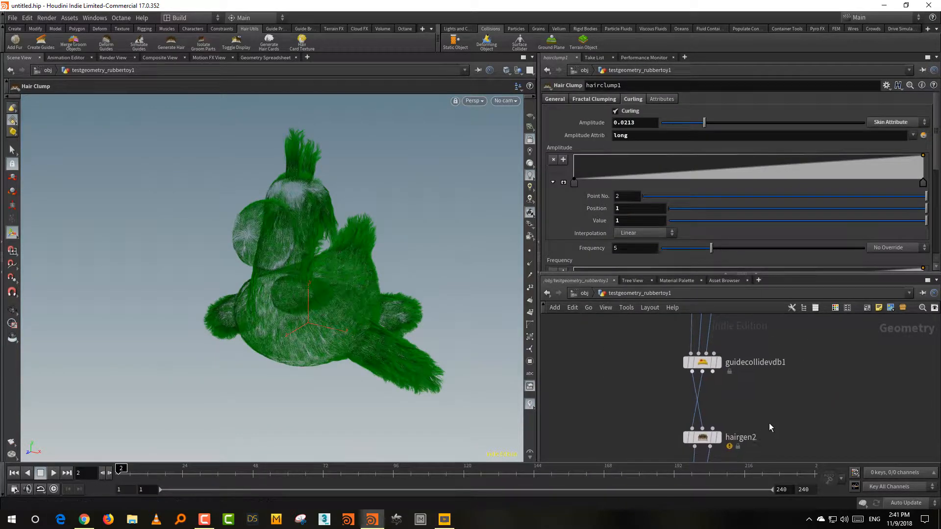
drag(769, 423, 685, 421)
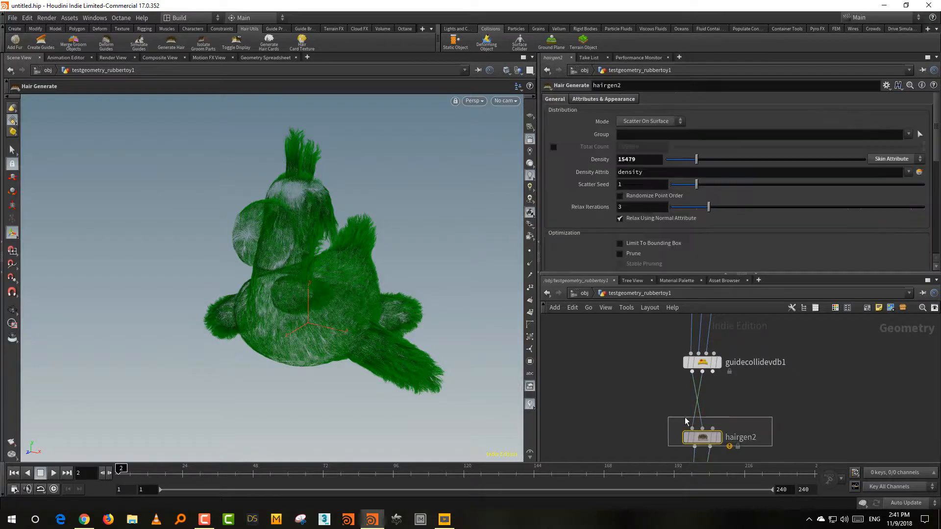
click(621, 159)
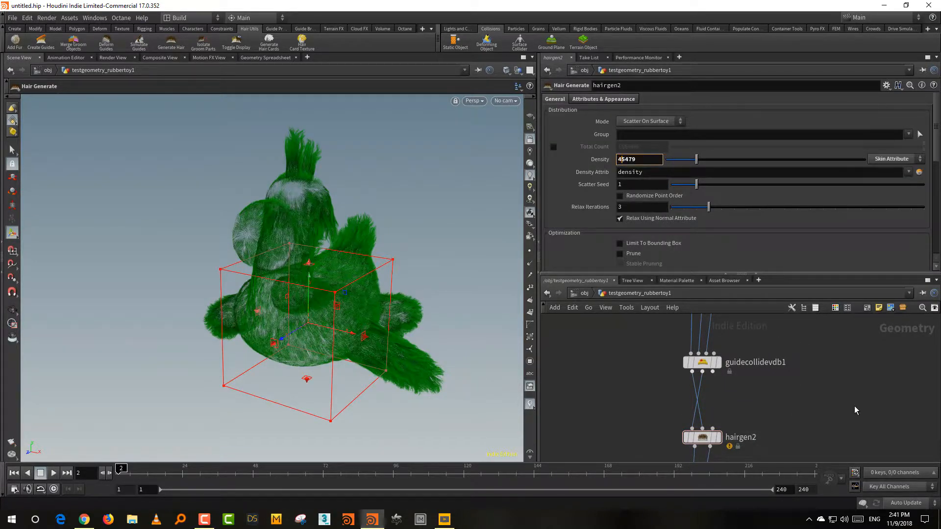
text(4)
key(Return)
key(Escape)
drag(433, 415, 372, 400)
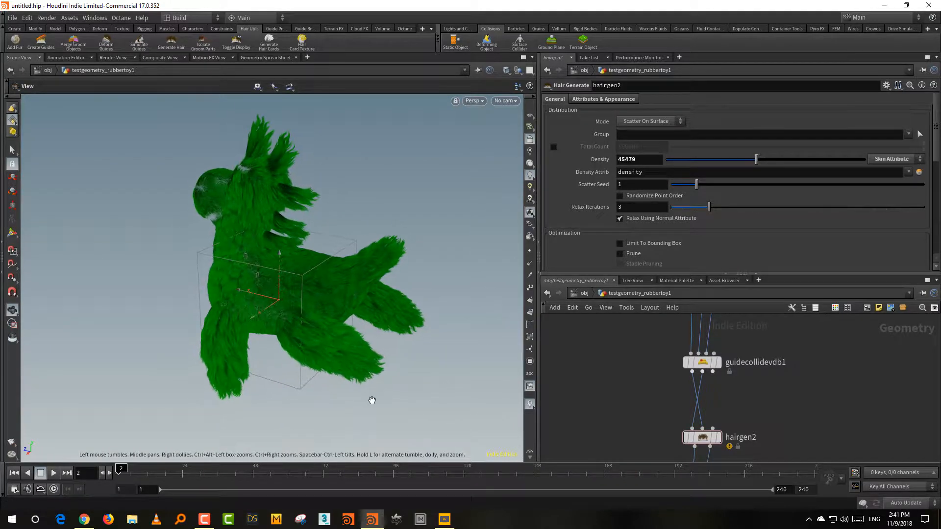
right_drag(324, 385, 403, 285)
middle_drag(404, 286, 410, 372)
right_drag(409, 372, 391, 273)
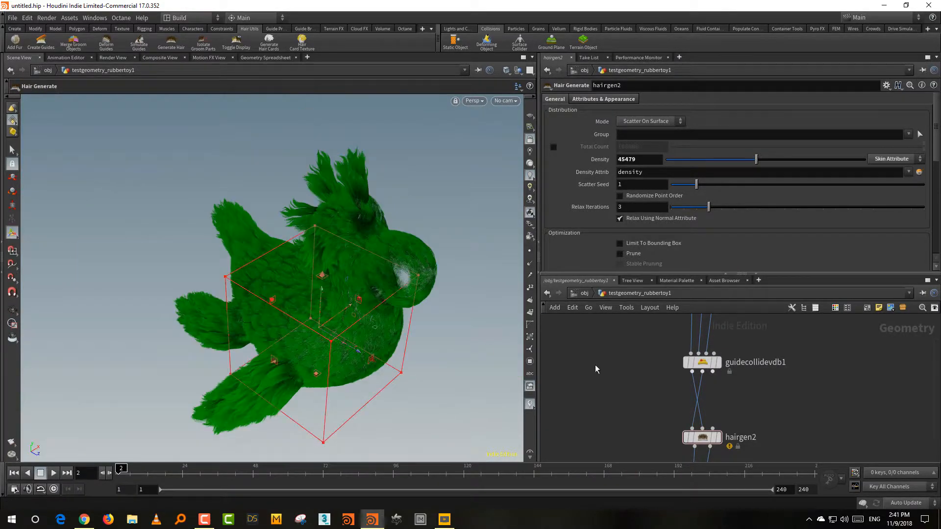
middle_drag(595, 349, 651, 420)
right_drag(651, 419, 611, 425)
mouse_move(598, 320)
middle_down()
mouse_move(588, 435)
mouse_move(586, 375)
middle_up()
click(629, 383)
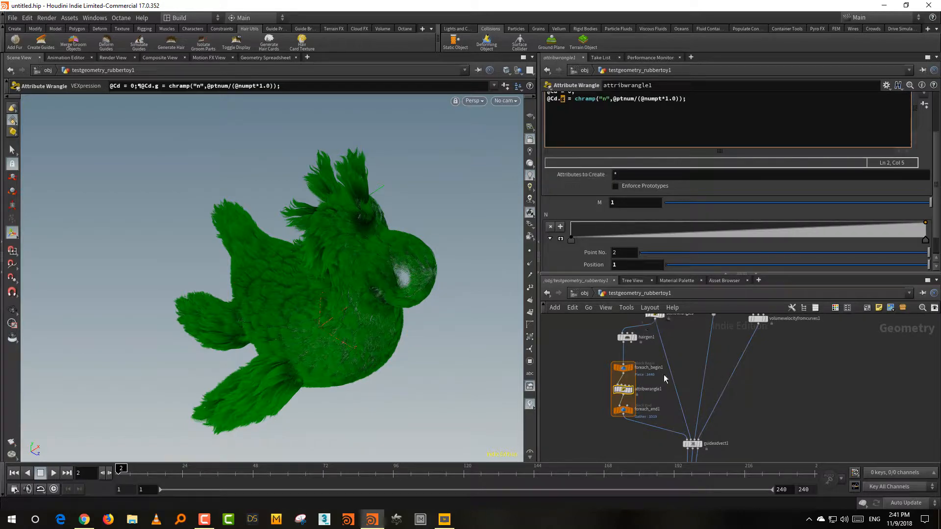
text(b)
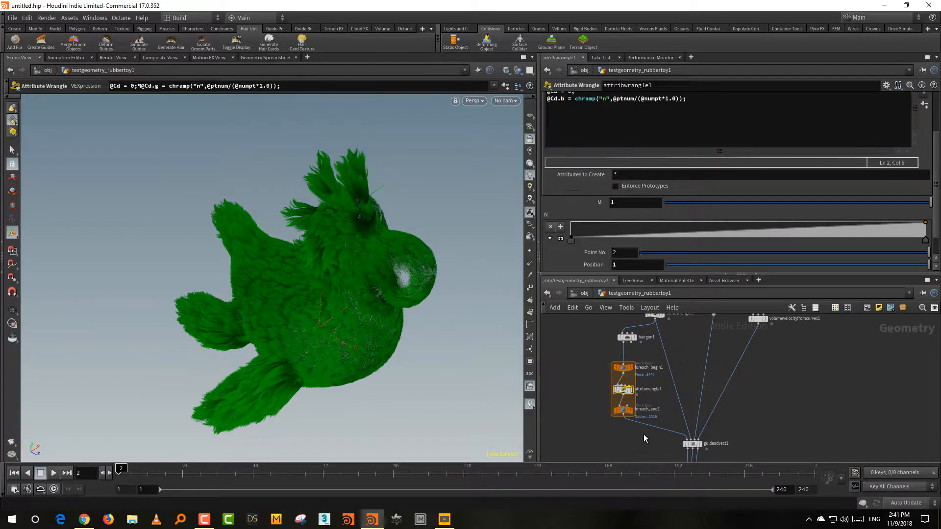
click(561, 99)
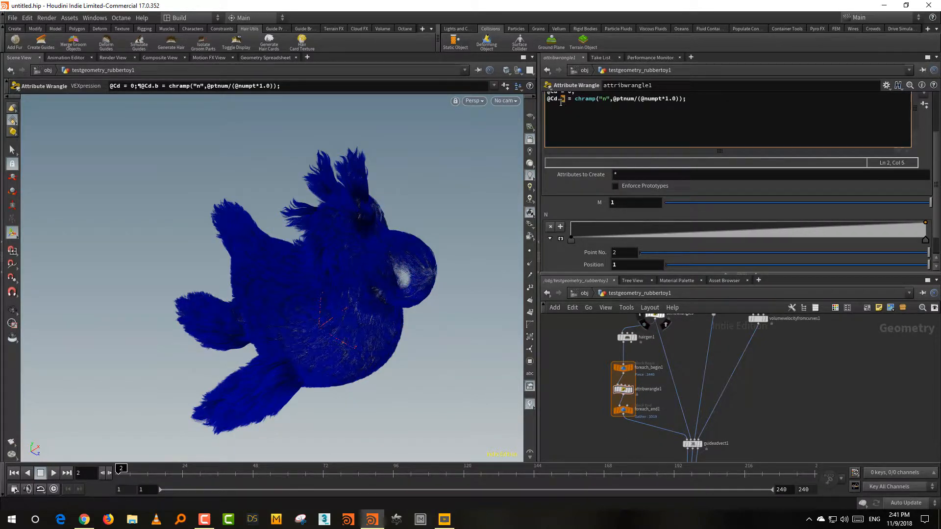
key(Delete)
text(g)
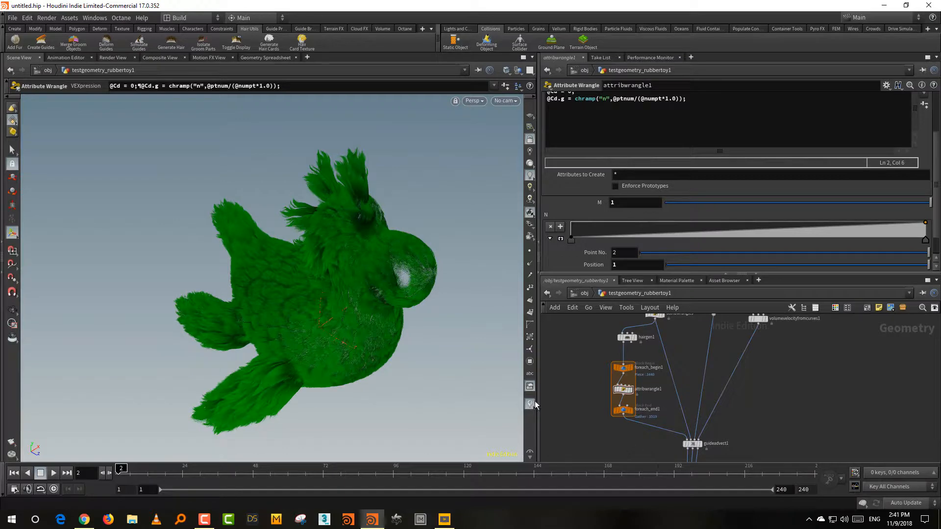
Adjust hairclump1's fractal clumping to Iterations 1.51, Size Reduction 0.34 and Goal Feedback 0.54
key(Escape)
drag(353, 273, 349, 316)
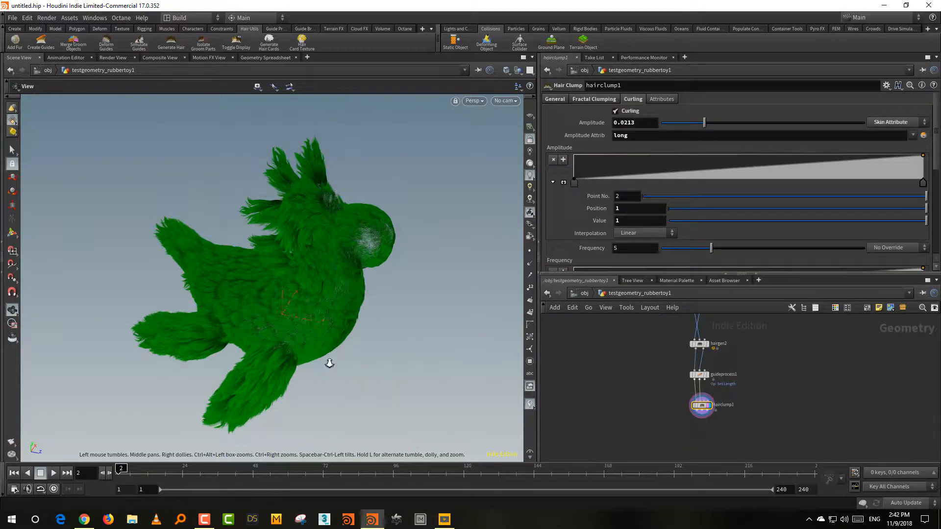
drag(328, 362, 369, 308)
key(g)
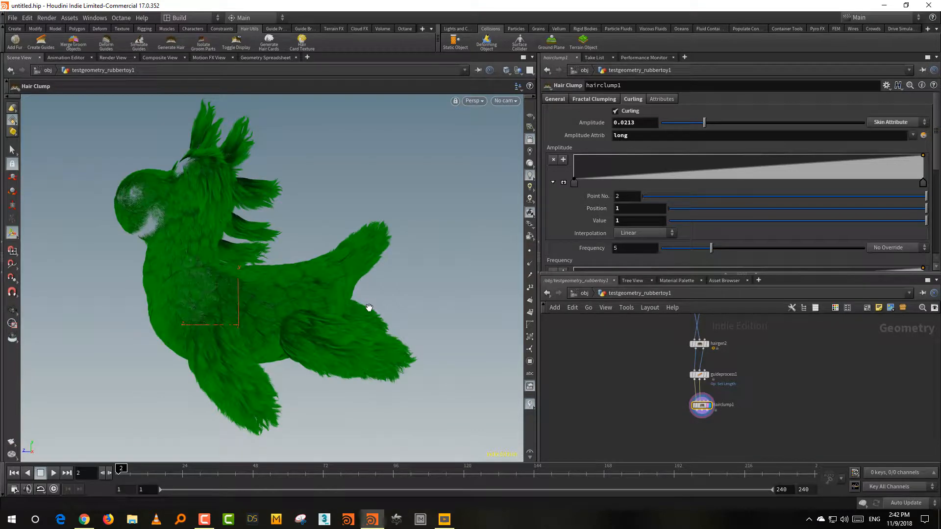
click(661, 420)
click(593, 98)
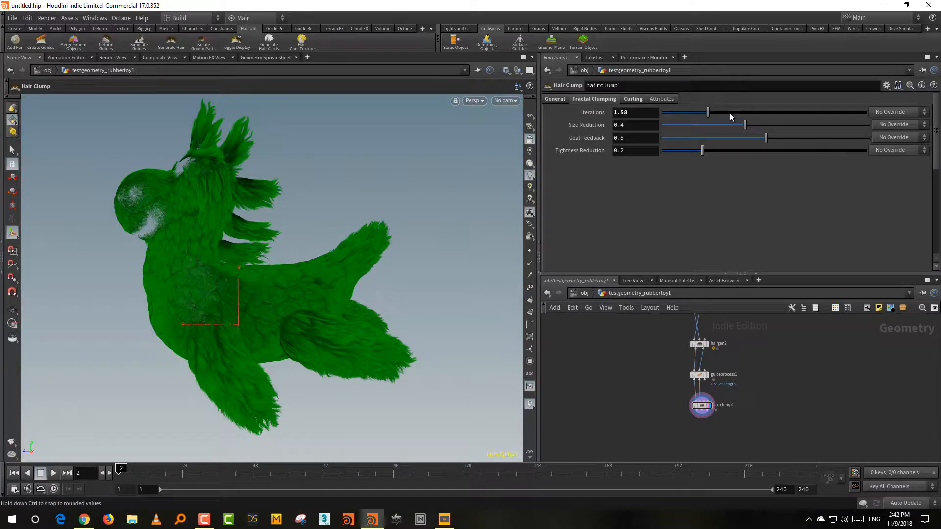
click(727, 111)
click(705, 112)
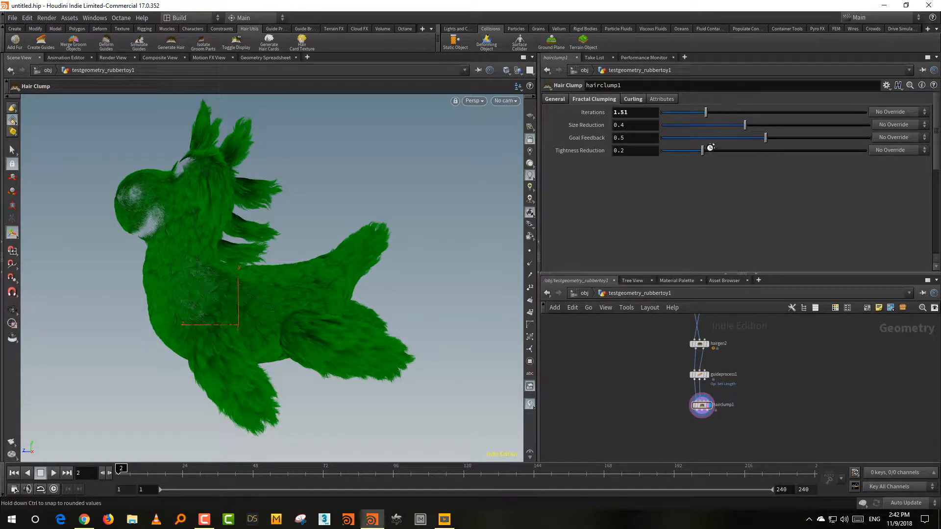
drag(691, 126, 739, 124)
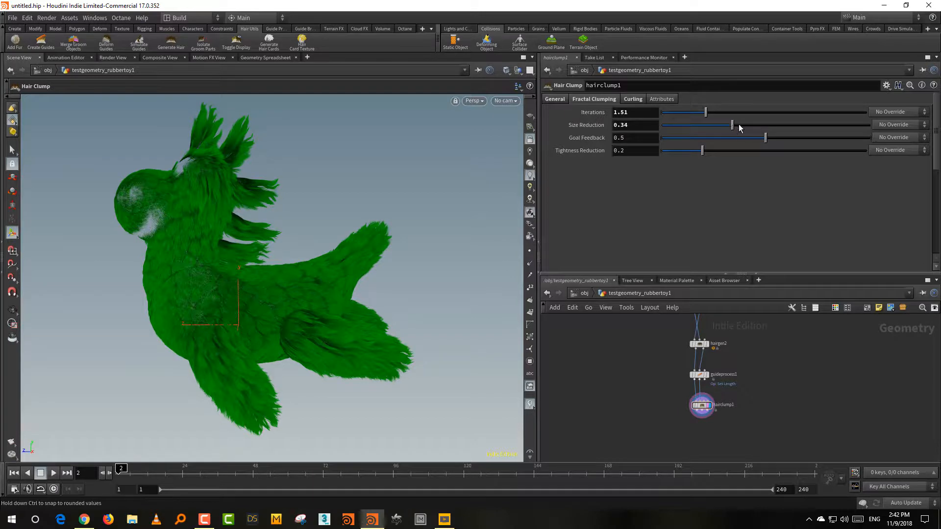
click(698, 138)
click(774, 138)
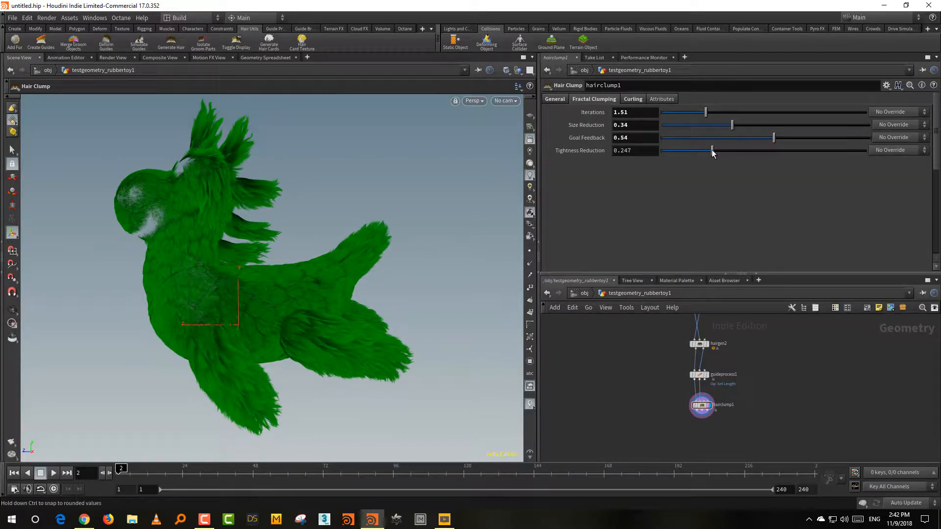
Reduce hairclump1's general Clump Size to 0.0904
click(559, 99)
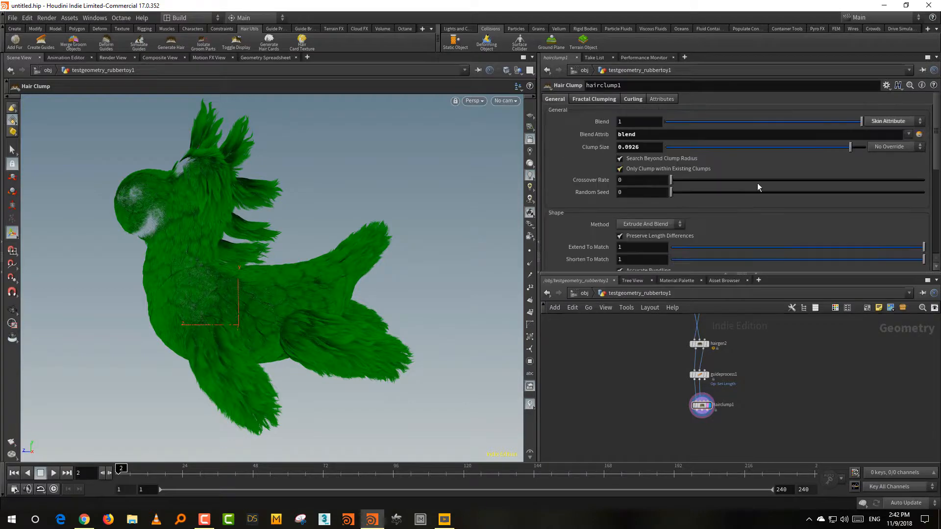
click(846, 147)
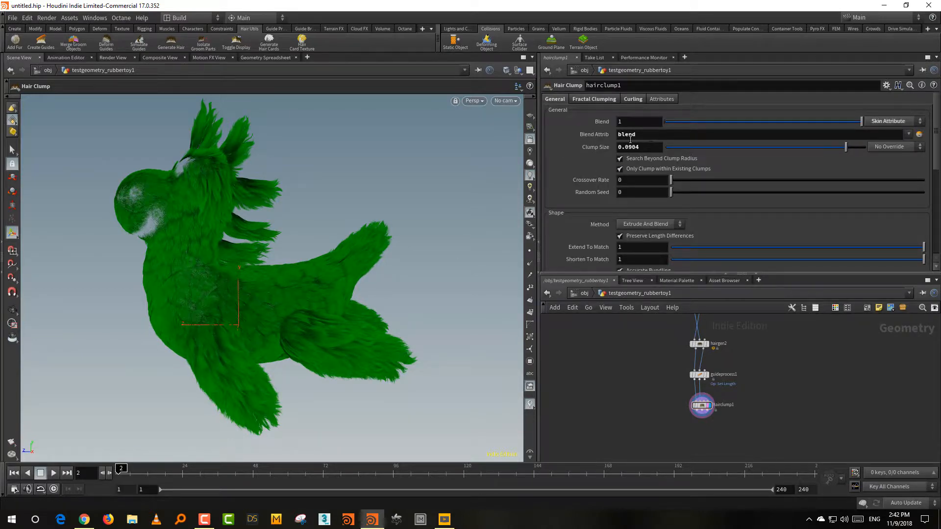
right_drag(168, 265, 240, 214)
middle_drag(240, 240, 216, 243)
right_drag(216, 244, 272, 263)
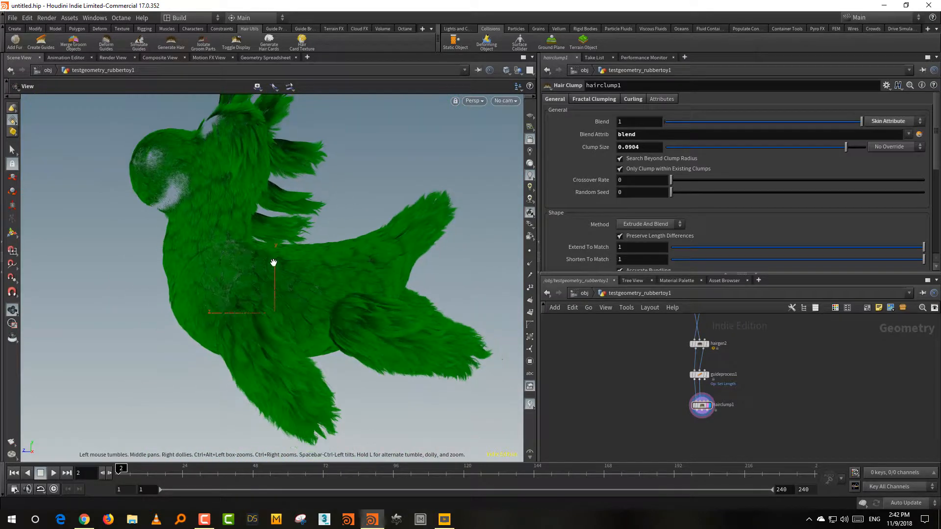
mouse_move(653, 381)
middle_down()
mouse_move(659, 469)
mouse_move(640, 468)
middle_up()
middle_drag(607, 413, 608, 483)
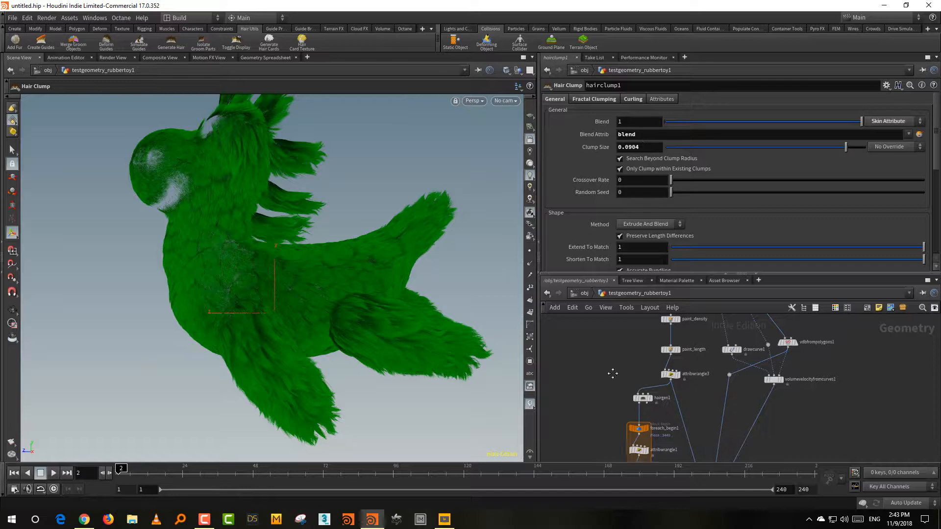
mouse_move(623, 387)
middle_down()
mouse_move(622, 372)
mouse_move(582, 365)
middle_up()
drag(610, 354, 658, 365)
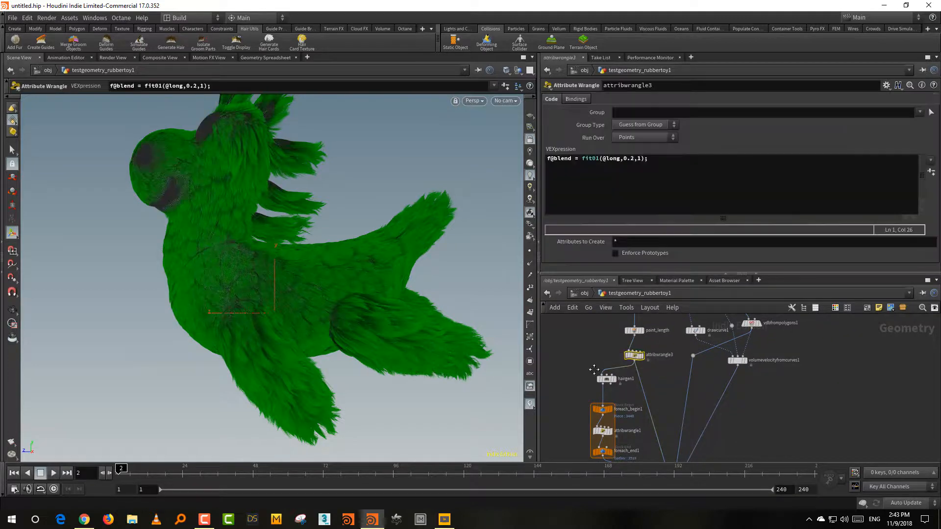
middle_drag(600, 322, 596, 371)
drag(598, 372, 664, 388)
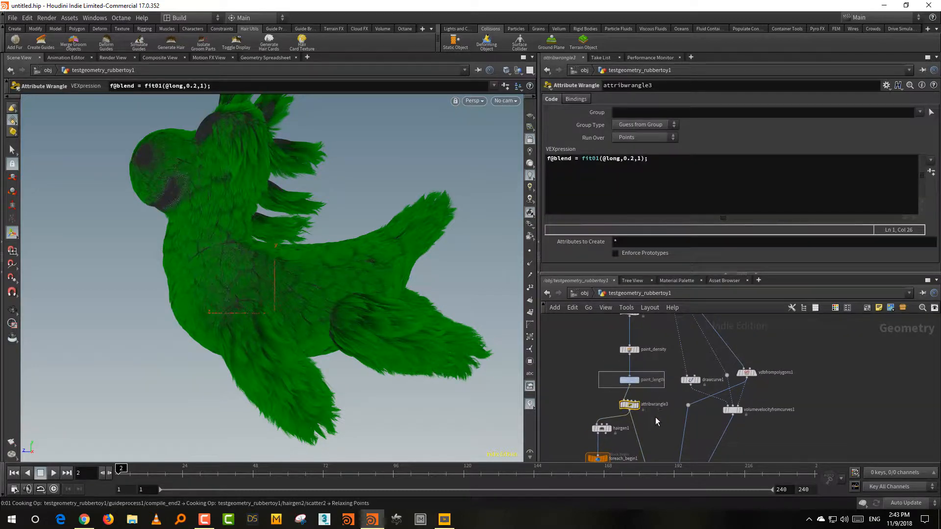
key(Up)
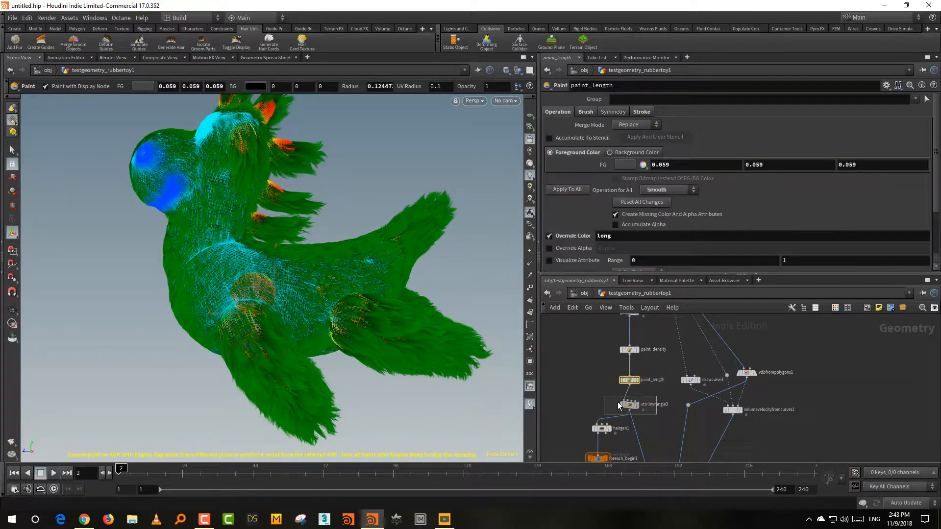
key(Down)
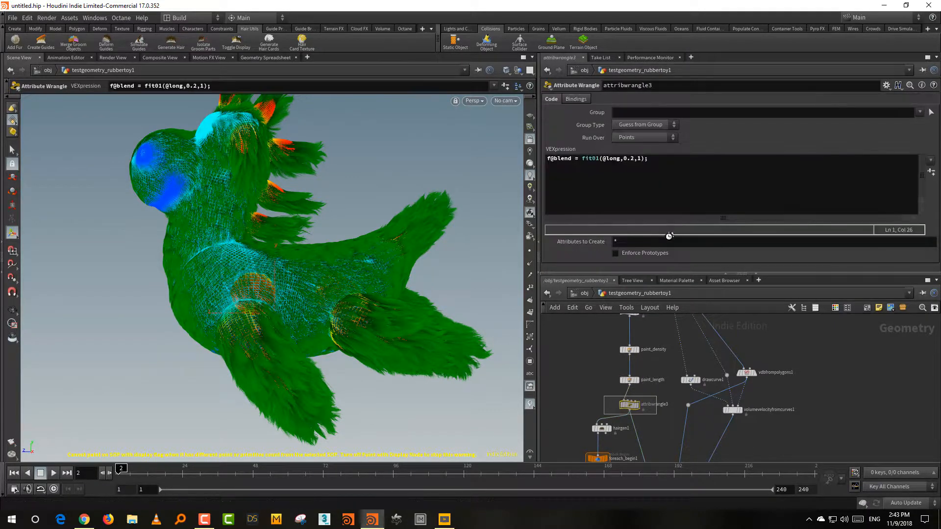
click(632, 160)
key(BackSpace)
text(1)
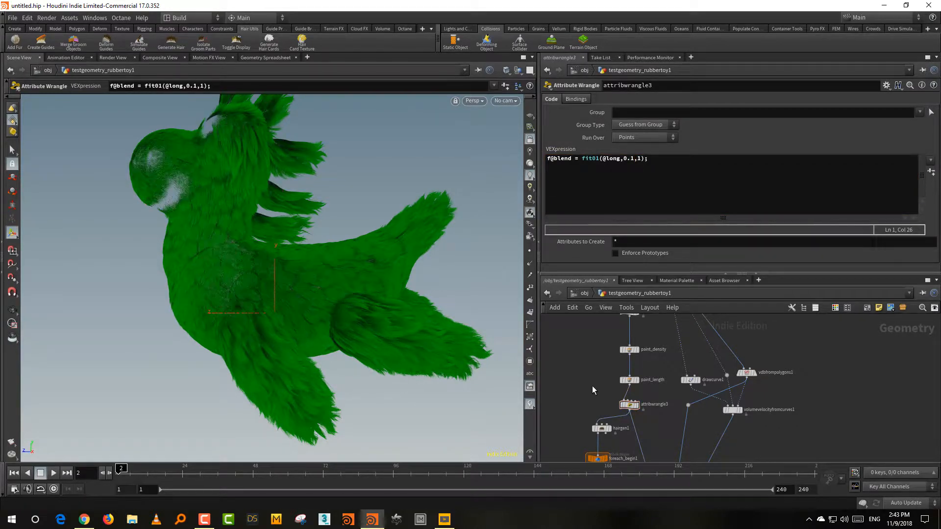
Examine the rubber toy's clumped fur from several angles, from the short-haired snout to the long-haired legs
alt+right_drag(351, 323, 259, 333)
mouse_move(259, 333)
alt+mouse_down()
mouse_move(372, 322)
mouse_move(274, 328)
alt+mouse_up()
alt+right_drag(274, 329, 391, 383)
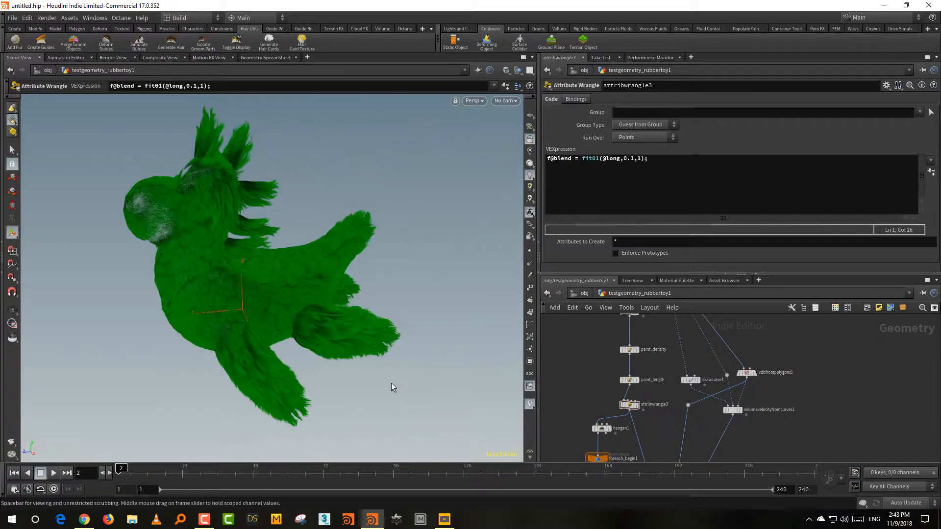
alt+drag(410, 399, 396, 385)
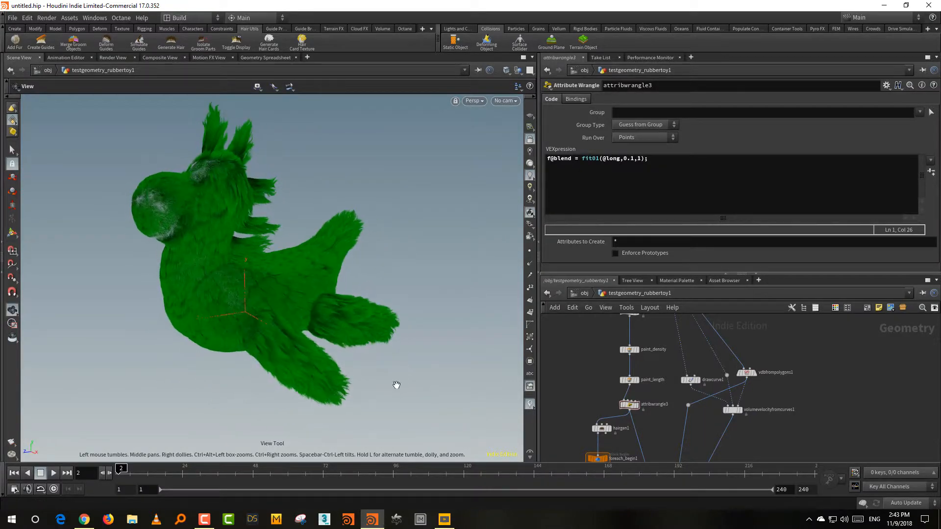
alt+right_drag(355, 396, 377, 373)
alt+middle_drag(384, 368, 392, 395)
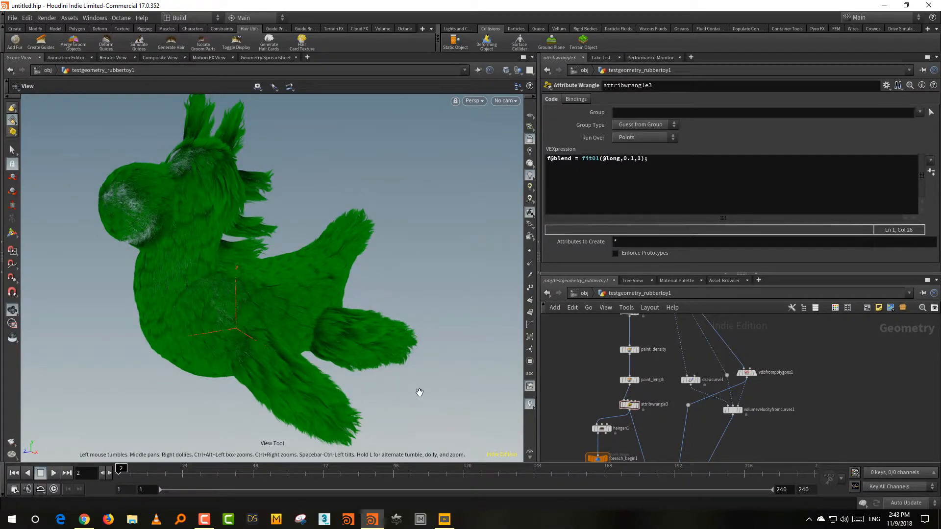
alt+drag(418, 393, 380, 386)
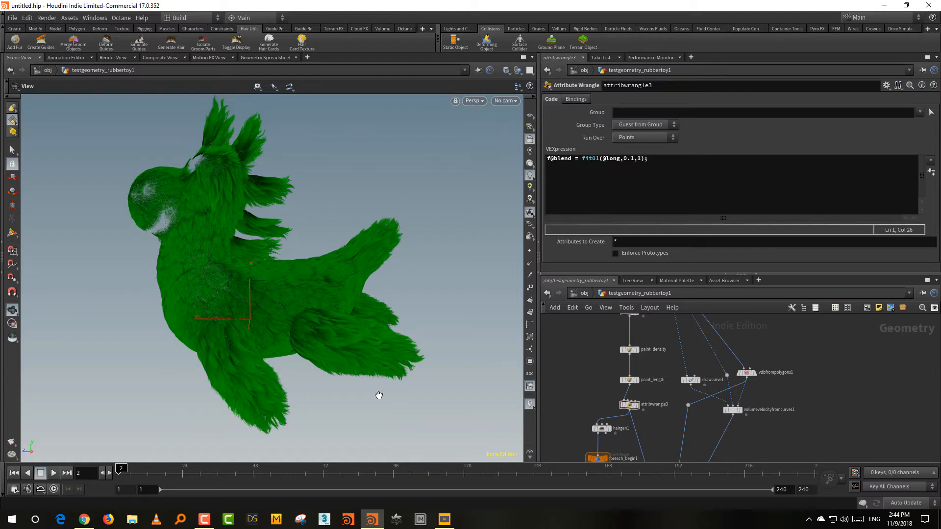
middle_drag(595, 389, 605, 346)
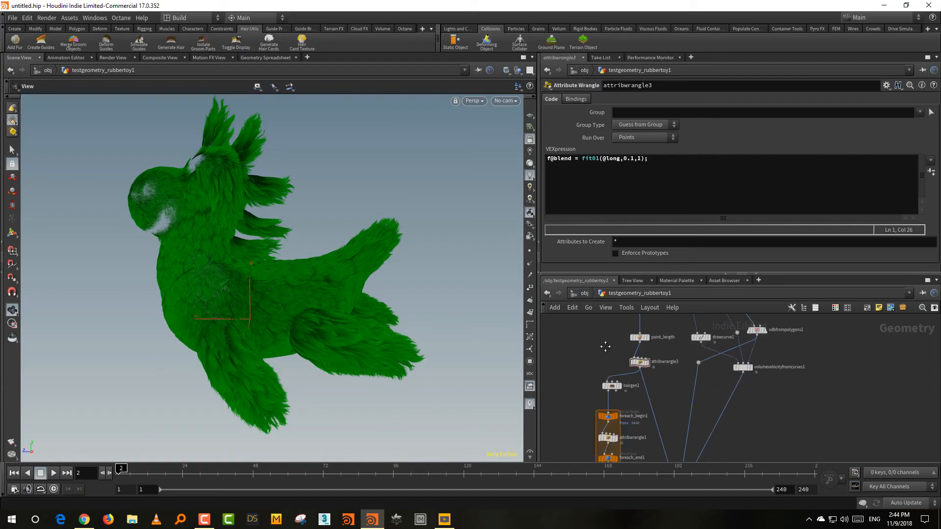